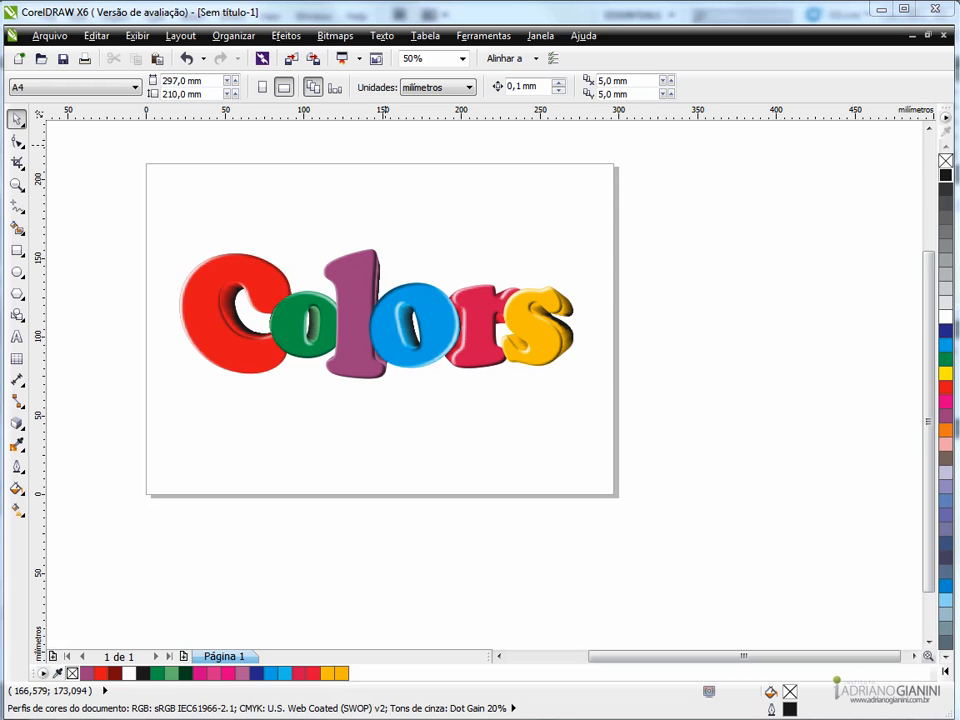
- Examine the finished 3D "Colors" lettering up close and across the whole page
scroll(376, 345, "up", 1)
scroll(376, 345, "down", 1)
scroll(294, 292, "up", 1)
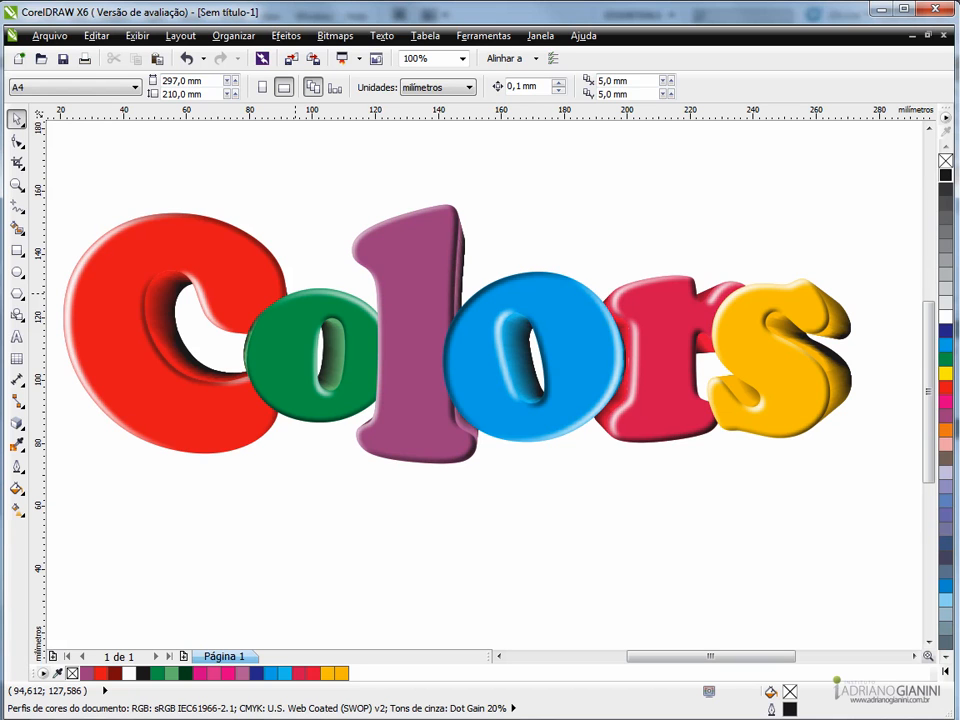
scroll(296, 292, "down", 2)
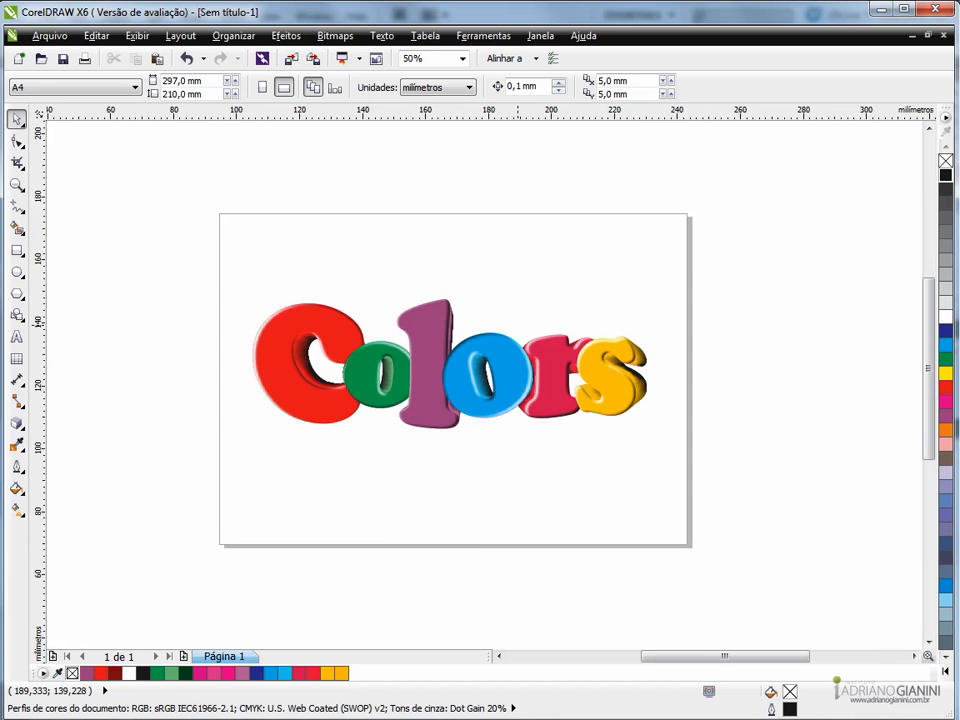
scroll(517, 325, "up", 2)
scroll(576, 322, "down", 2)
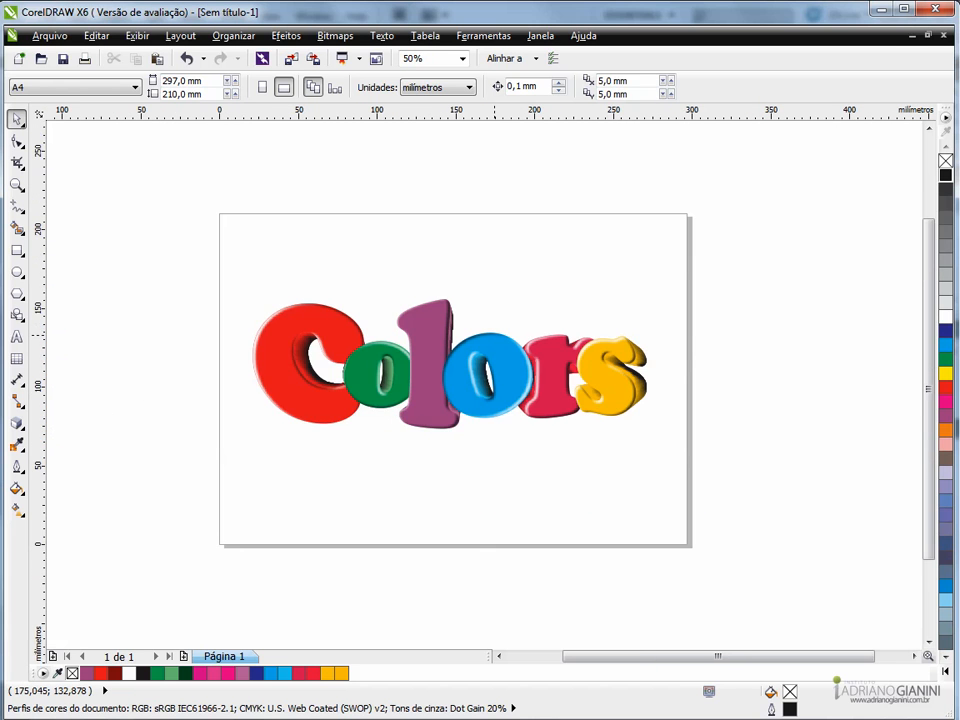
scroll(552, 315, "up", 2)
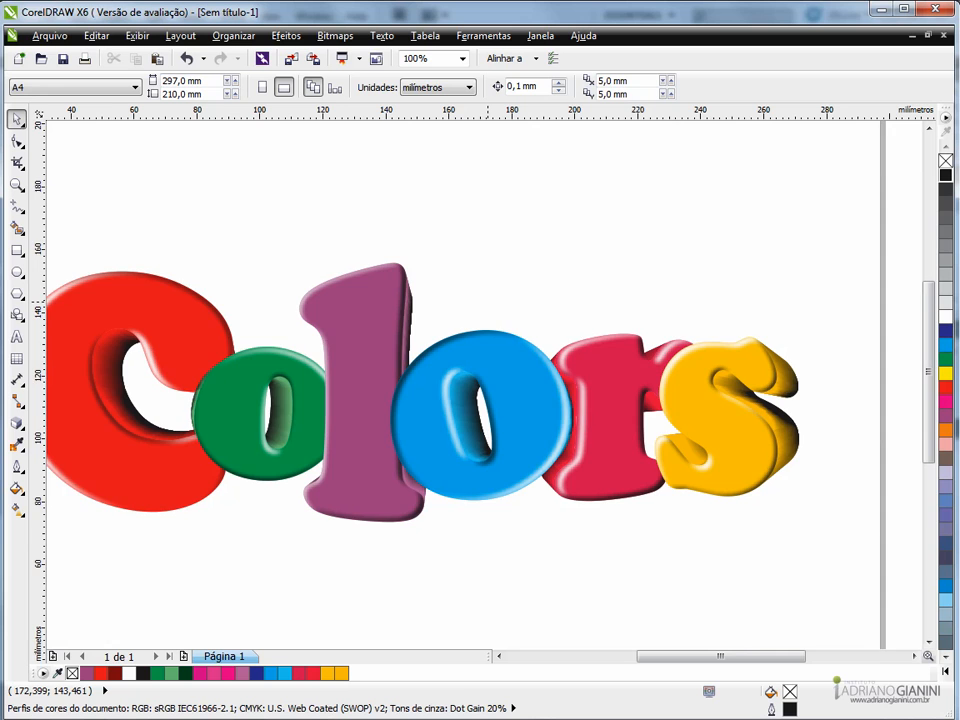
scroll(487, 299, "down", 2)
scroll(523, 404, "up", 2)
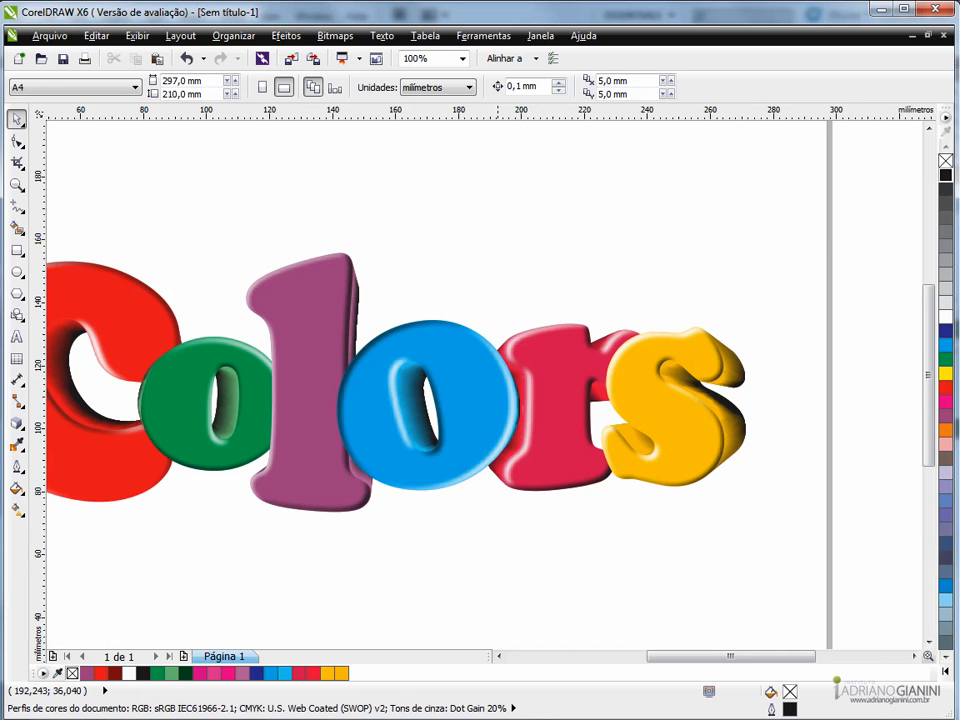
left_click(498, 656)
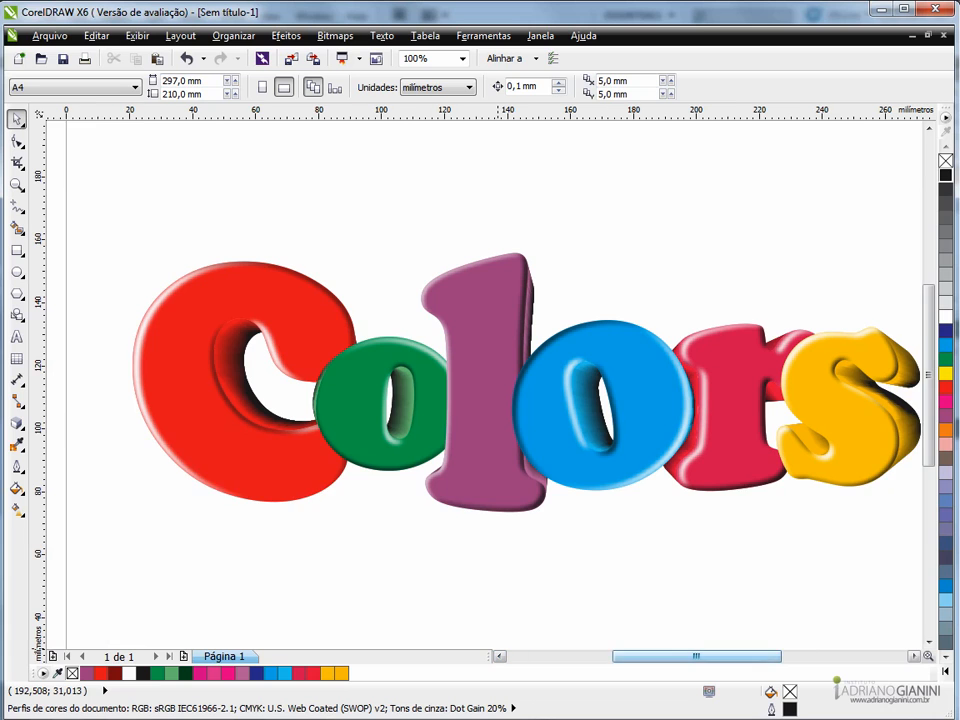
left_click(498, 656)
left_click(498, 656)
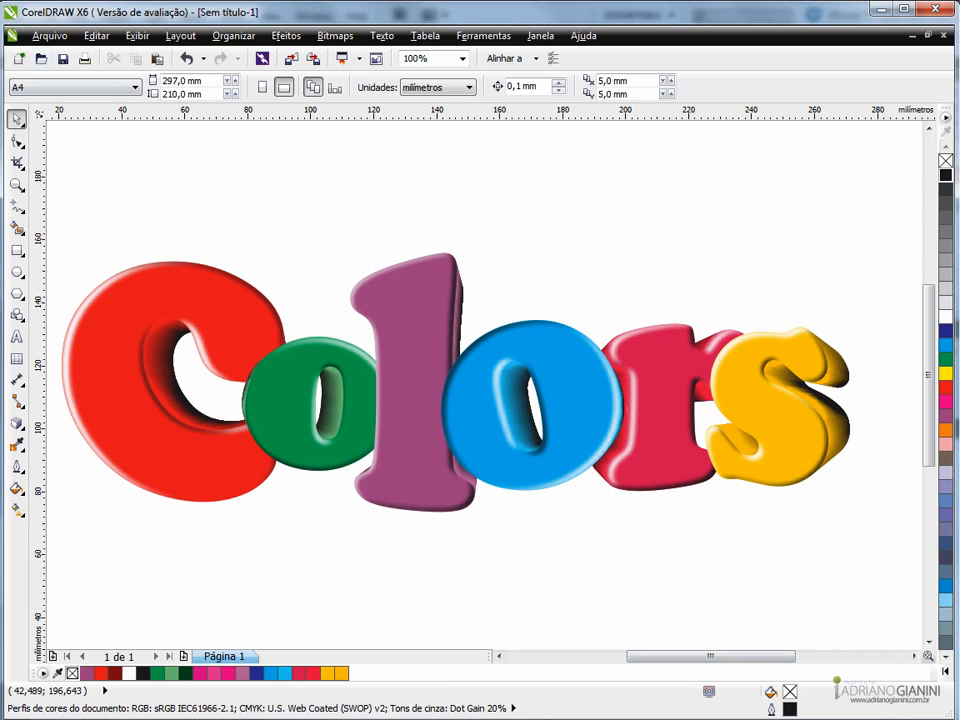
- Create a new A4 document with the page in landscape orientation
left_click(19, 58)
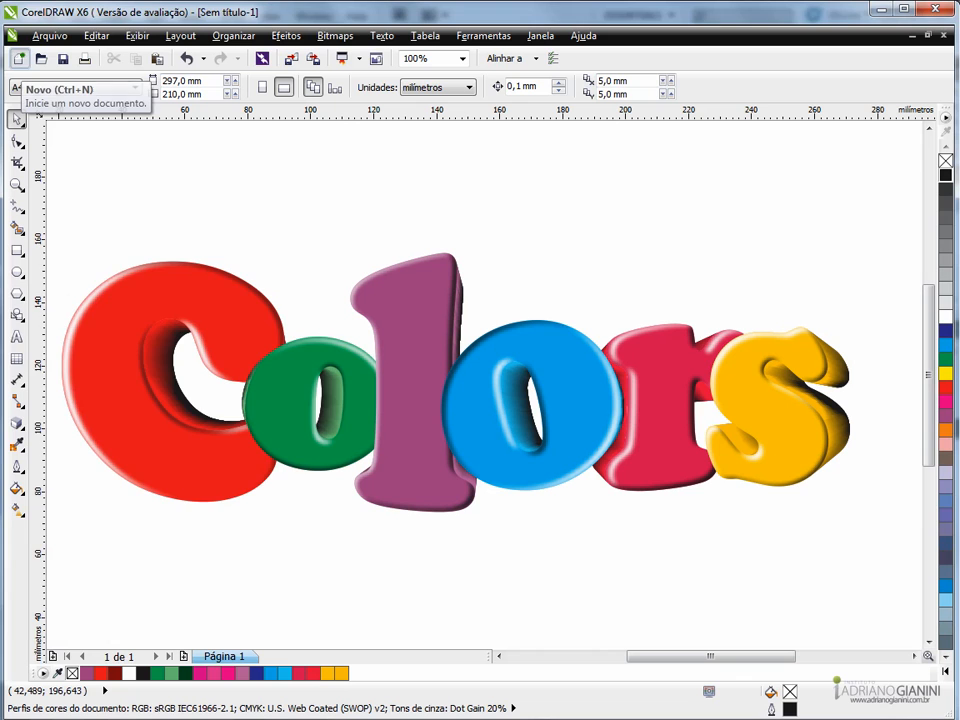
key("Return")
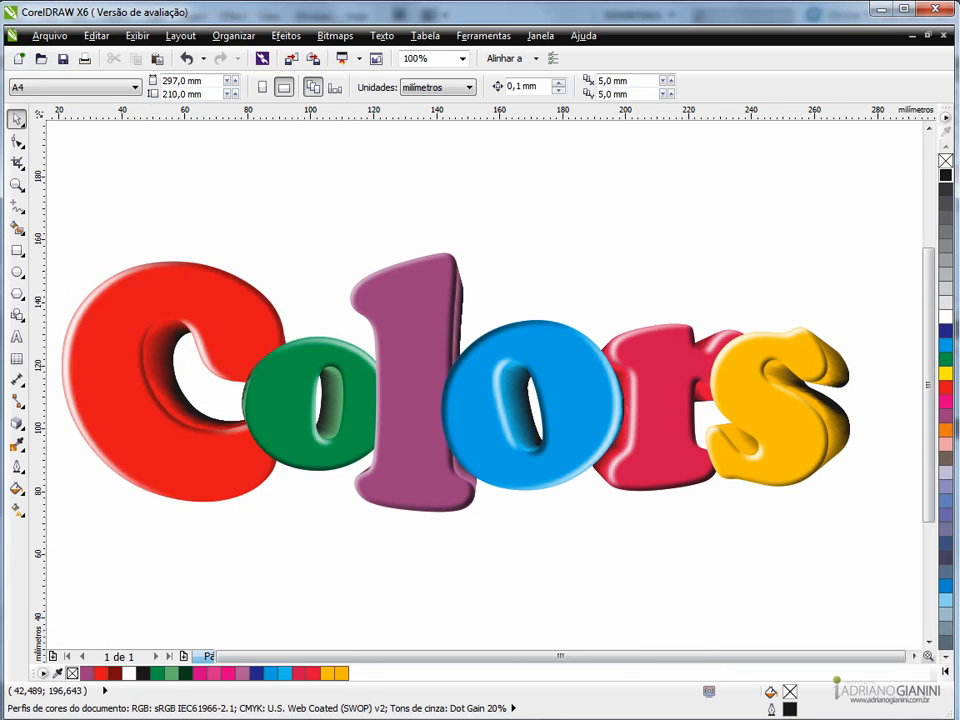
left_click(284, 87)
scroll(625, 382, "up", 1)
scroll(625, 382, "down", 1)
scroll(589, 350, "up", 1)
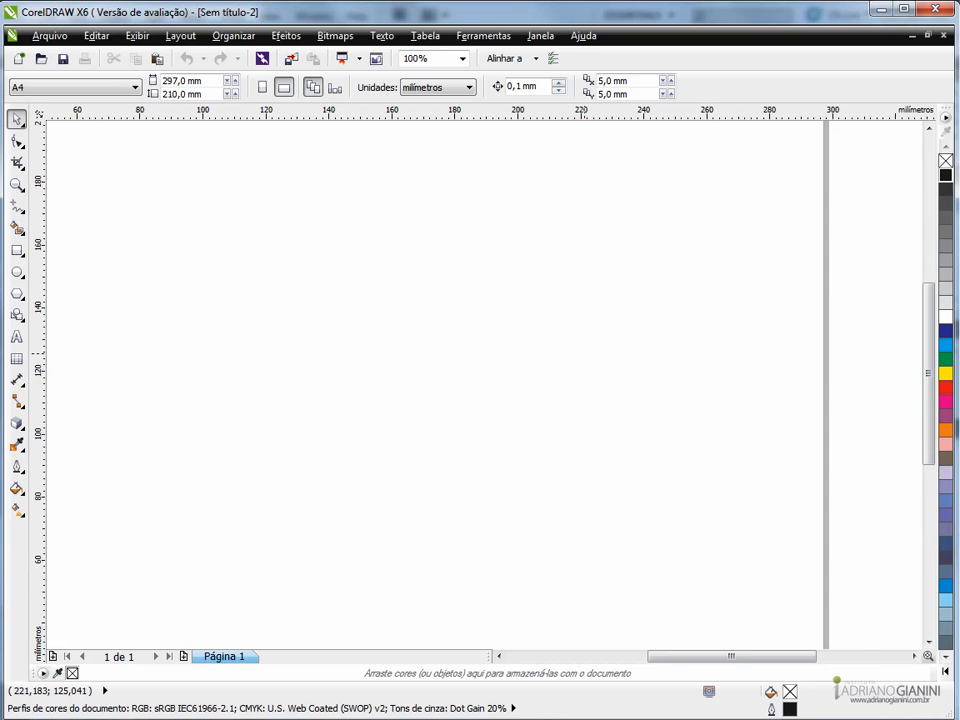
scroll(587, 354, "down", 1)
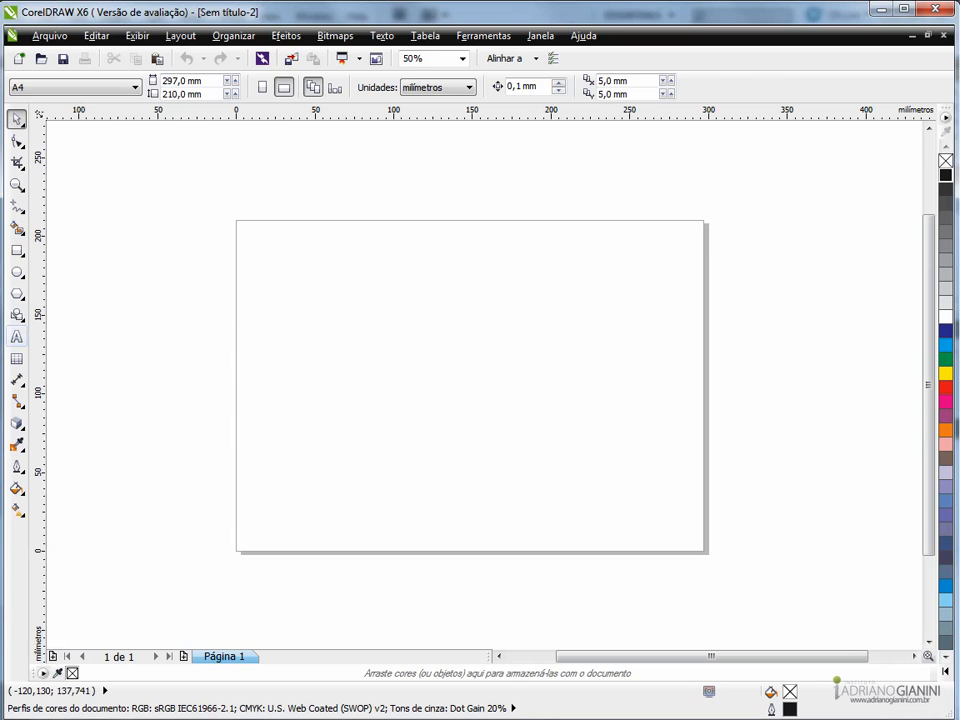
- Make Cooper Black the default font for artistic and paragraph text, and add the artistic text "colors" on the page
left_click(17, 337)
left_click(480, 86)
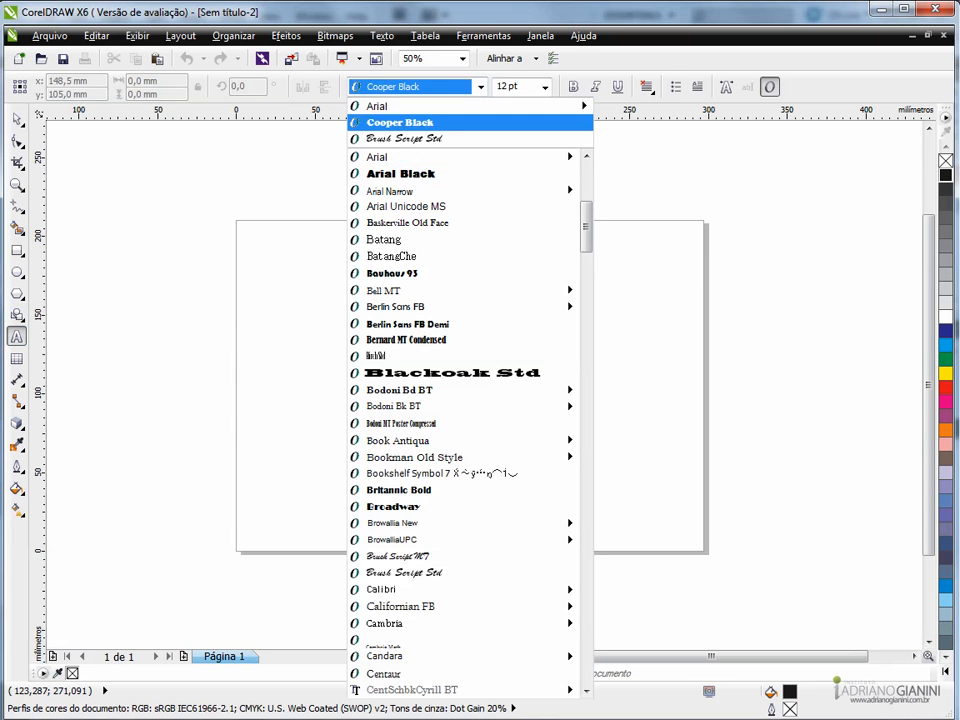
left_click(405, 122)
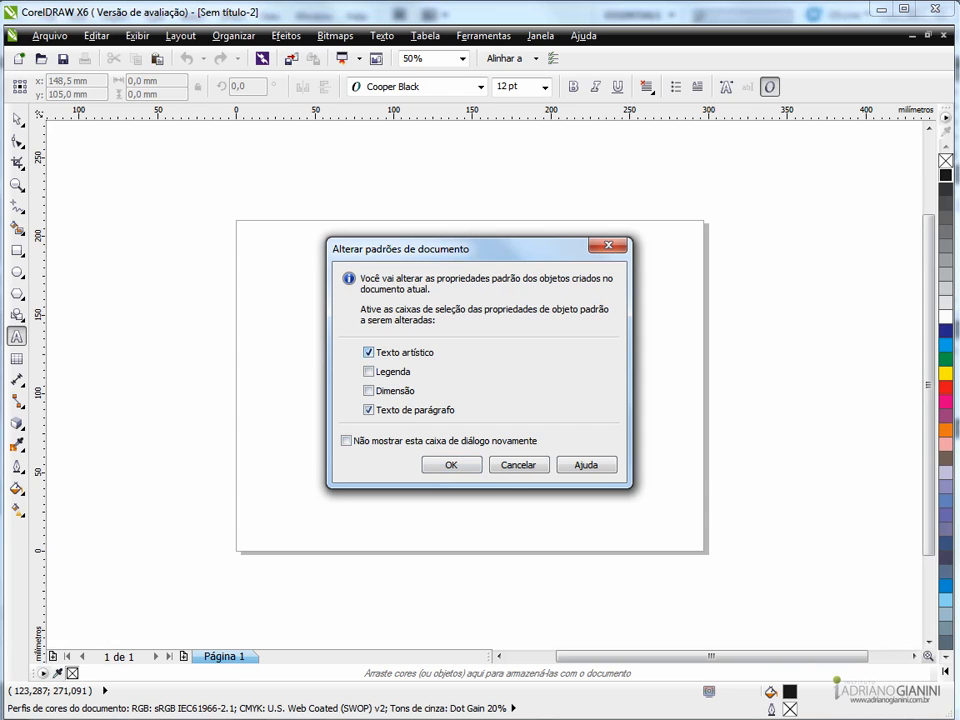
key("Return")
left_click(322, 367)
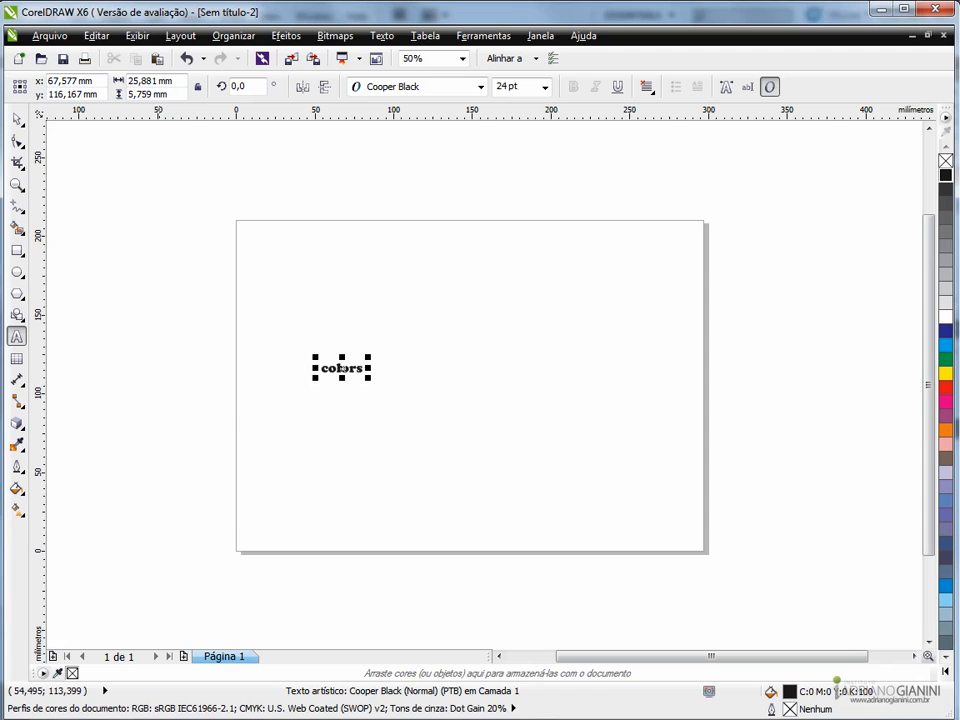
- Enlarge the "colors" text proportionally to about 224 × 50 mm and position it near the page centre
left_click(17, 119)
left_click_drag(369, 357, 537, 282)
left_click_drag(379, 381, 476, 393)
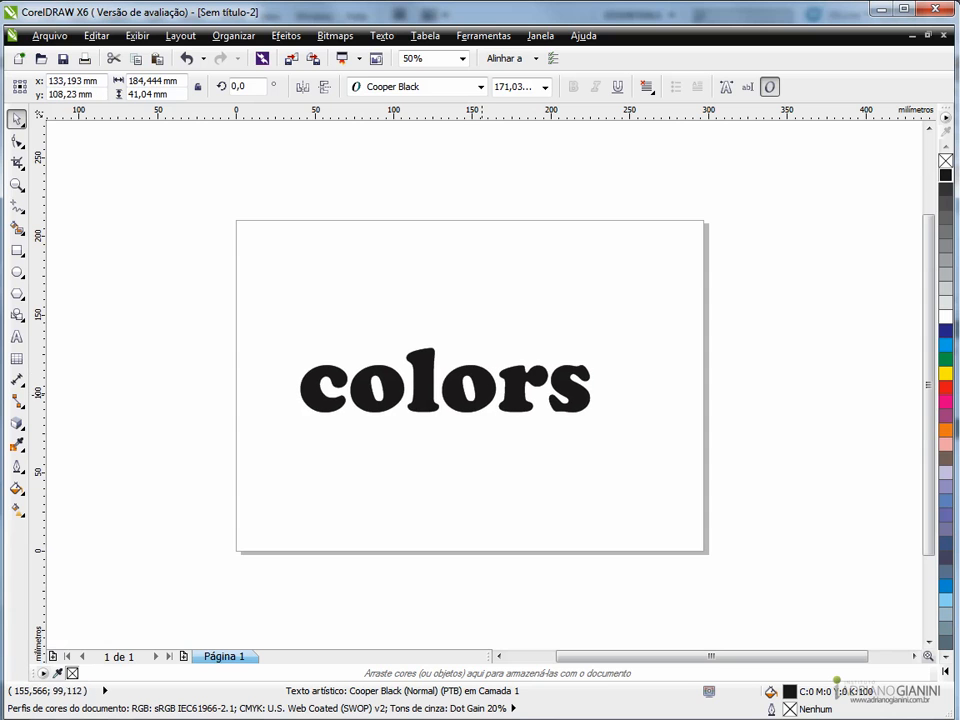
left_click_drag(595, 342, 623, 322)
left_click_drag(543, 405, 557, 398)
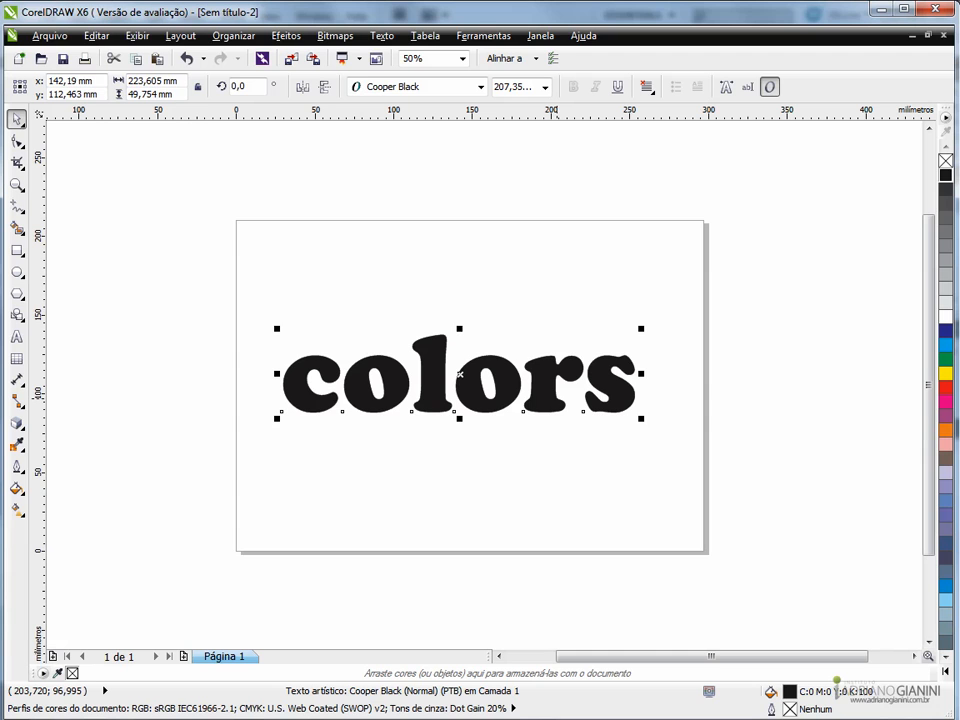
- Break the "colors" text apart into individual letters and convert all six to curves
key("ctrl+k")
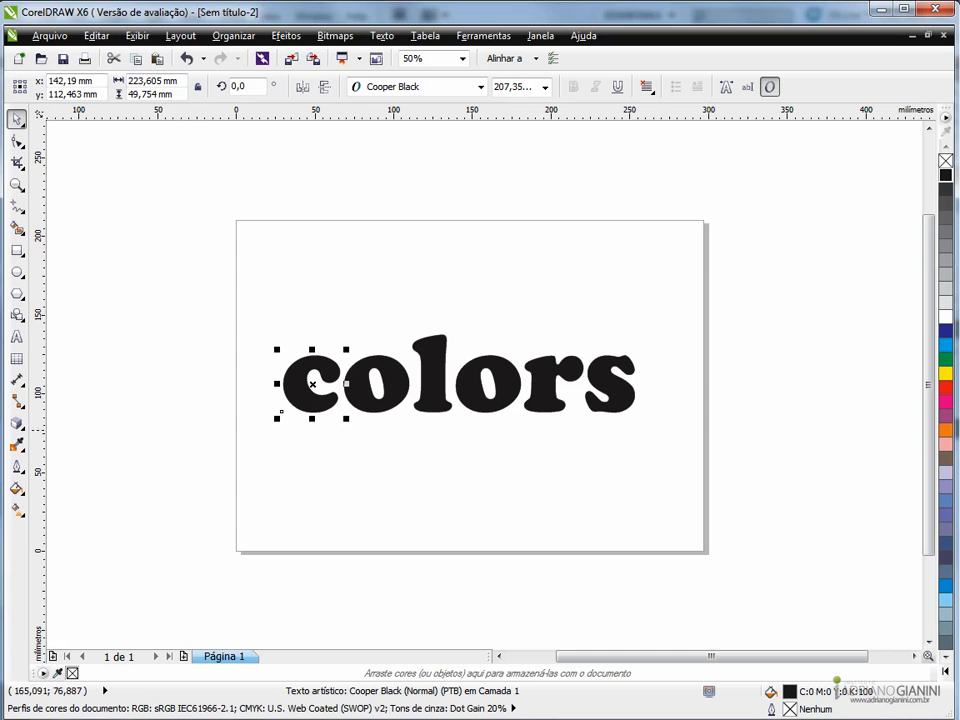
left_click(201, 454)
left_click_drag(201, 453, 744, 315)
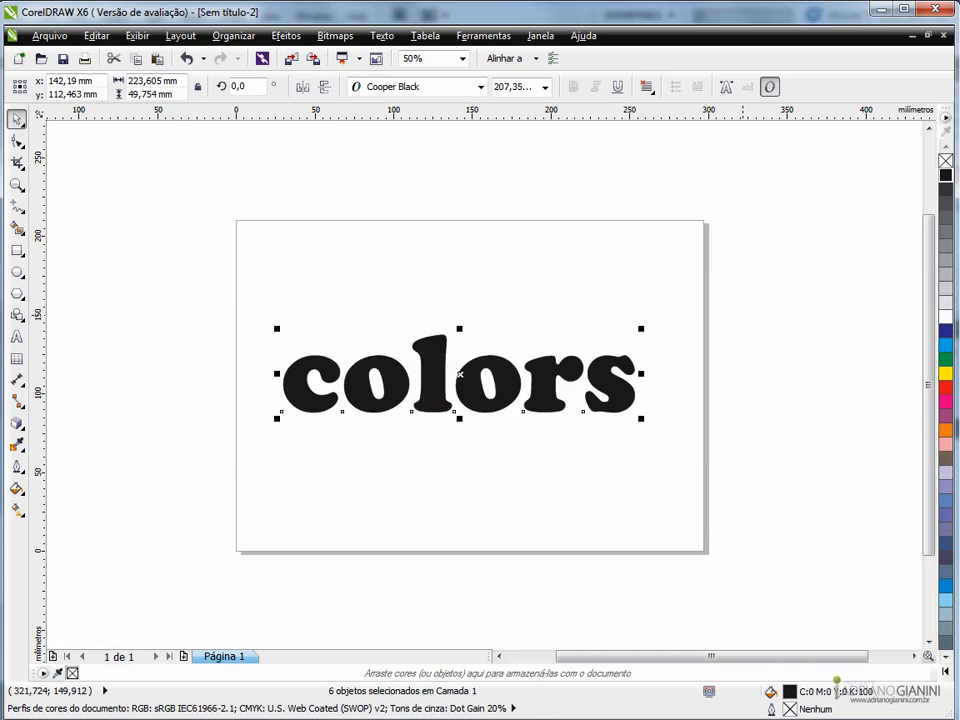
key("ctrl+q")
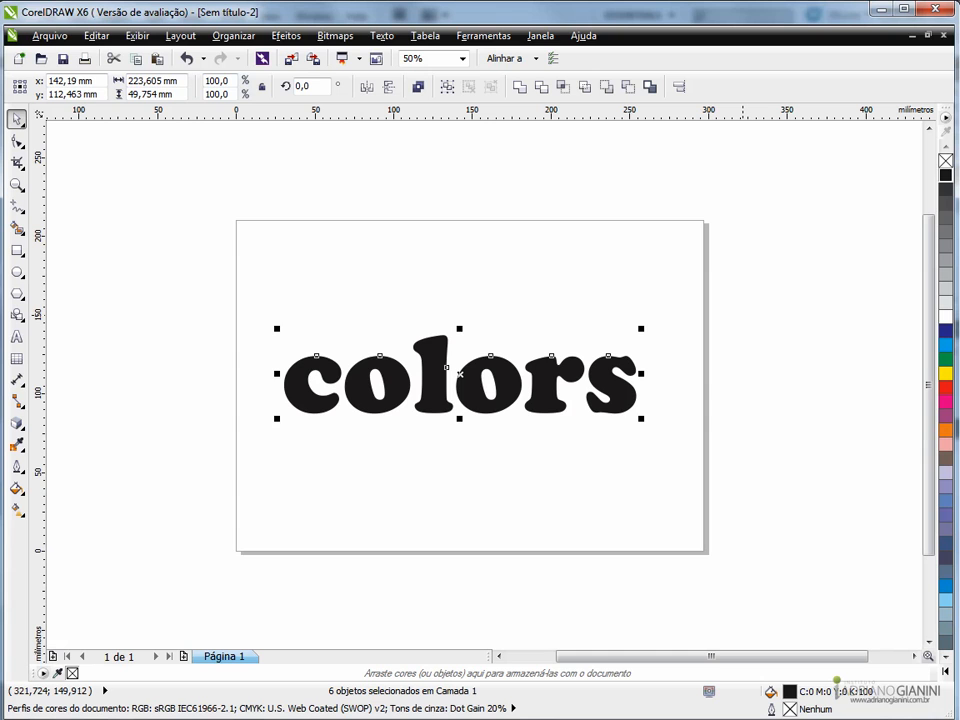
left_click(467, 448)
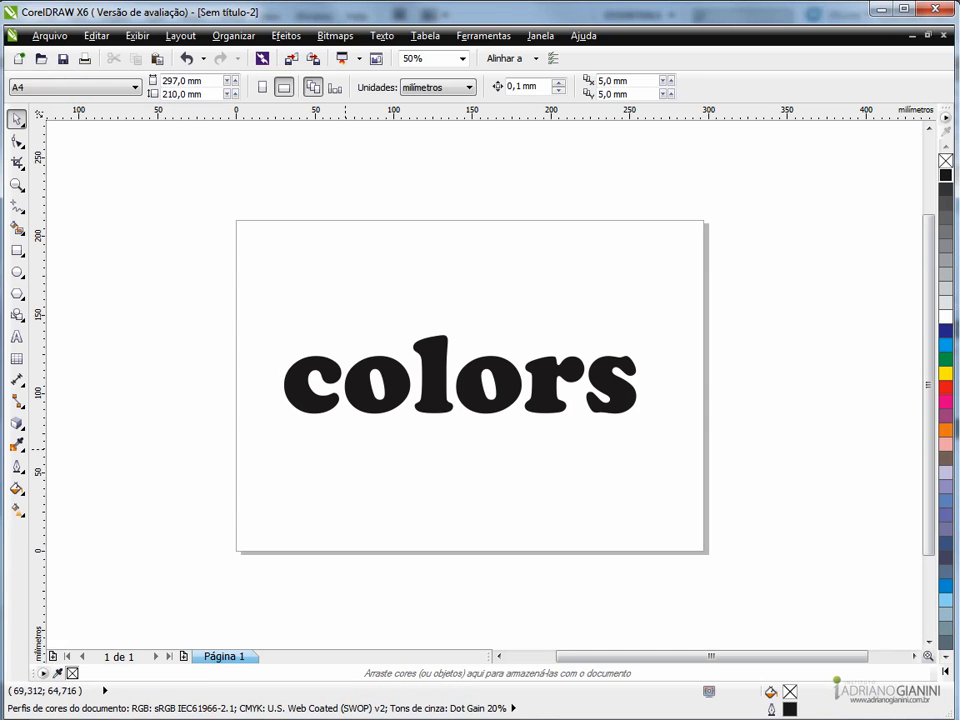
- Fill the letter c with red and the first o with a darker shade of green
left_click(322, 402)
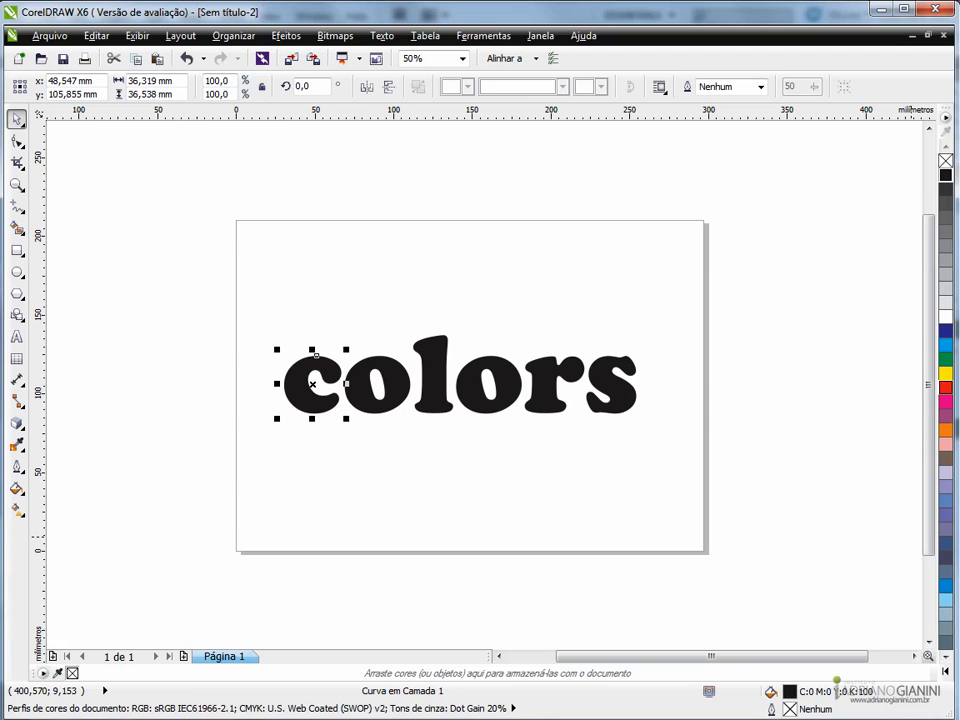
left_click(945, 387)
left_click(405, 395)
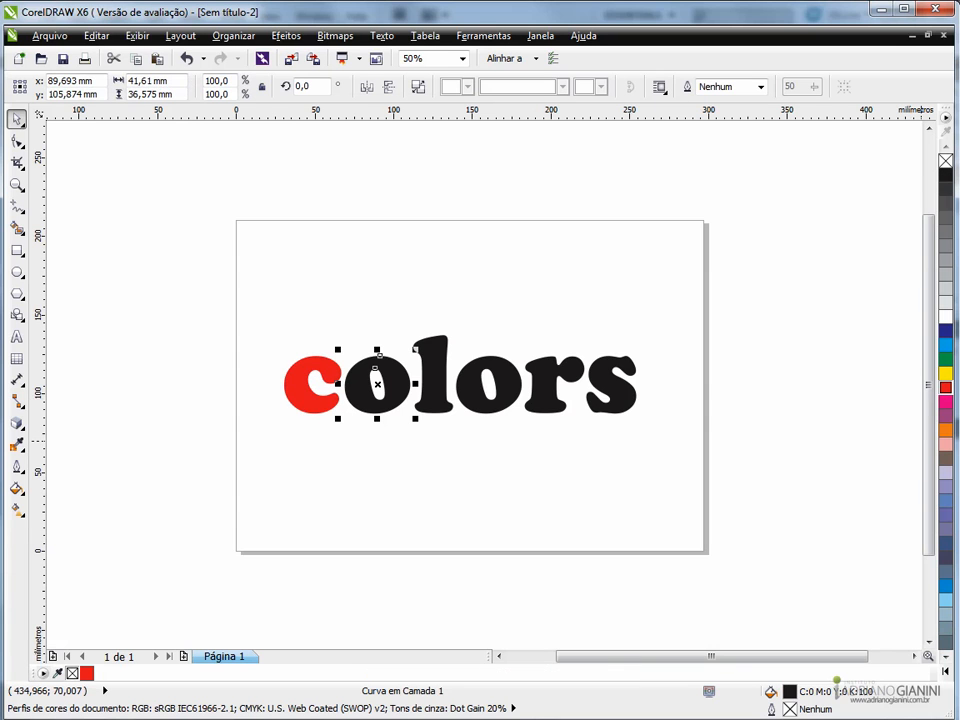
left_click(945, 358)
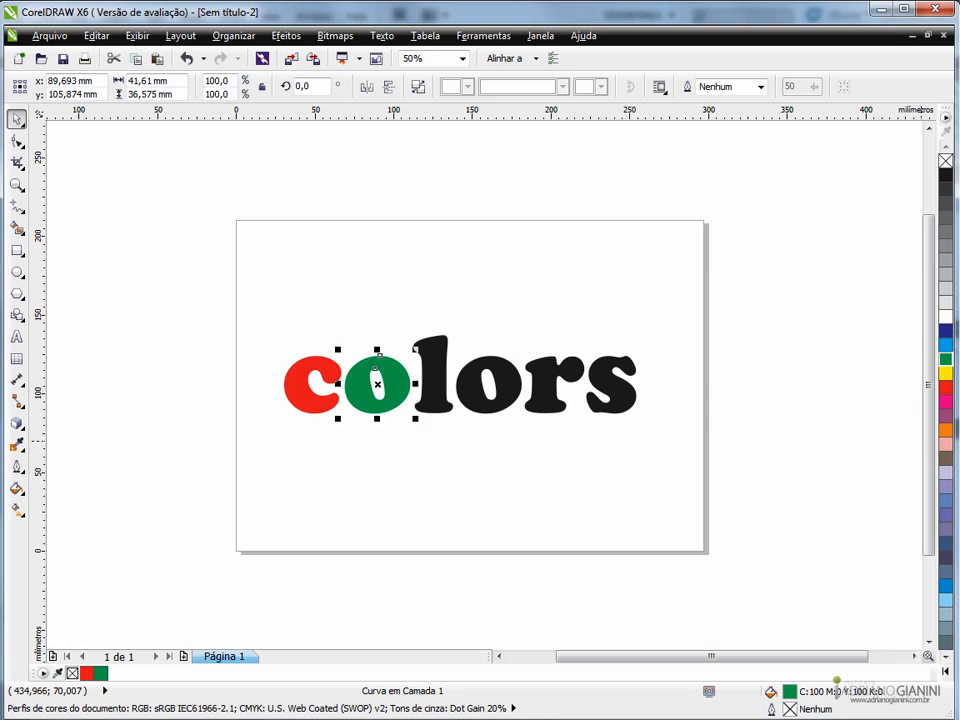
left_click(945, 358)
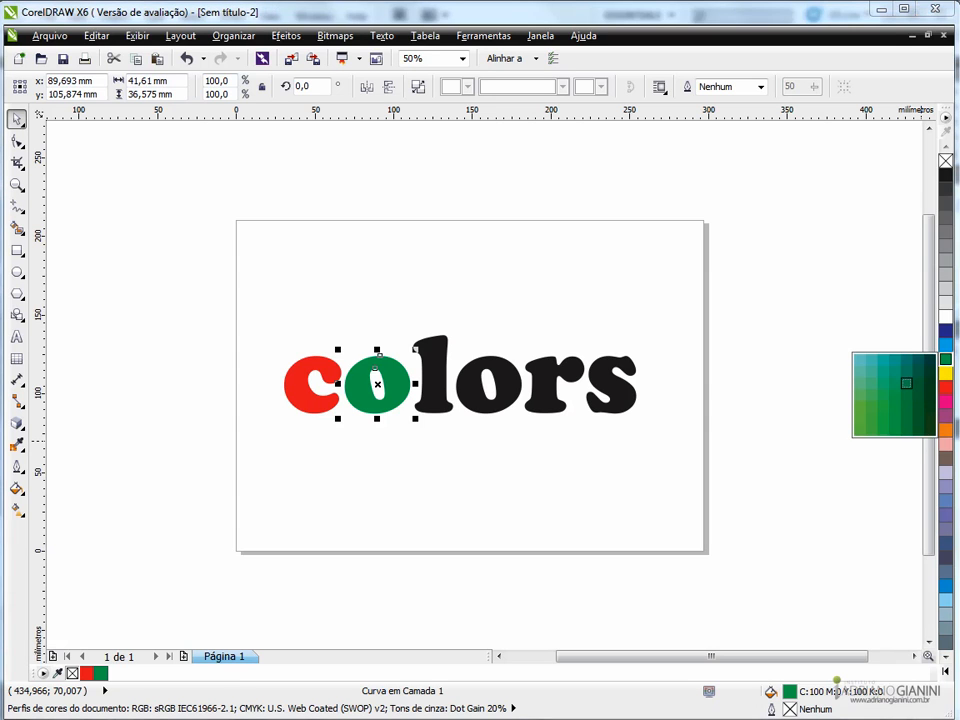
left_click(450, 436)
- Fill the letter l with purple and the second o with cyan (C:100 M:0 Y:0 K:0)
left_click(436, 400)
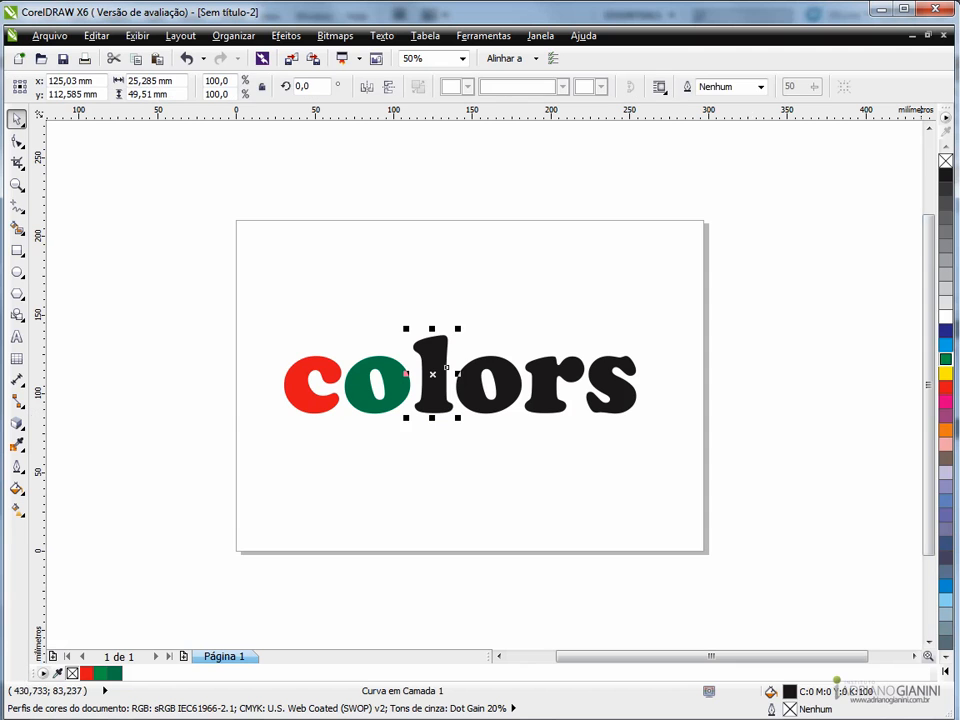
left_click(945, 415)
left_click(469, 420)
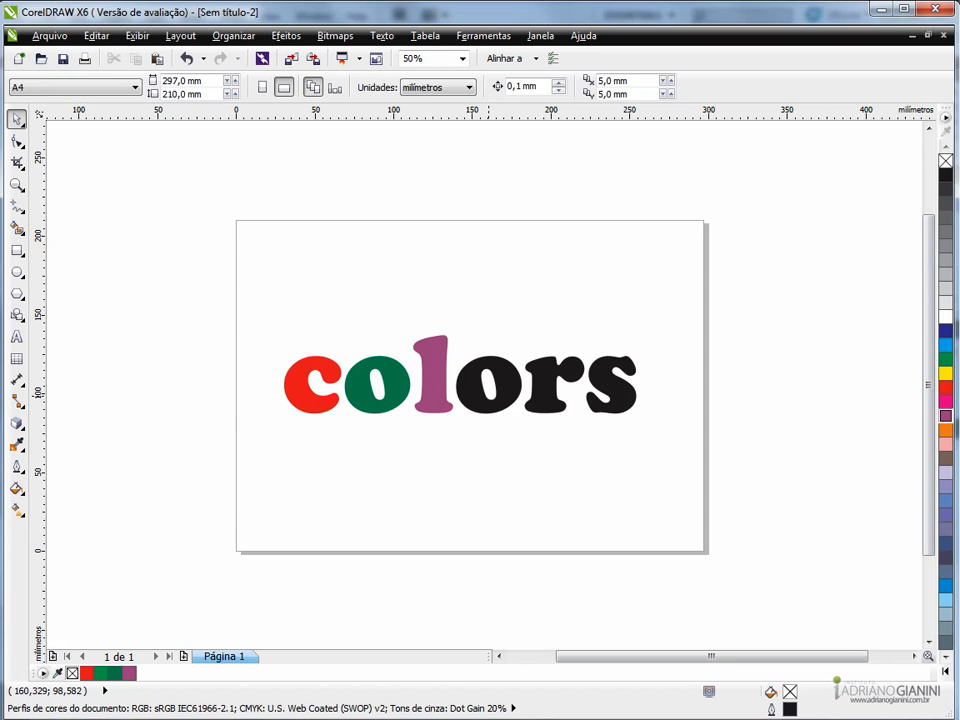
left_click(488, 405)
left_click(945, 345)
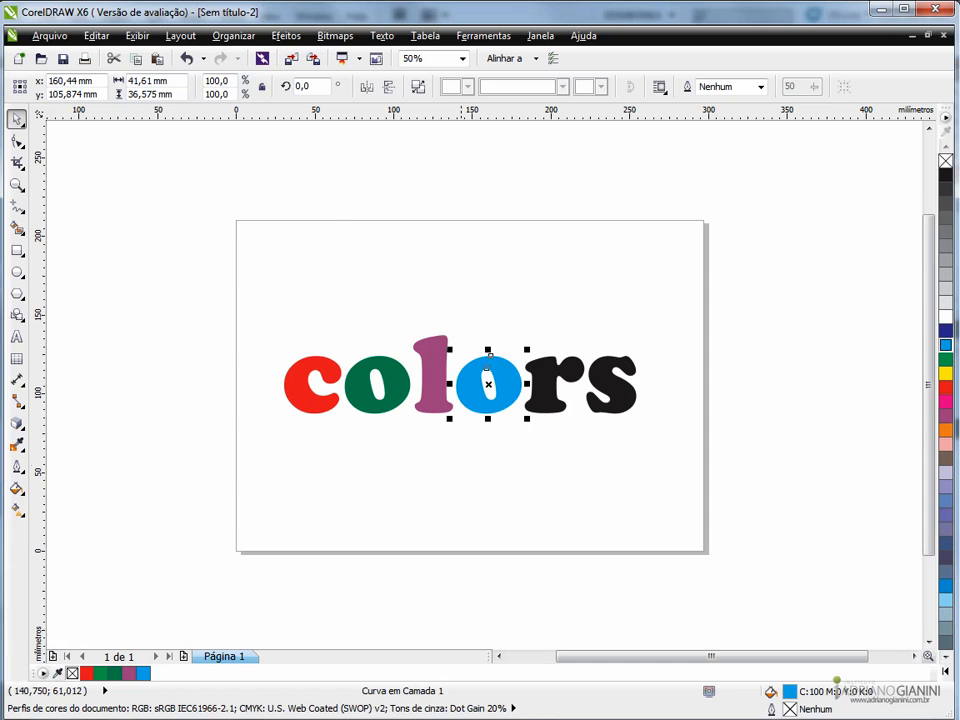
left_click(462, 455)
- Fill the letter r with crimson (C:8 M:100 Y:55 K:1) and the s with amber yellow (C:0 M:22 Y:100 K:0)
left_click(545, 407)
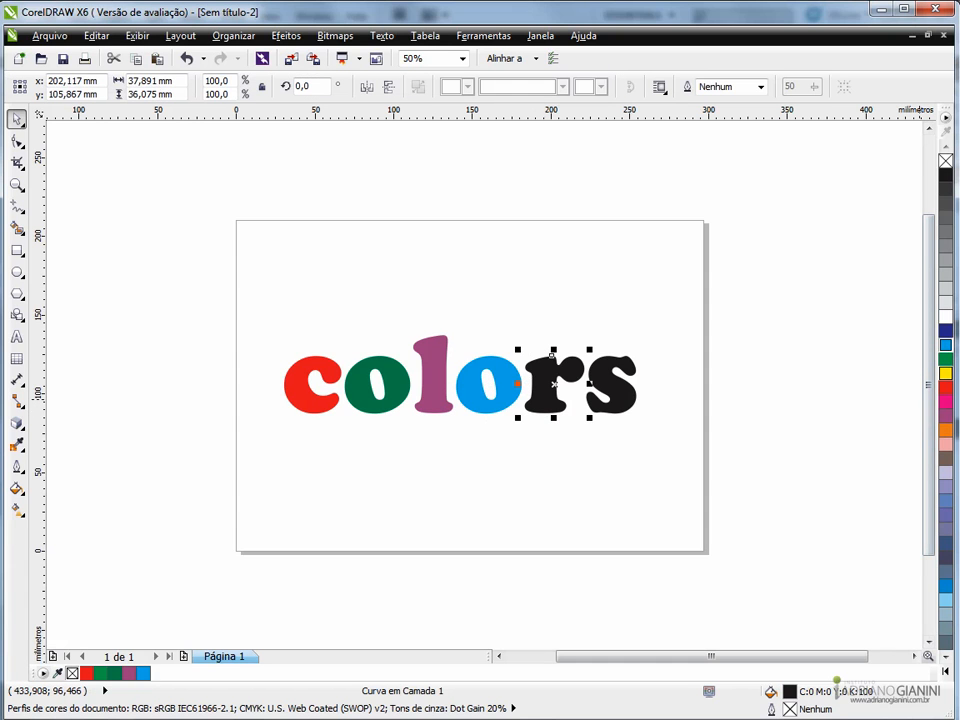
left_click_drag(945, 401, 906, 460)
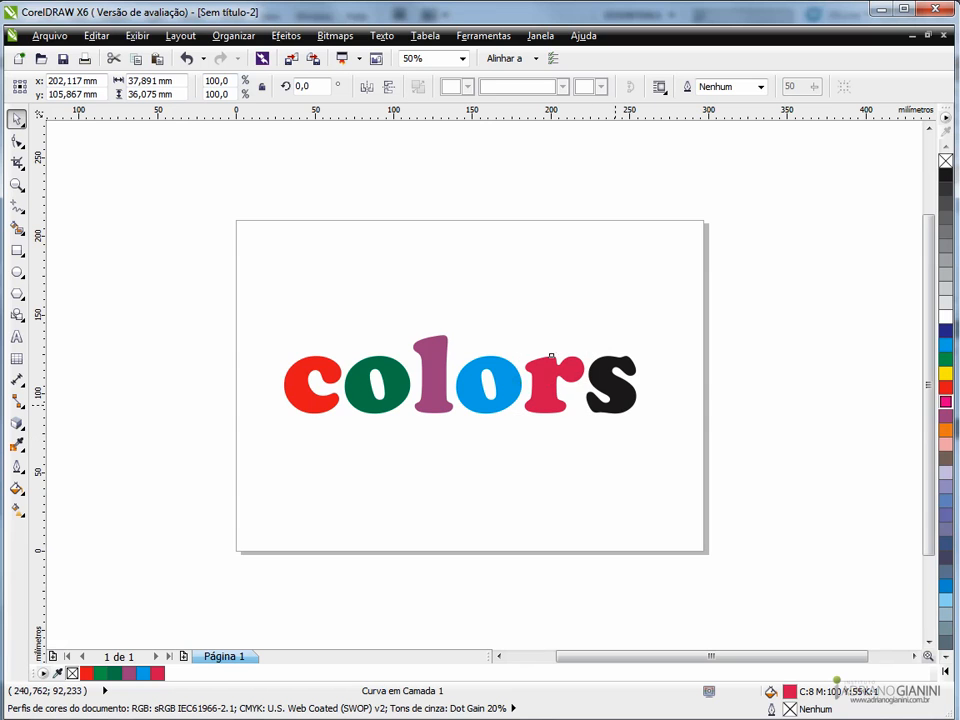
left_click(608, 360)
left_click_drag(945, 373, 894, 420)
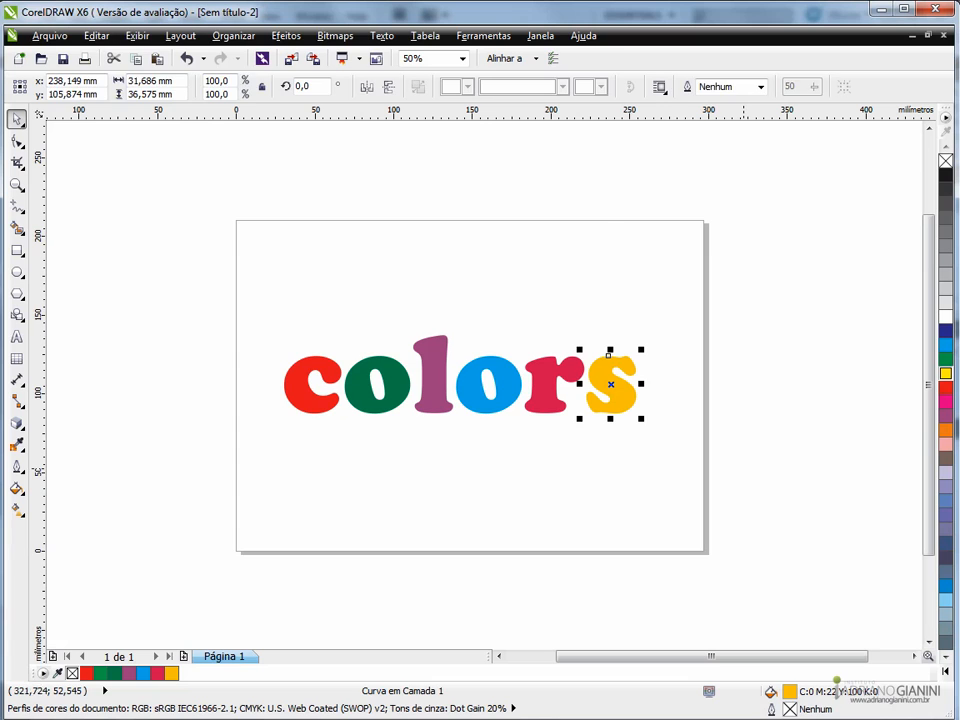
left_click(743, 468)
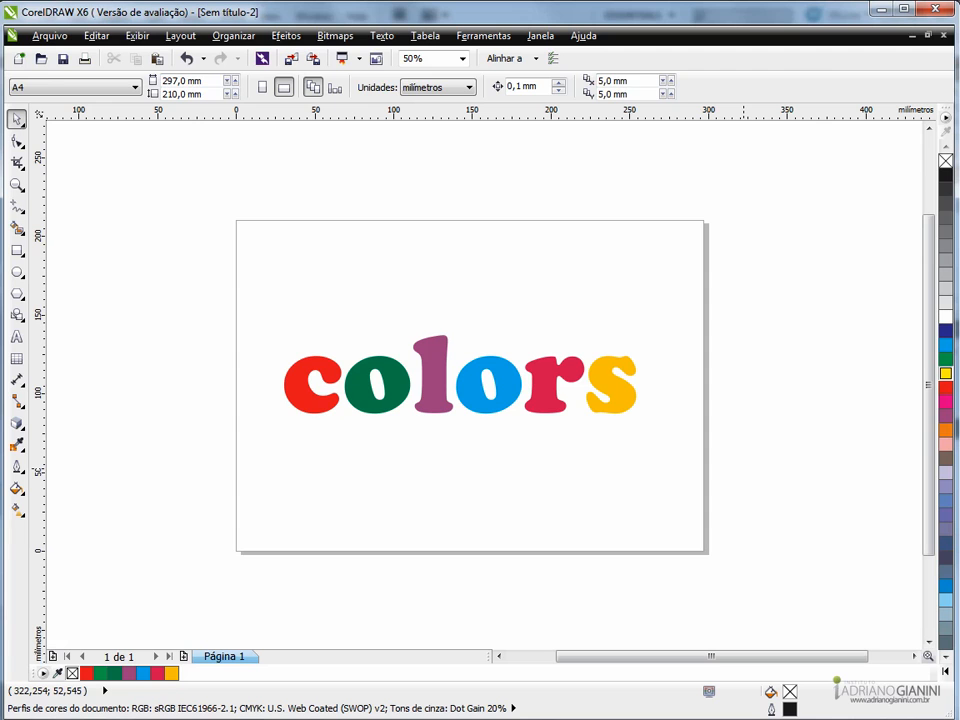
left_click(622, 378)
left_click(551, 356)
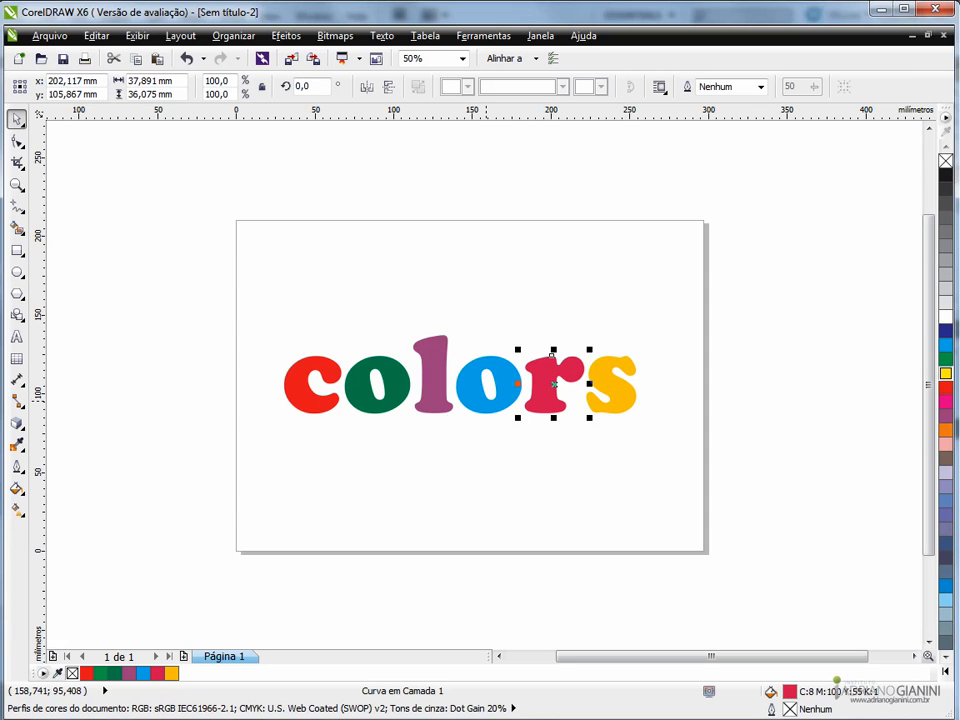
left_click(385, 390)
left_click(300, 400)
left_click(221, 437)
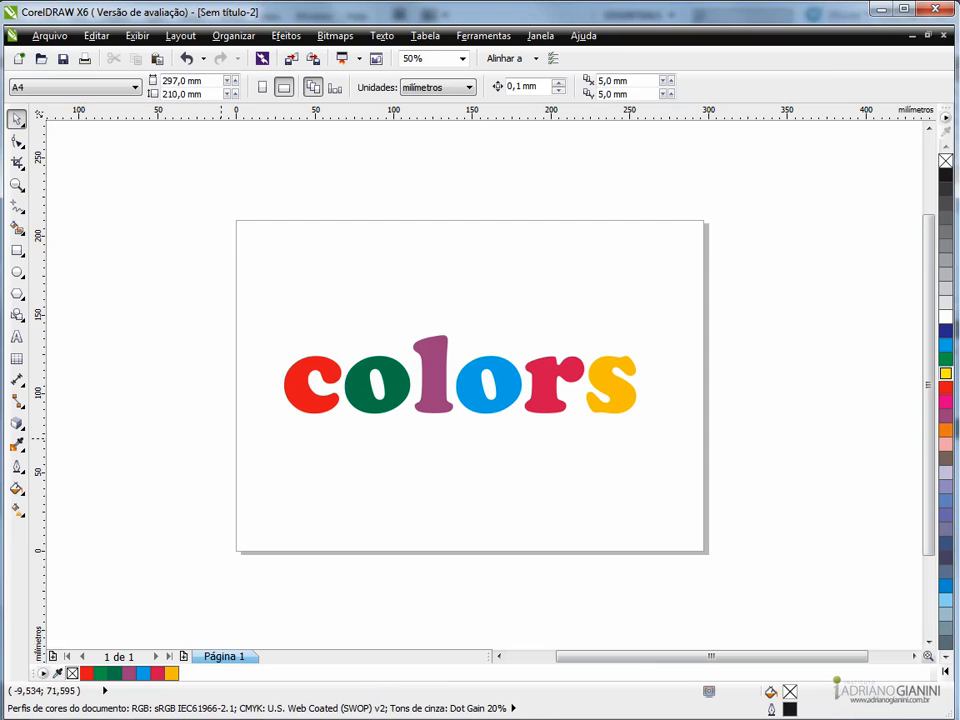
- Select the red letter c with the first letters of the word shown at 200% zoom
scroll(561, 393, "up", 1)
scroll(561, 393, "down", 1)
scroll(340, 380, "up", 1)
scroll(324, 379, "up", 1)
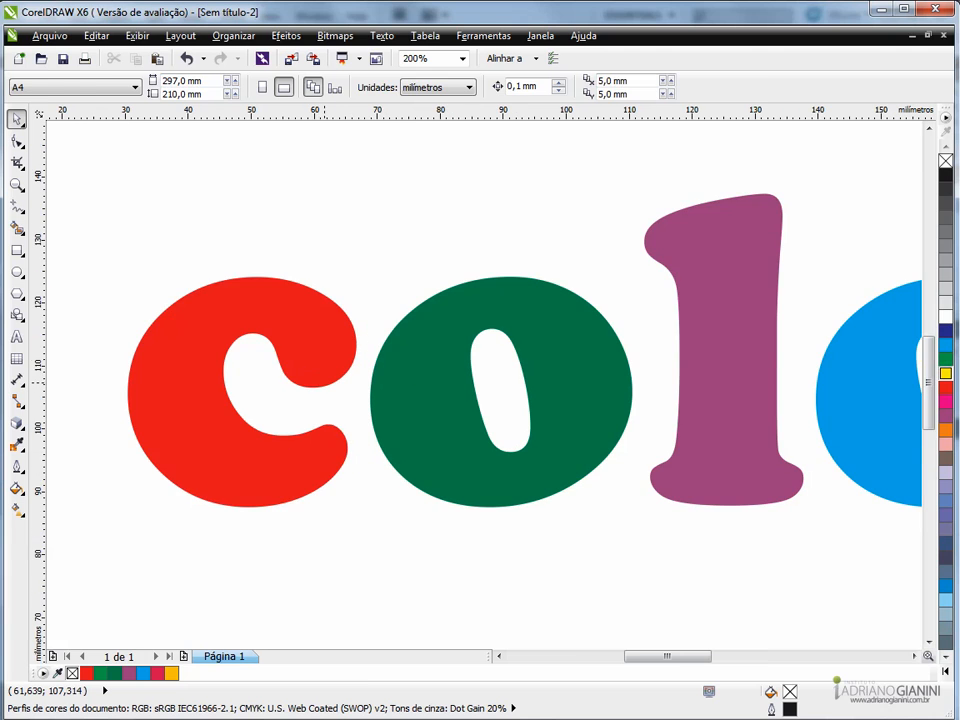
left_click(324, 368)
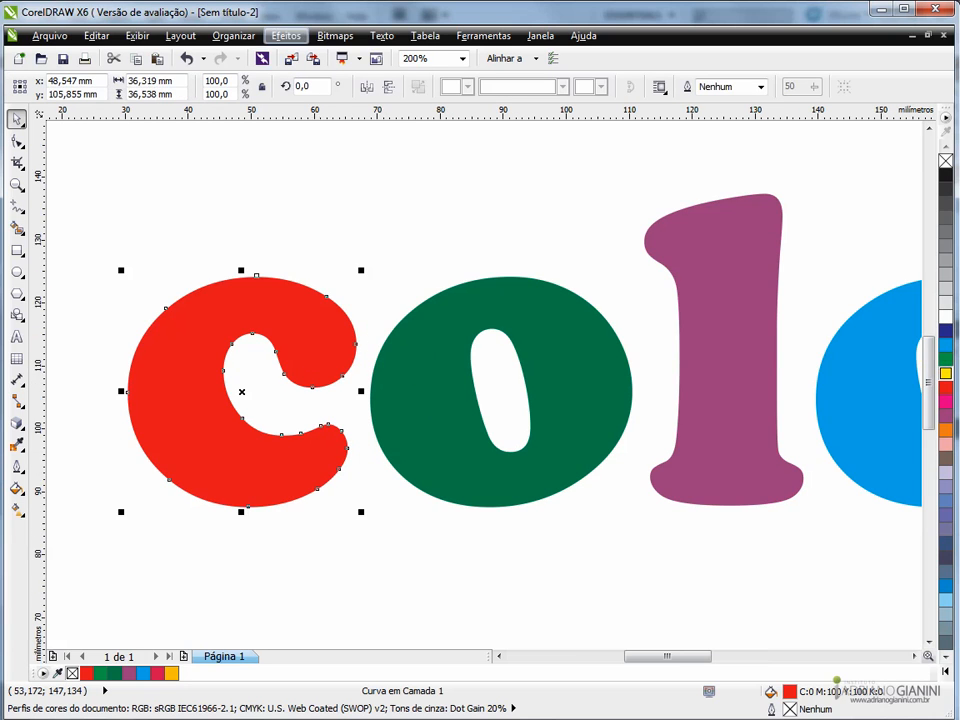
- Add perspective to the red c, stretching its right side symmetrically taller so the letter is about 42 mm high
left_click(286, 35)
left_click(330, 251)
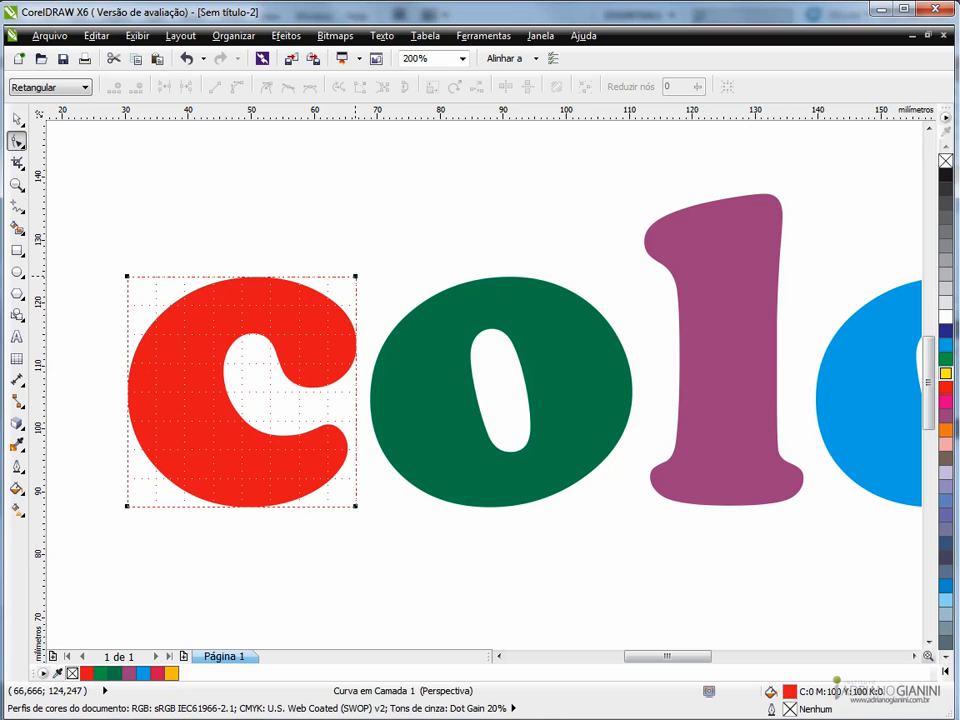
left_click_drag(353, 505, 355, 535)
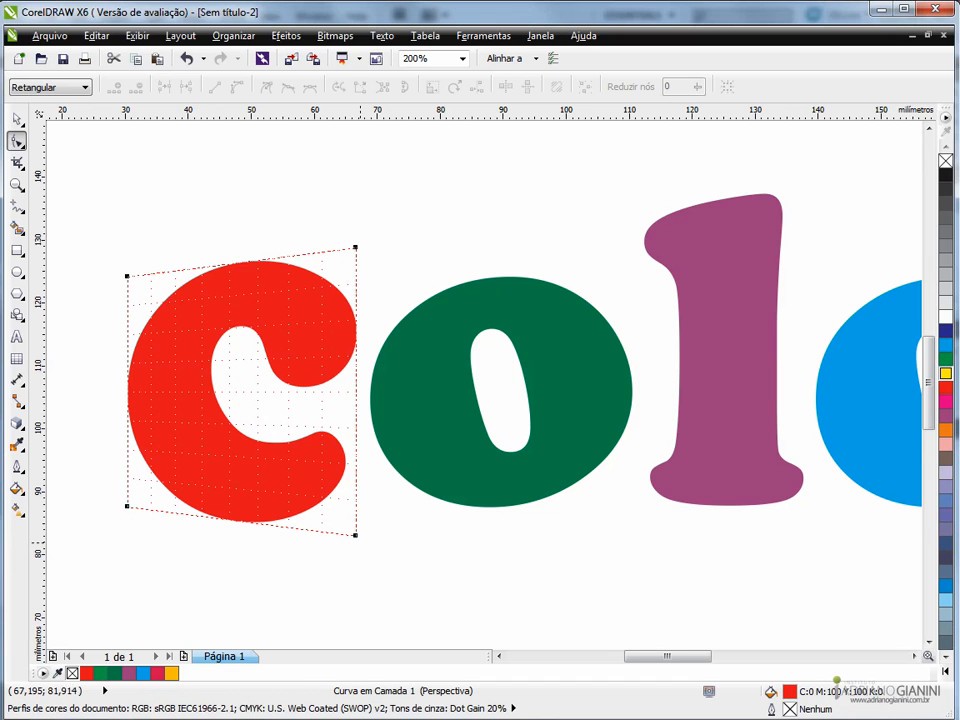
left_click_drag(355, 535, 355, 539)
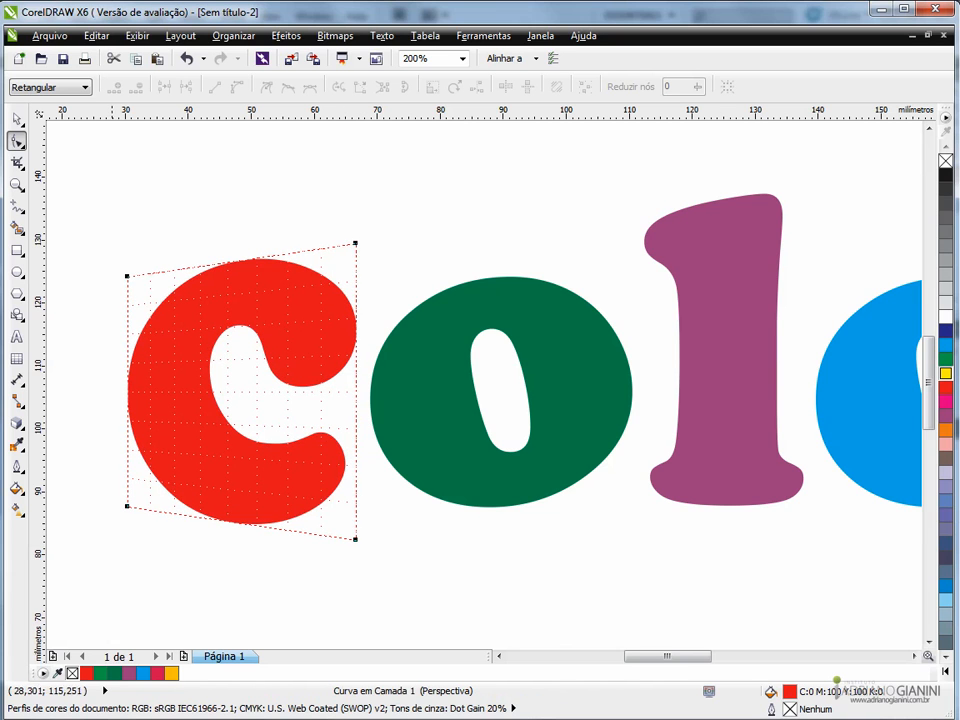
left_click(17, 119)
left_click(102, 208)
left_click(168, 311)
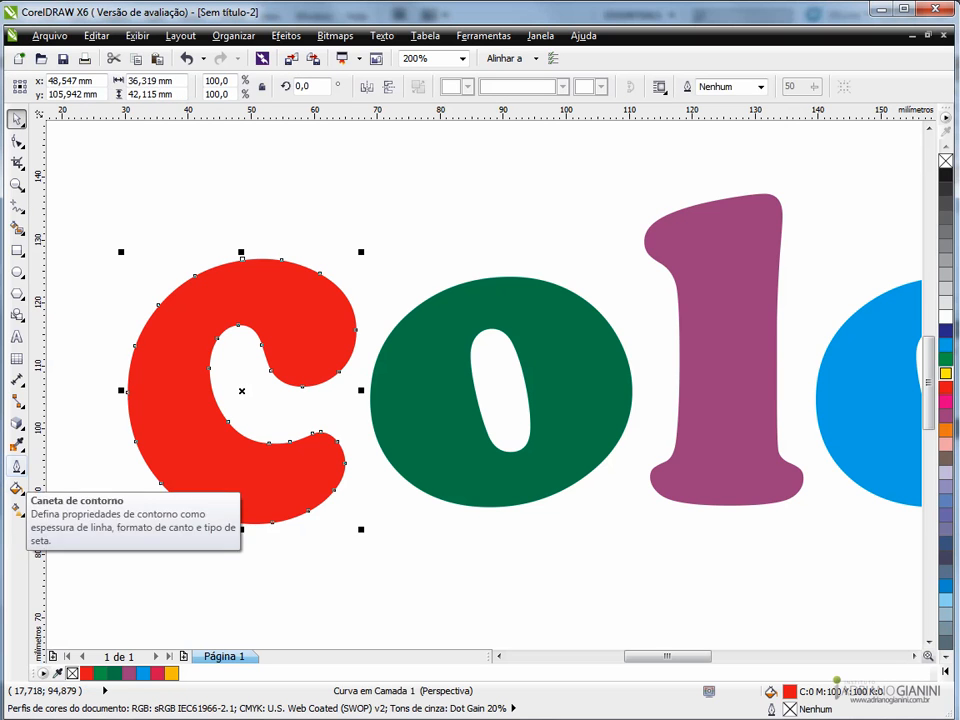
- Extrude the red c towards a vanishing point about 25 mm to its right and 2.7 mm down, over the green o
left_click(17, 423)
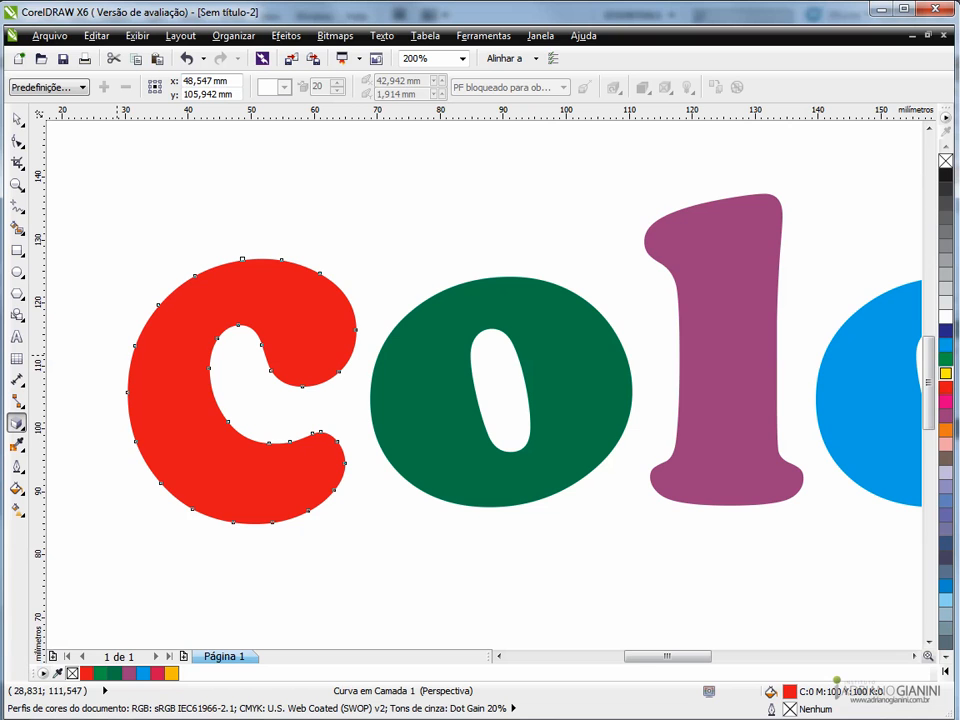
left_click(18, 424)
left_click(75, 514)
left_click_drag(240, 392, 381, 406)
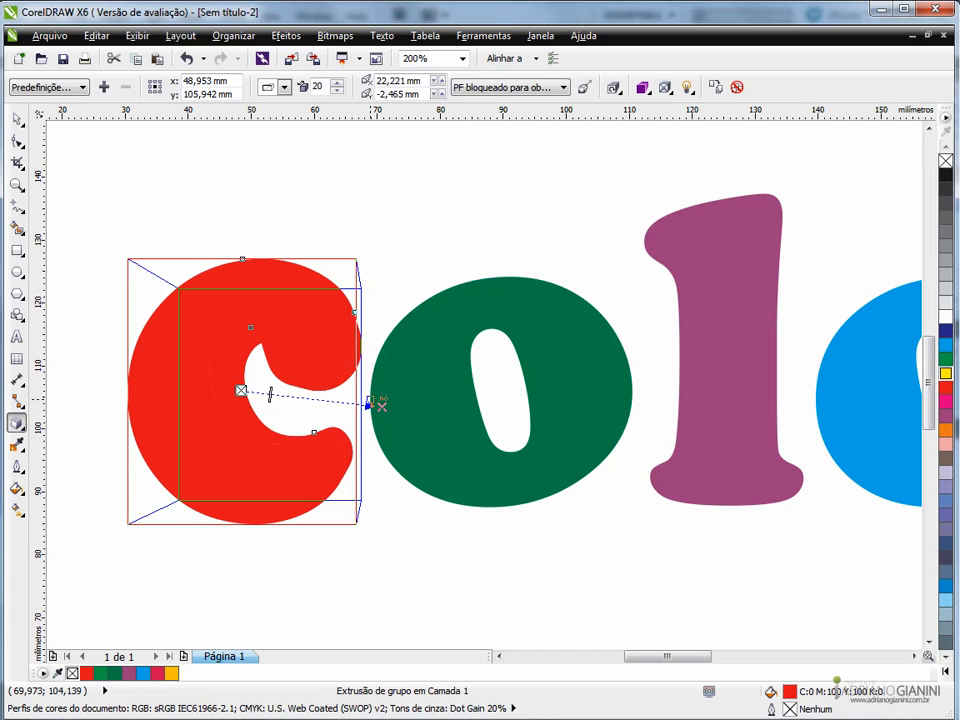
left_click_drag(383, 405, 399, 408)
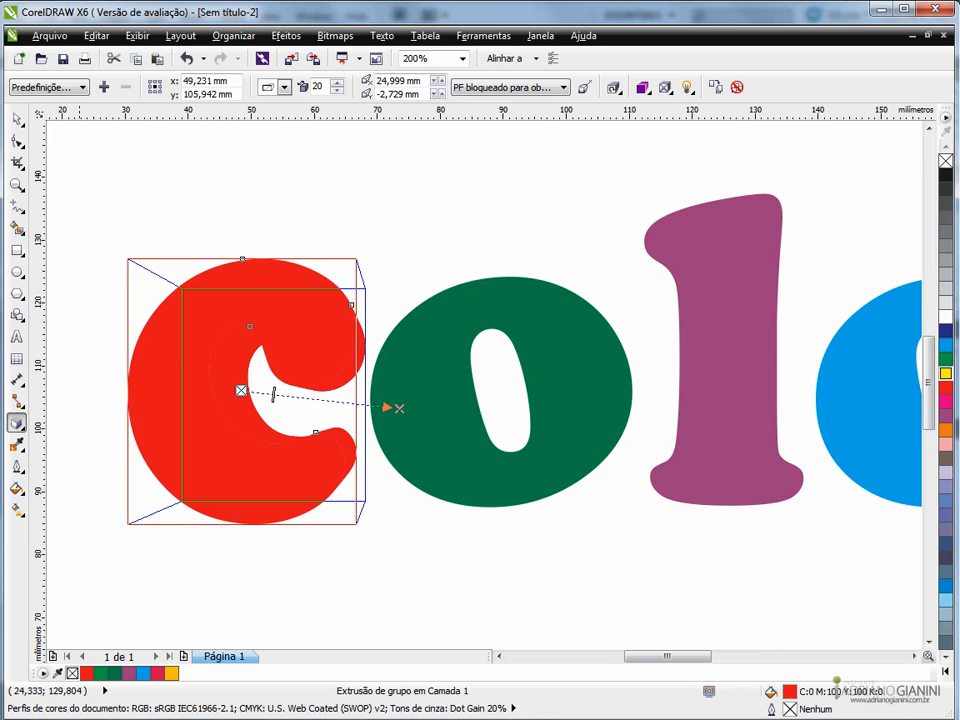
key("space")
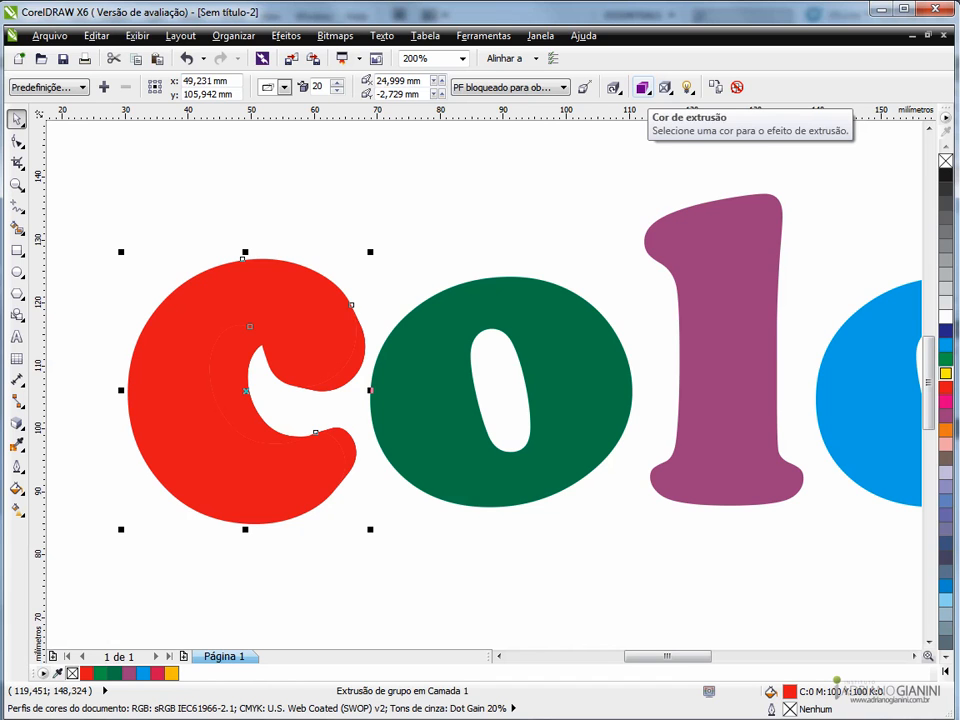
- Apply colour shading from red to black to the c's extrusion, picking the starting red from the CMYK mixer
left_click(642, 87)
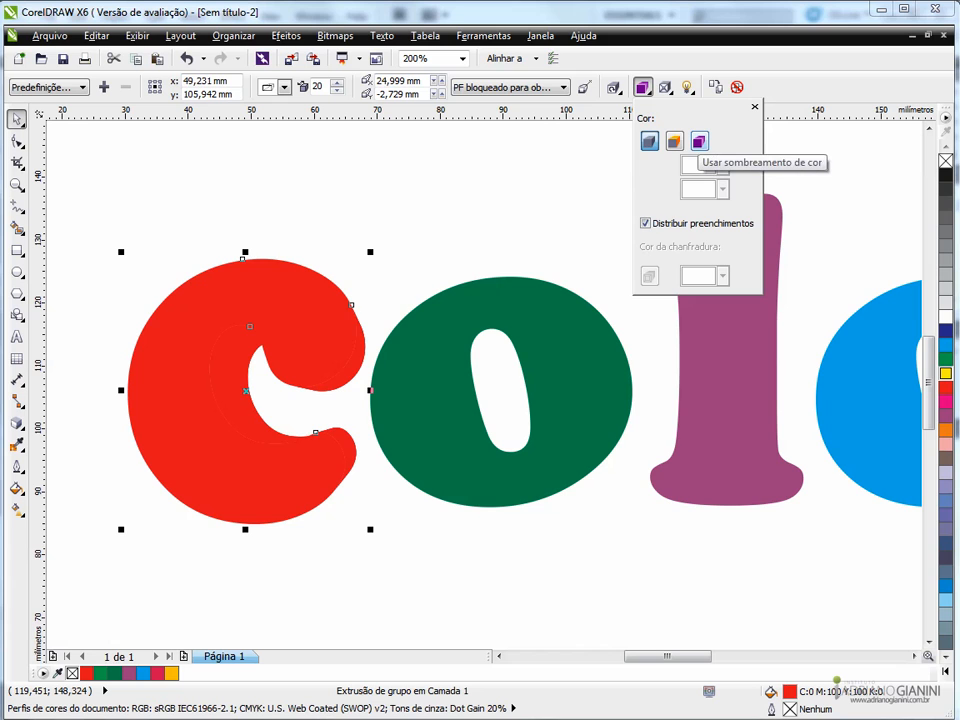
left_click(699, 142)
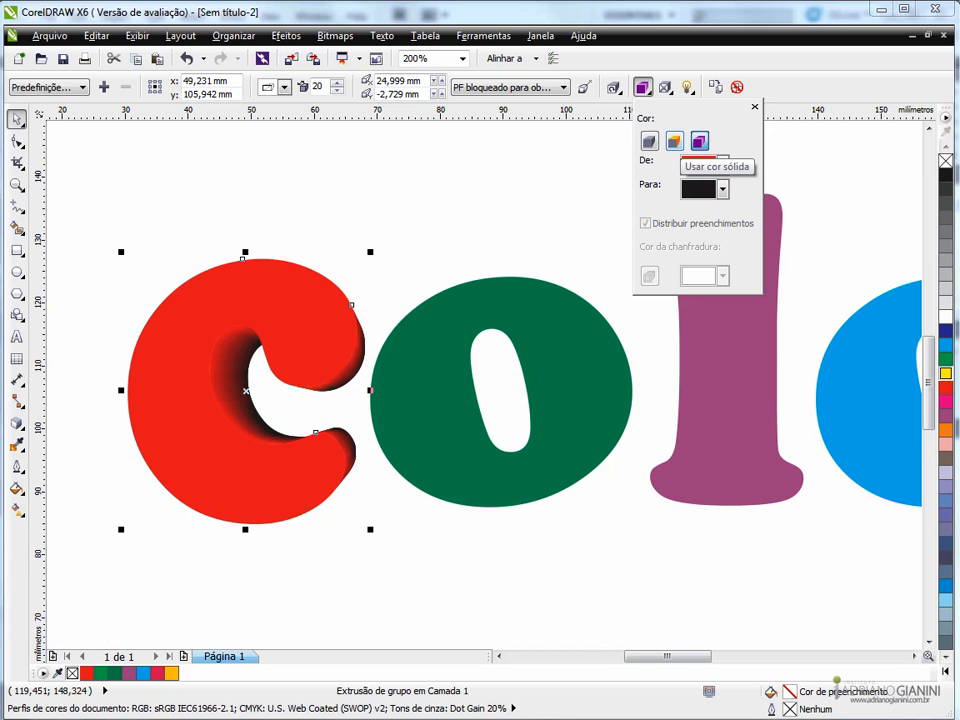
left_click(722, 165)
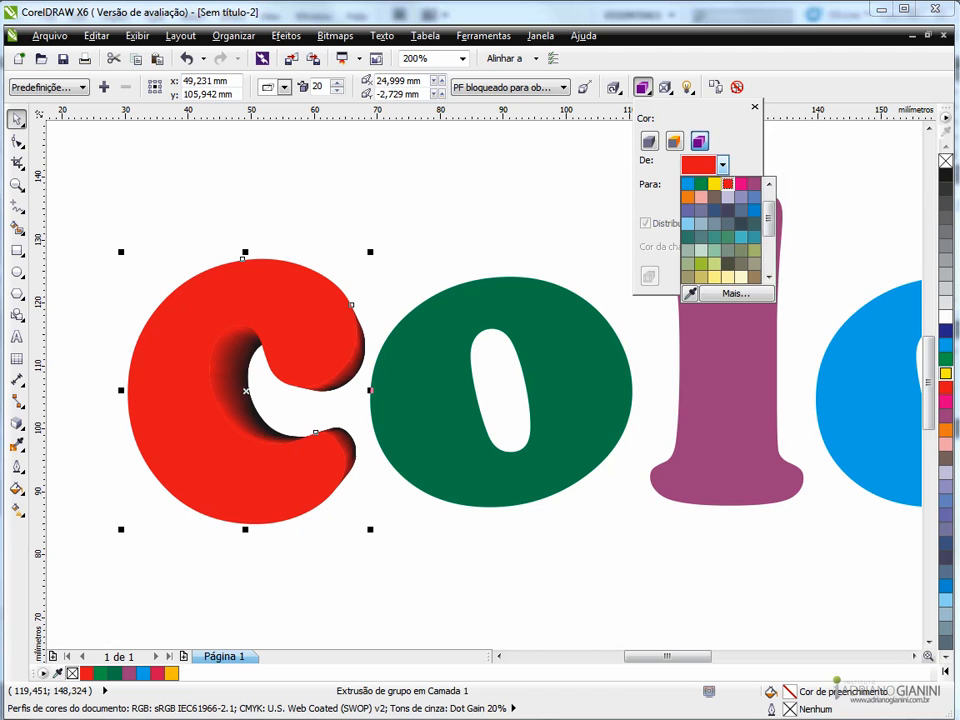
left_click(736, 293)
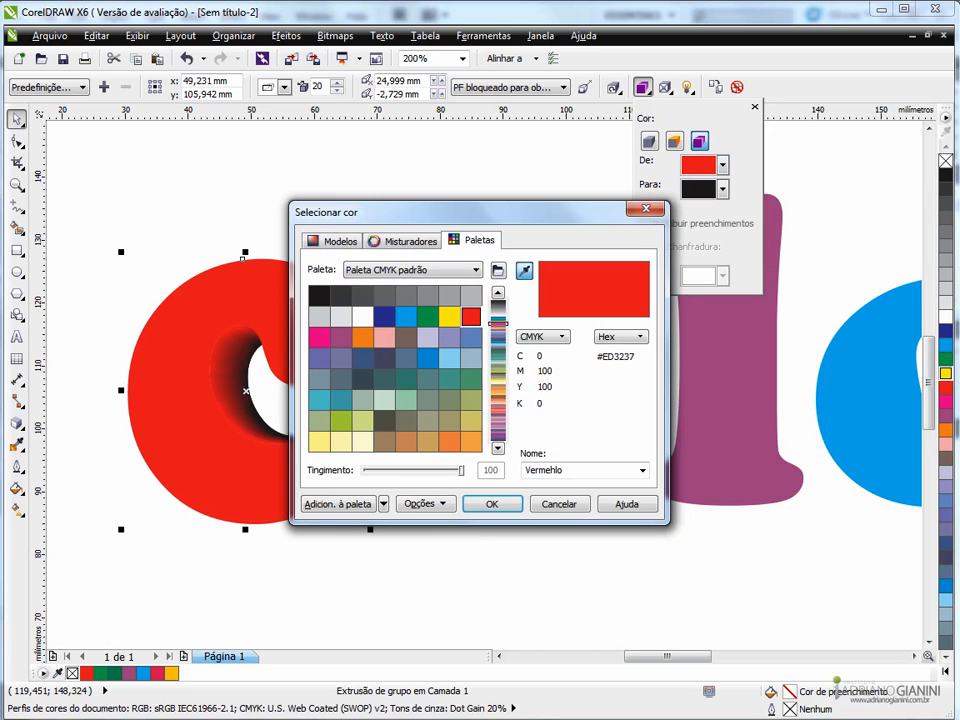
left_click(405, 240)
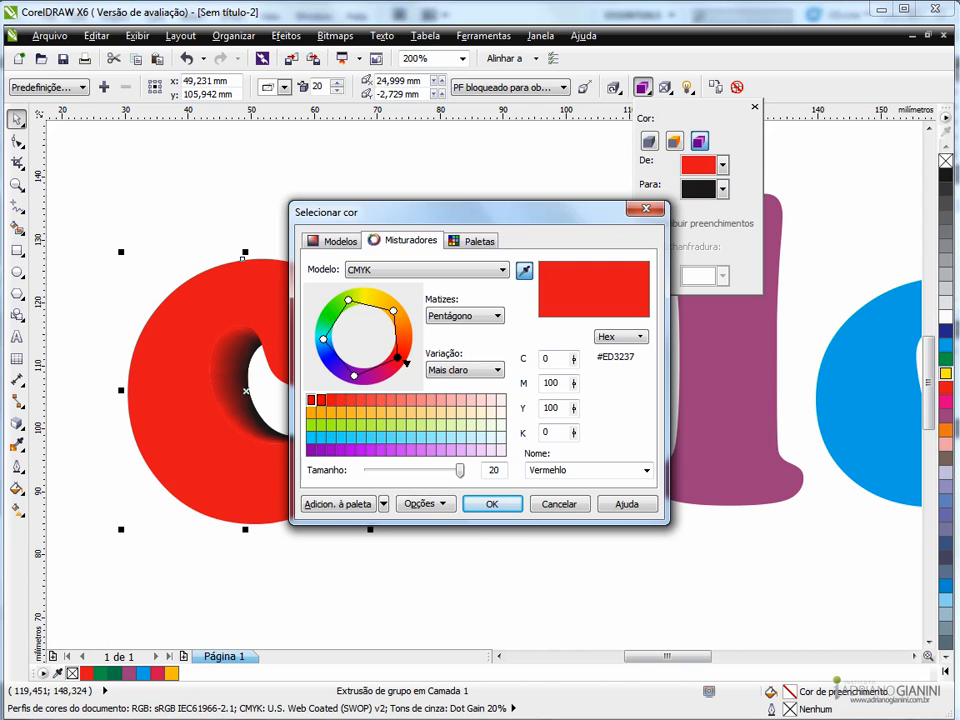
left_click(331, 400)
left_click(499, 503)
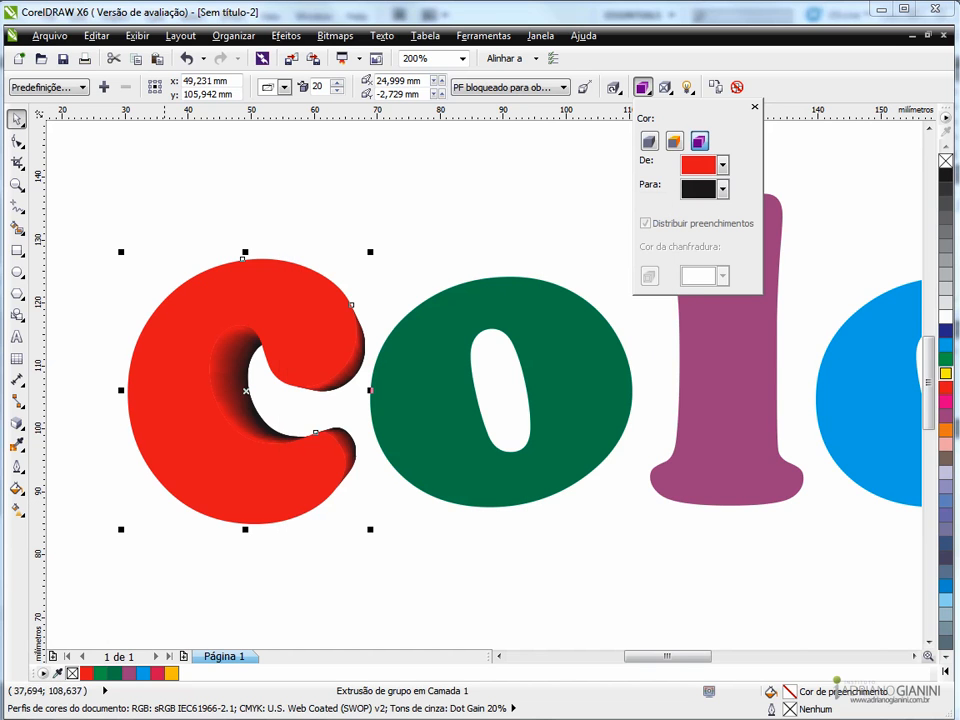
left_click(165, 266)
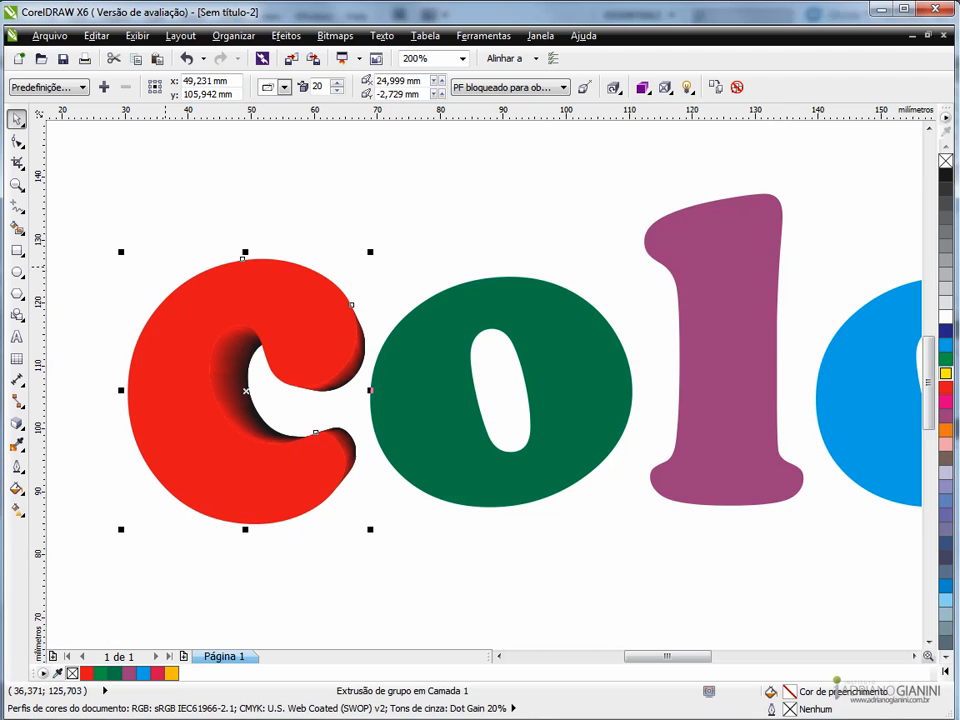
- Examine the shaded extrusion of the red c up close and against the whole word
left_click(154, 292)
scroll(200, 361, "down", 1)
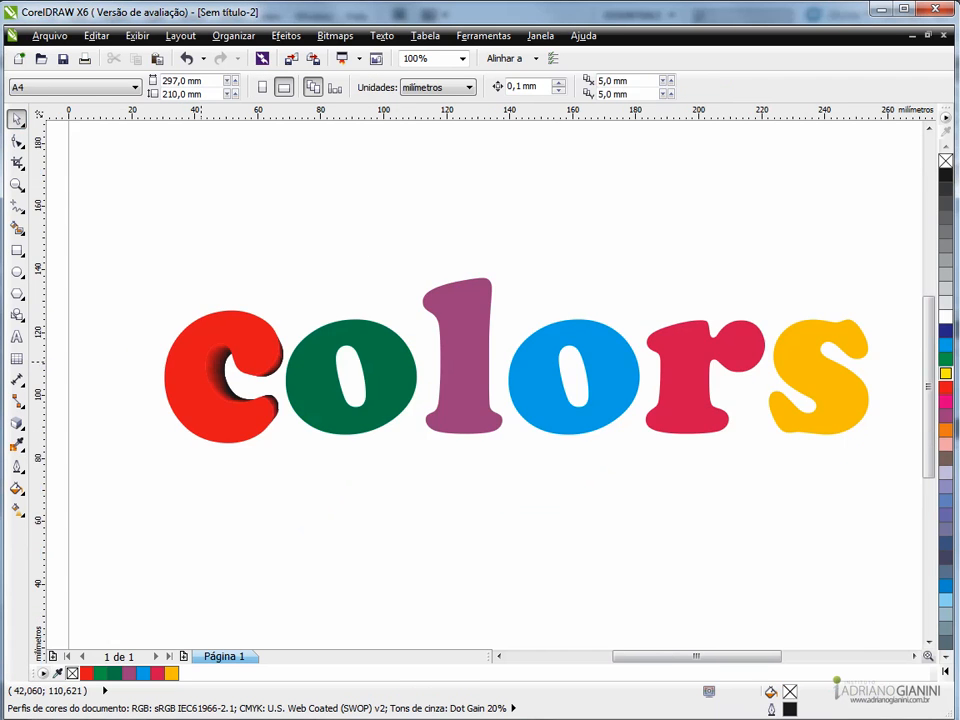
scroll(281, 357, "up", 2)
left_click(280, 355)
scroll(280, 355, "down", 2)
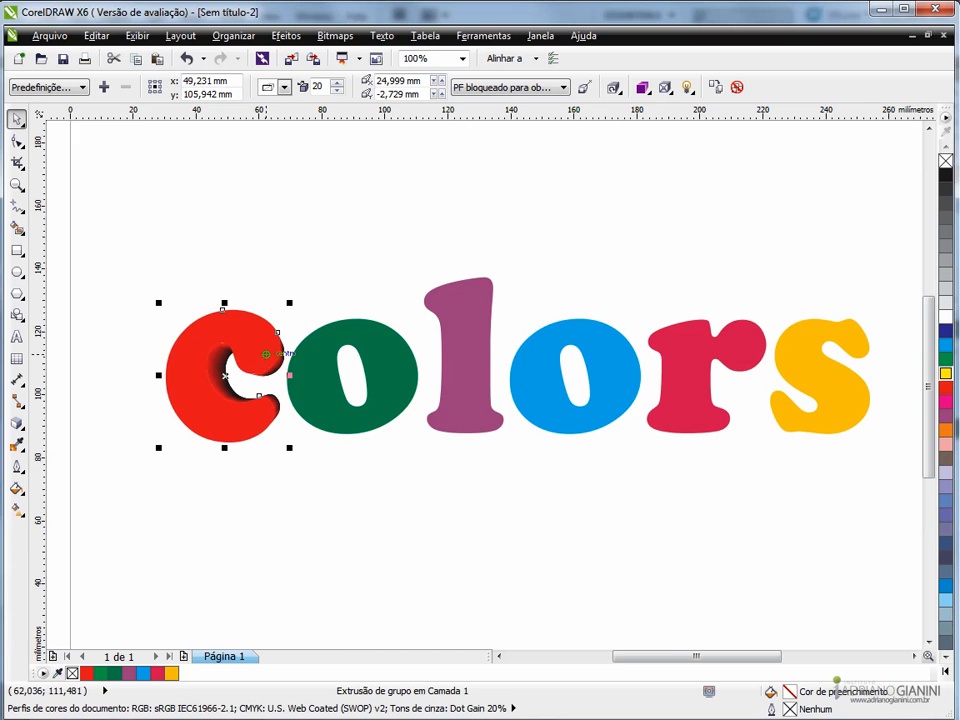
scroll(265, 356, "up", 1)
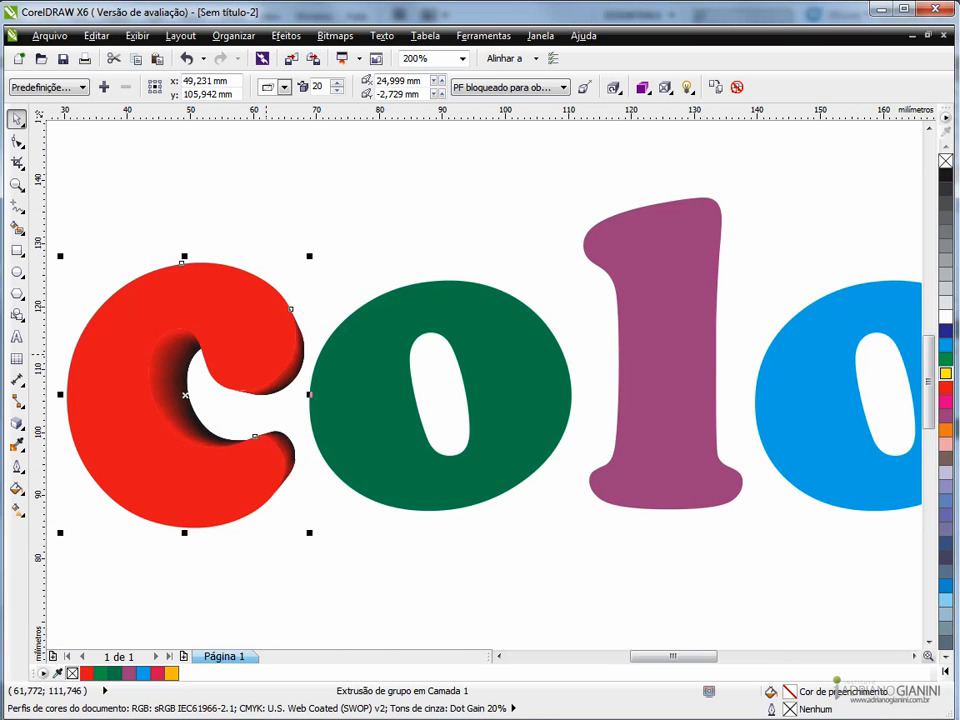
scroll(265, 357, "down", 1)
scroll(222, 350, "up", 1)
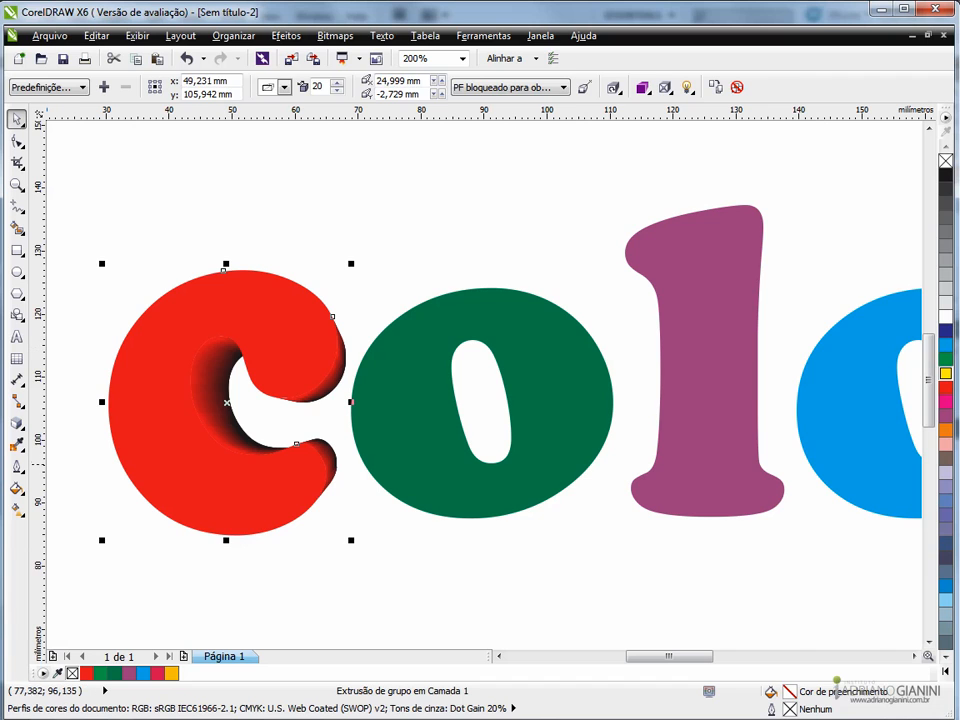
- Scale the first green o to 84.5% and move it left against the opening of the c
left_click(409, 463)
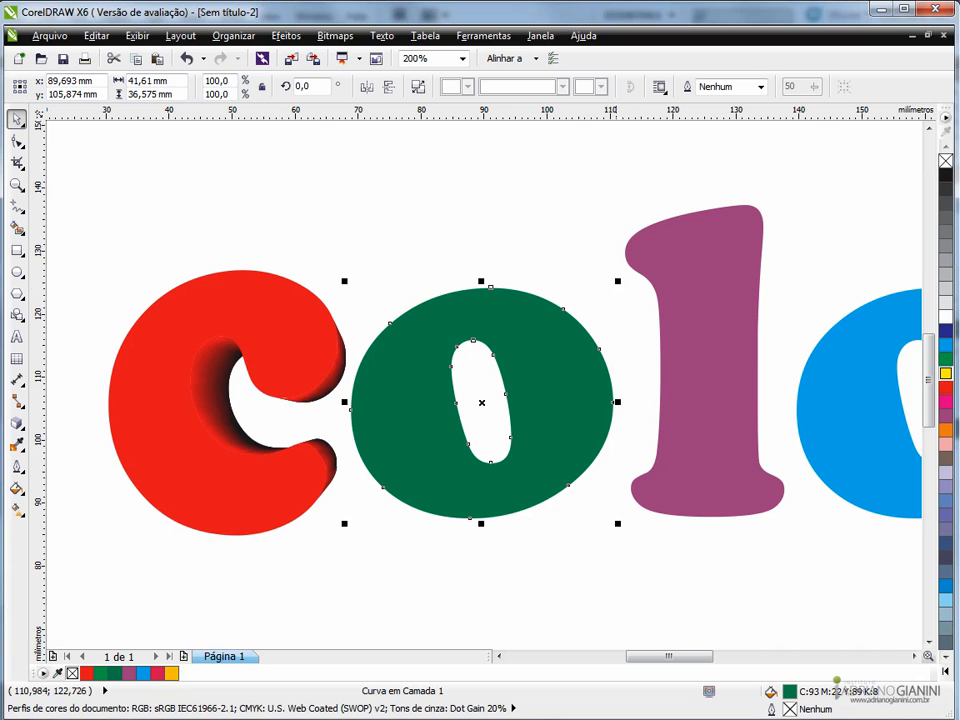
left_click_drag(617, 281, 597, 299)
left_click_drag(534, 392, 491, 397)
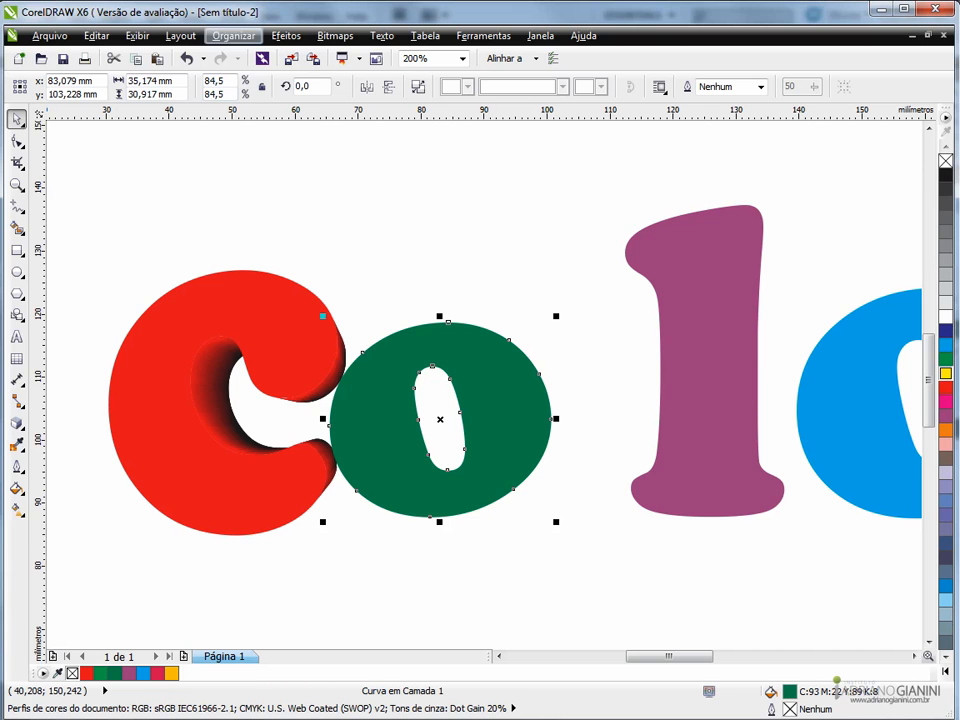
- Add perspective to the green o, stretching its left side taller and narrowing its top slightly, to about 35 mm high
left_click(286, 36)
left_click(340, 251)
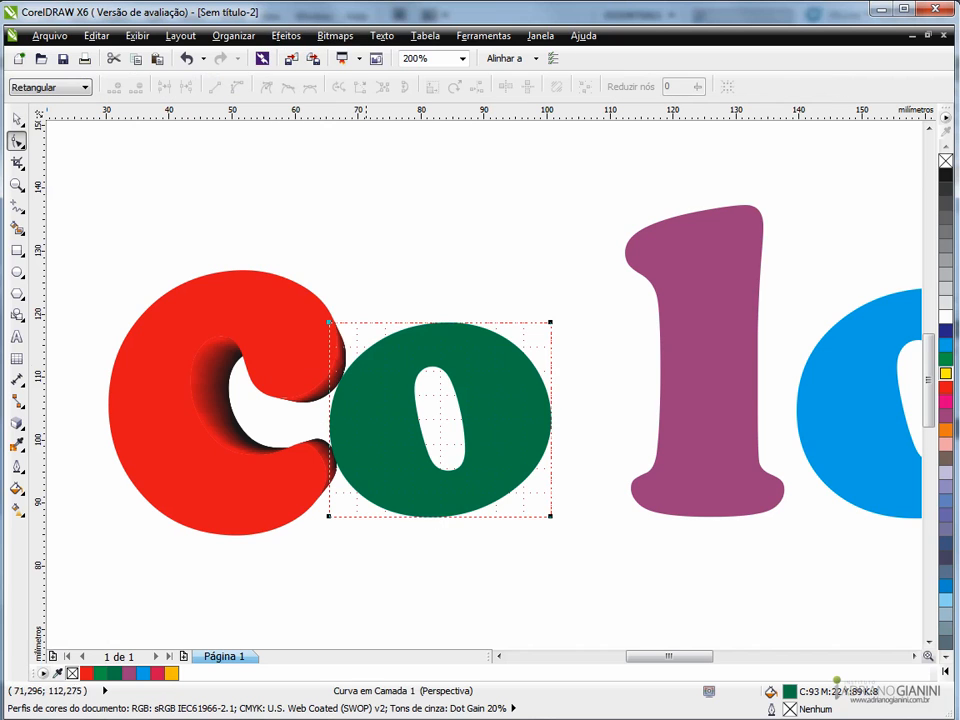
left_click_drag(329, 322, 329, 295)
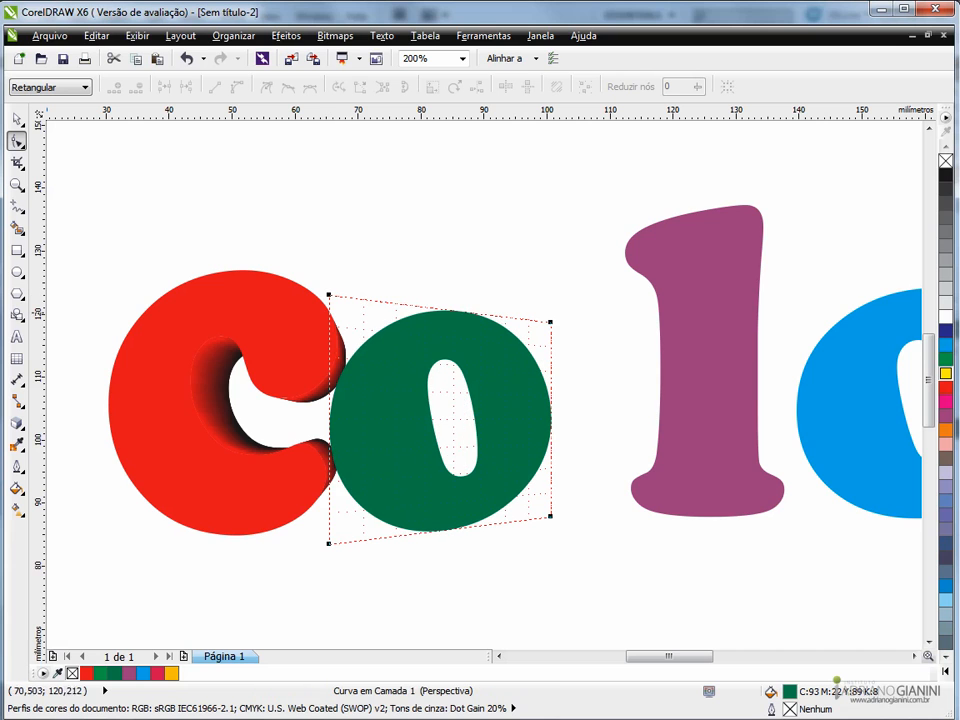
left_click_drag(550, 321, 545, 320)
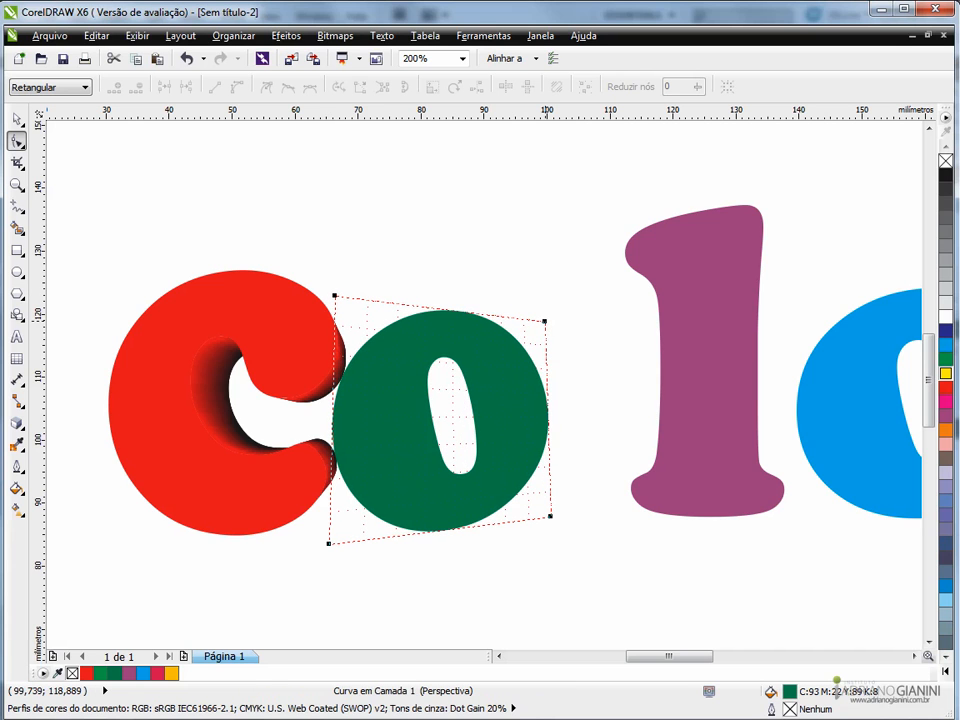
left_click(17, 118)
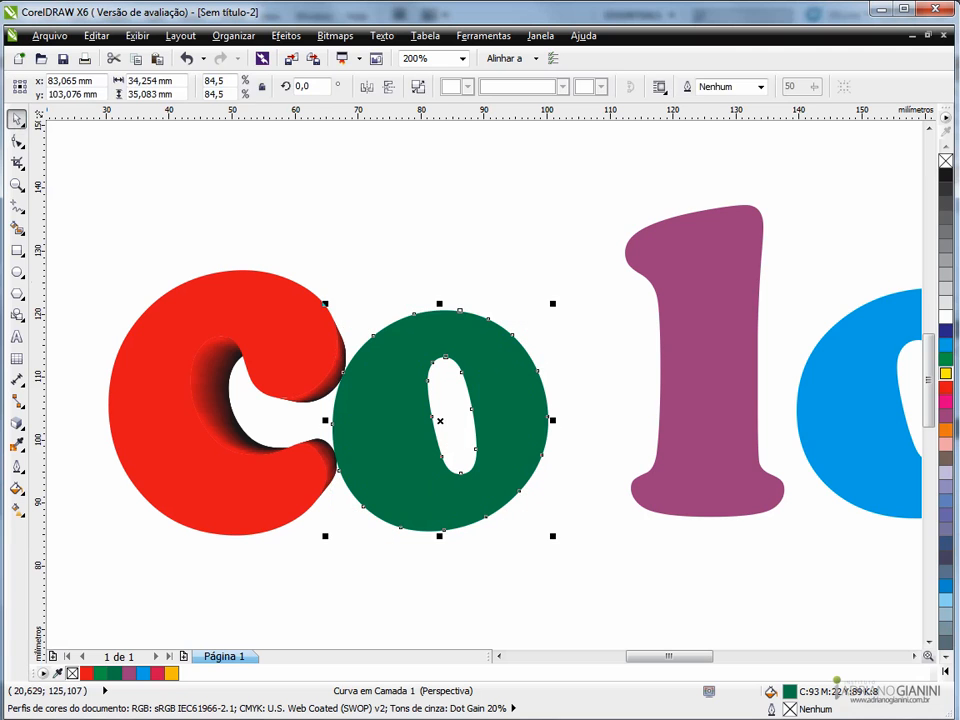
- Extrude the green o towards a vanishing point about 20.6 mm to its left and 10.8 mm down, over the c
left_click(17, 422)
left_click_drag(440, 420, 310, 488)
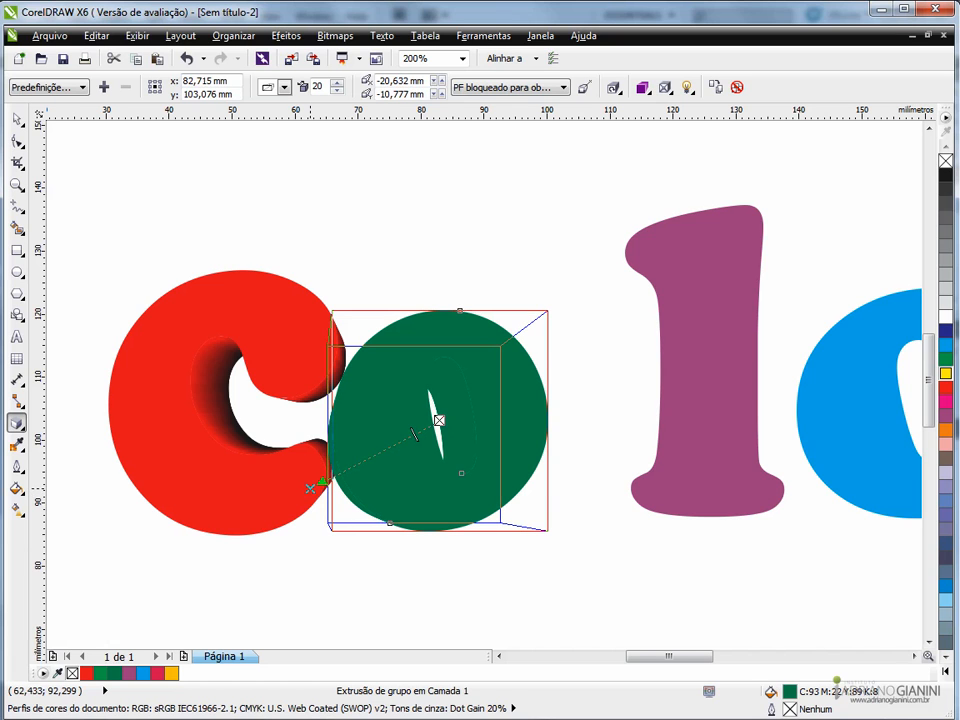
left_click(16, 118)
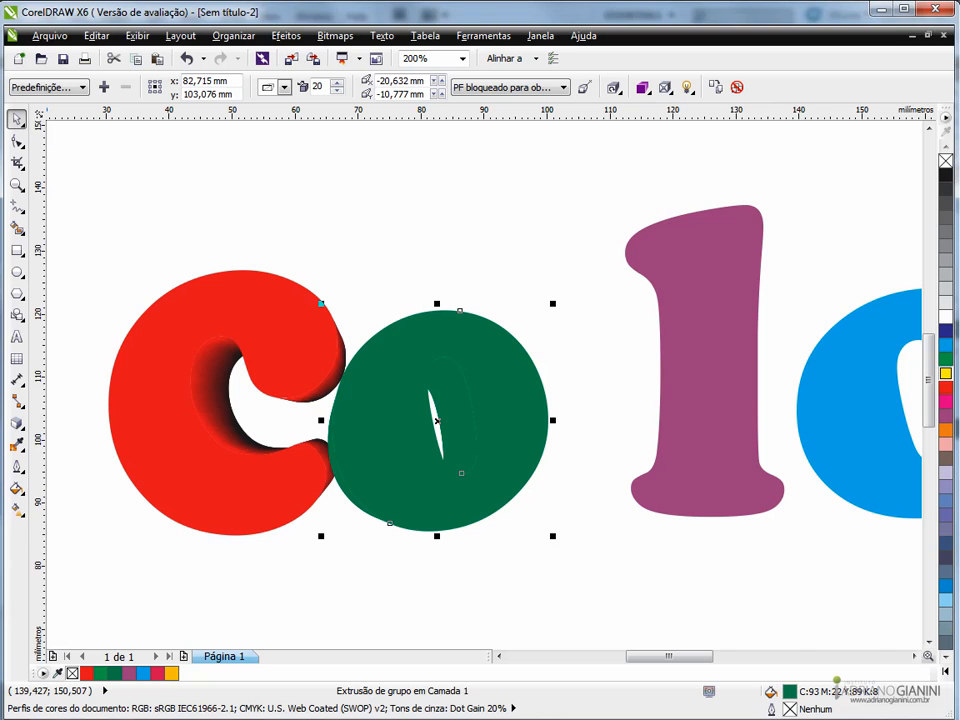
- Apply colour shading from a lighter mixer tint of green to black to the green o's extrusion
left_click(642, 87)
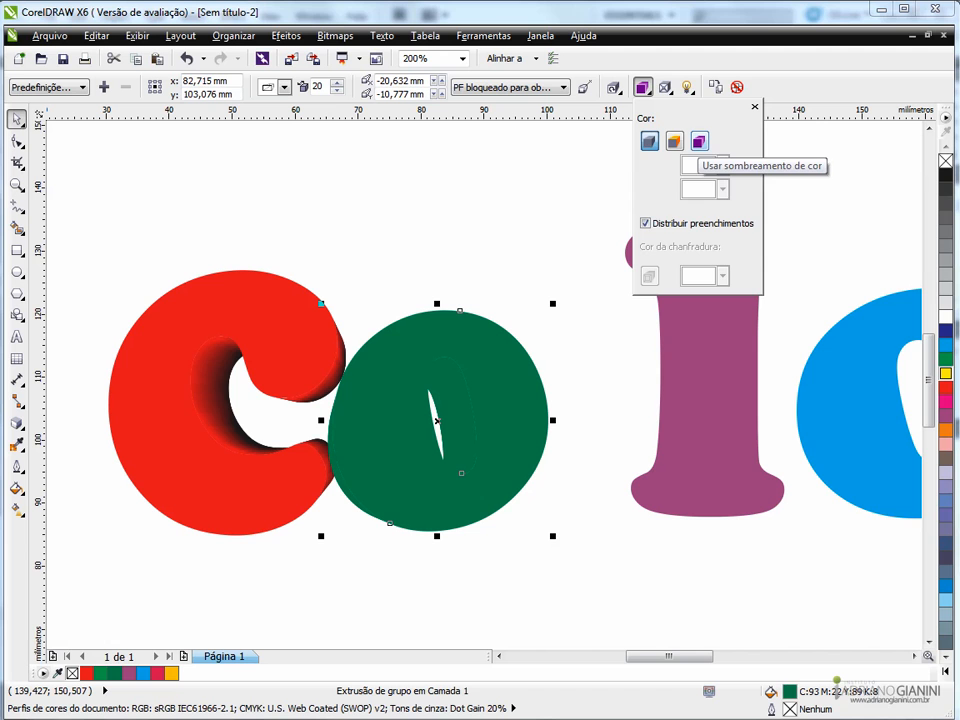
left_click(699, 142)
left_click(722, 165)
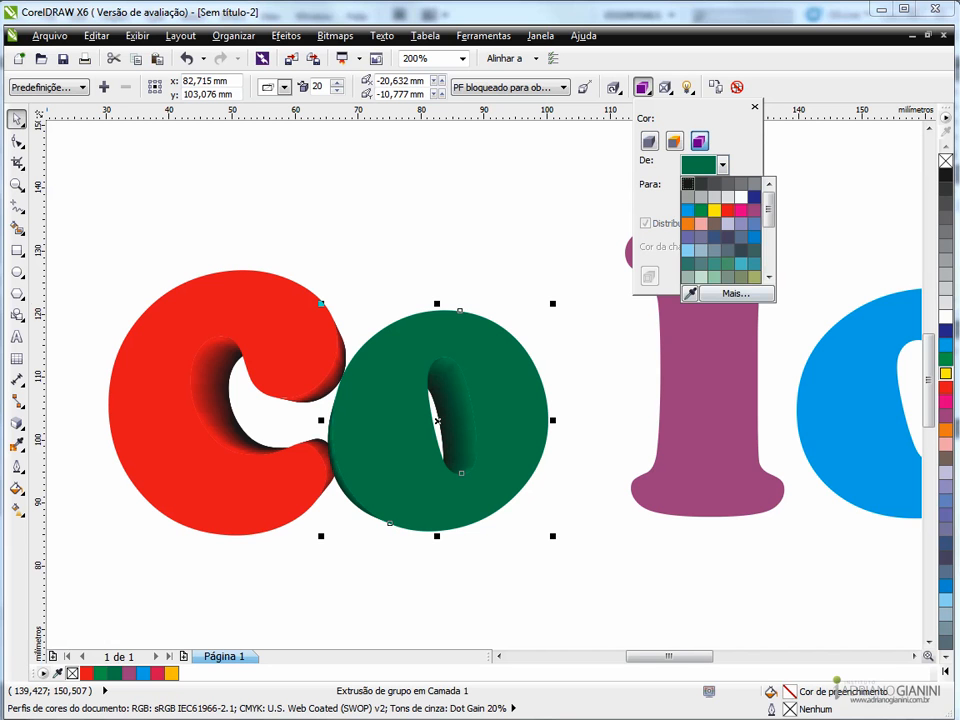
left_click(739, 293)
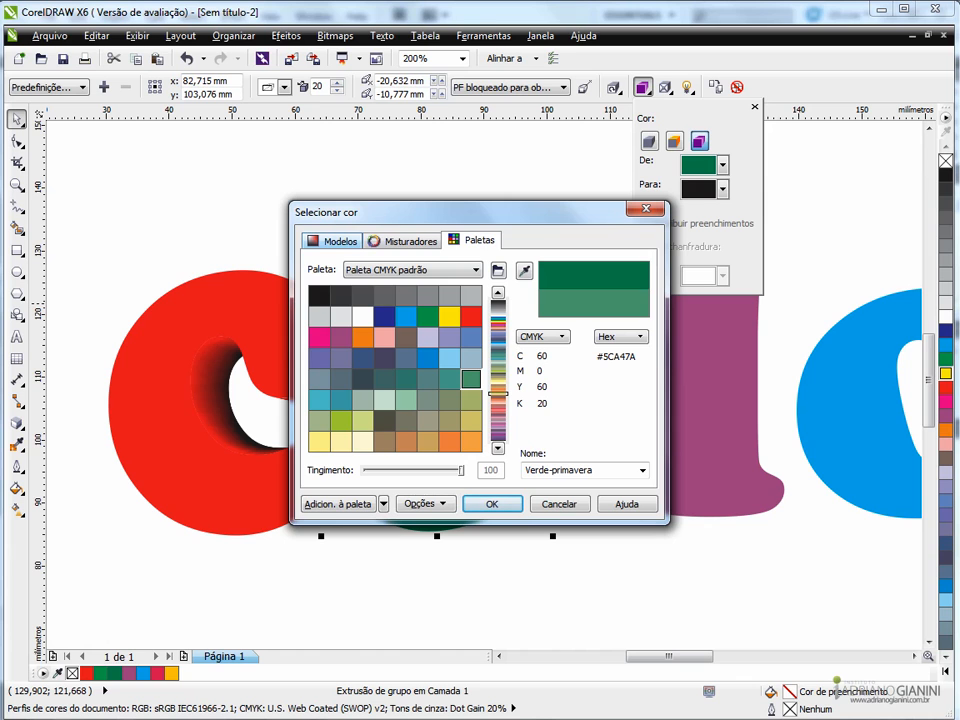
left_click(401, 240)
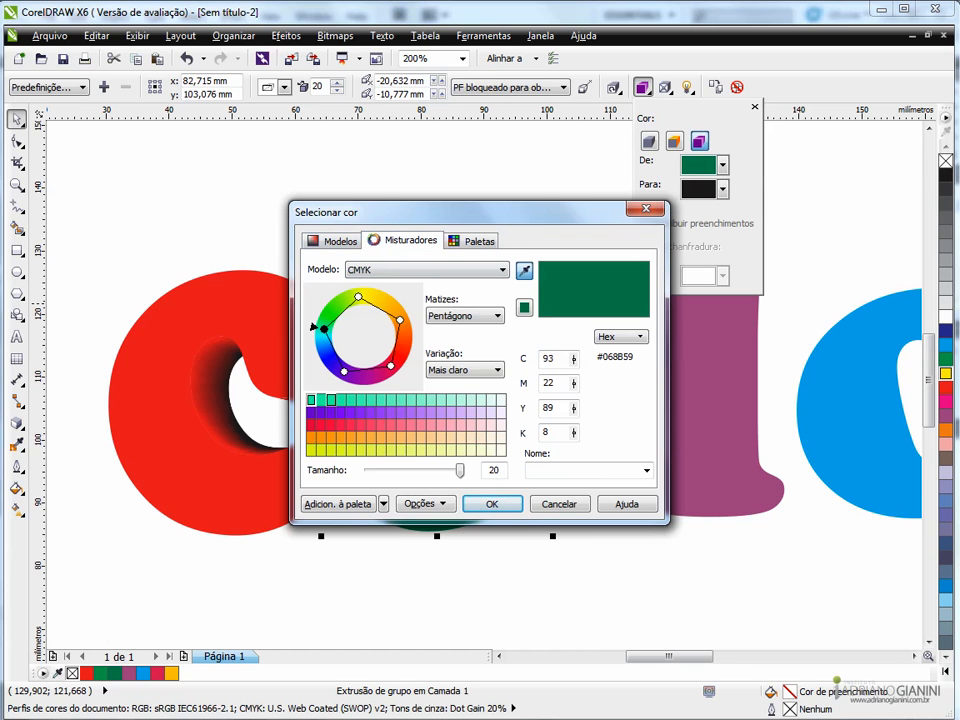
left_click(331, 400)
left_click(493, 504)
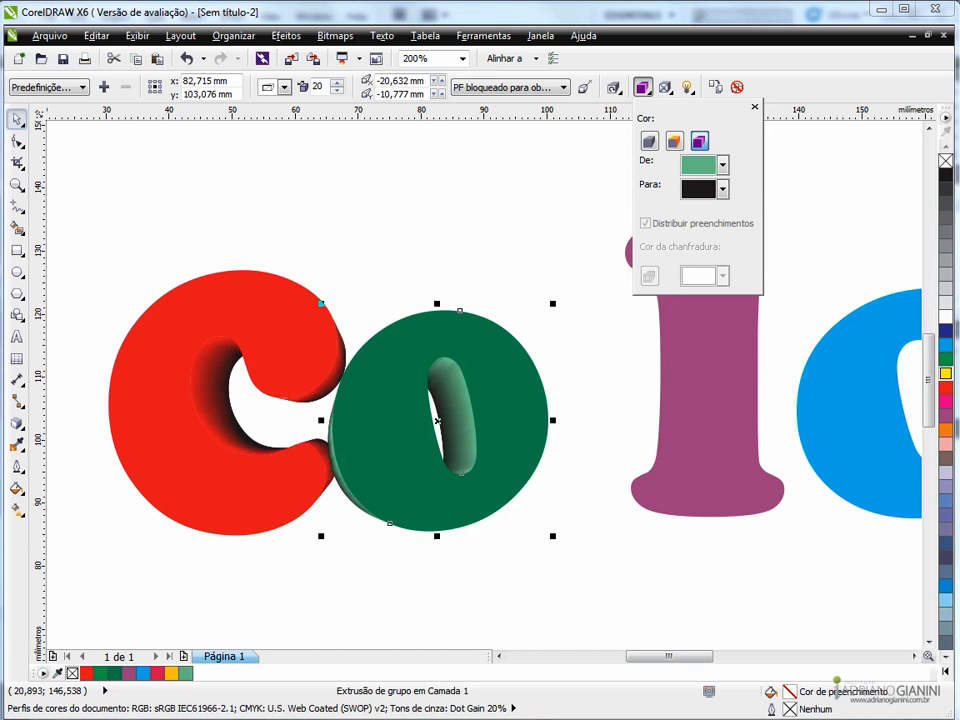
- Scale the extruded green o down slightly from its upper-right corner, keeping it against the c, and deselect it
left_click(438, 420)
scroll(438, 420, "down", 1)
scroll(590, 350, "up", 1)
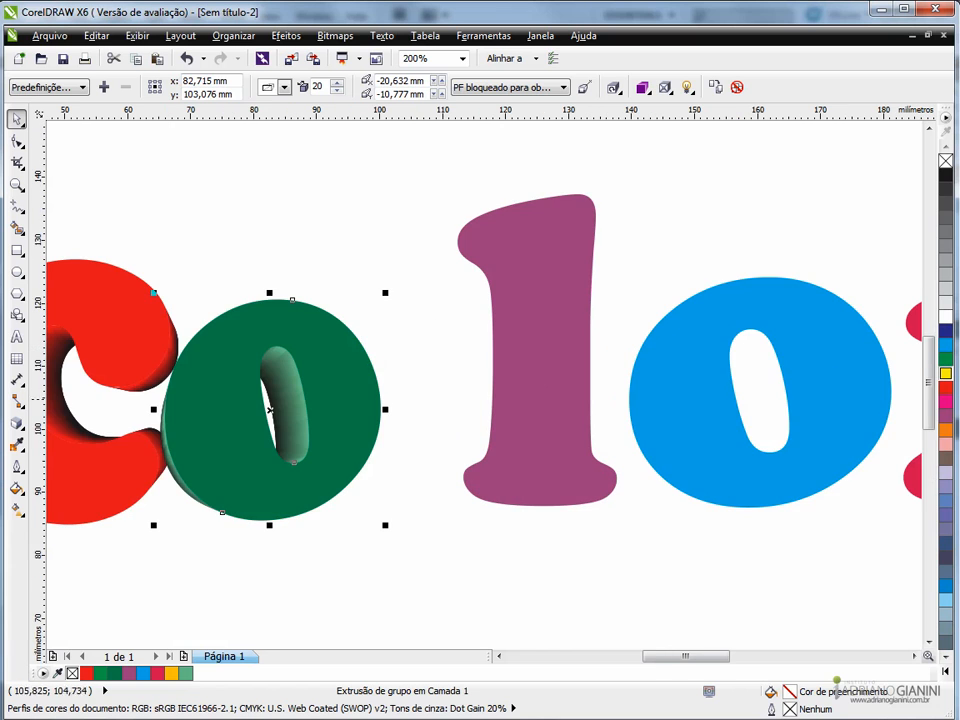
left_click_drag(389, 290, 333, 353)
left_click(398, 335)
scroll(420, 326, "down", 1)
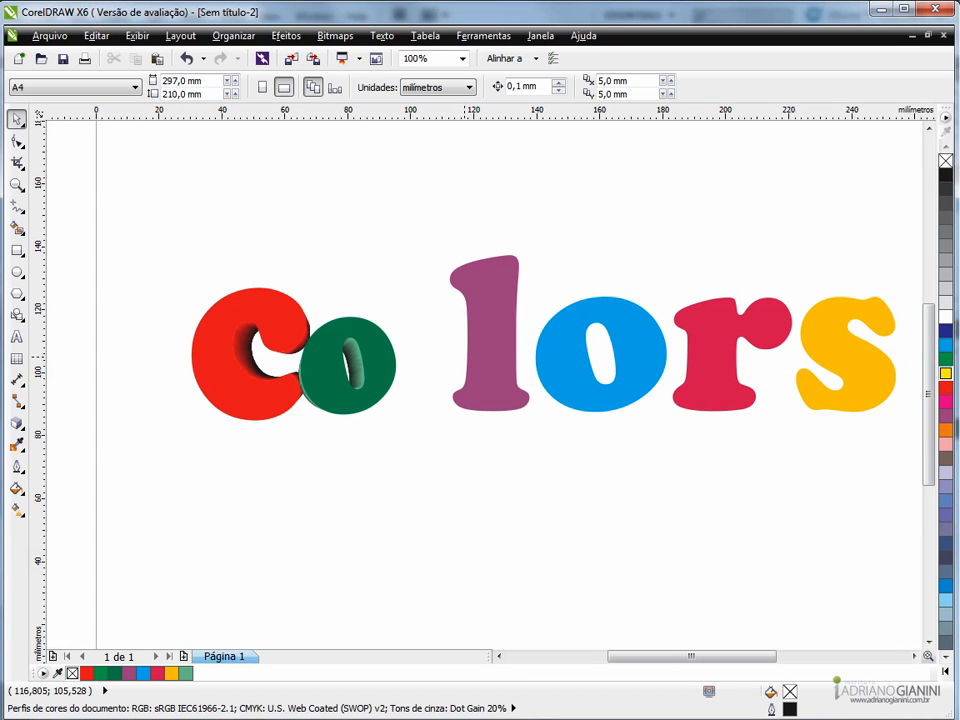
- Examine the finished lettering up close, checking the shaded extrusions of the green o and the blue o and how the letters overlap
scroll(510, 240, "up", 1)
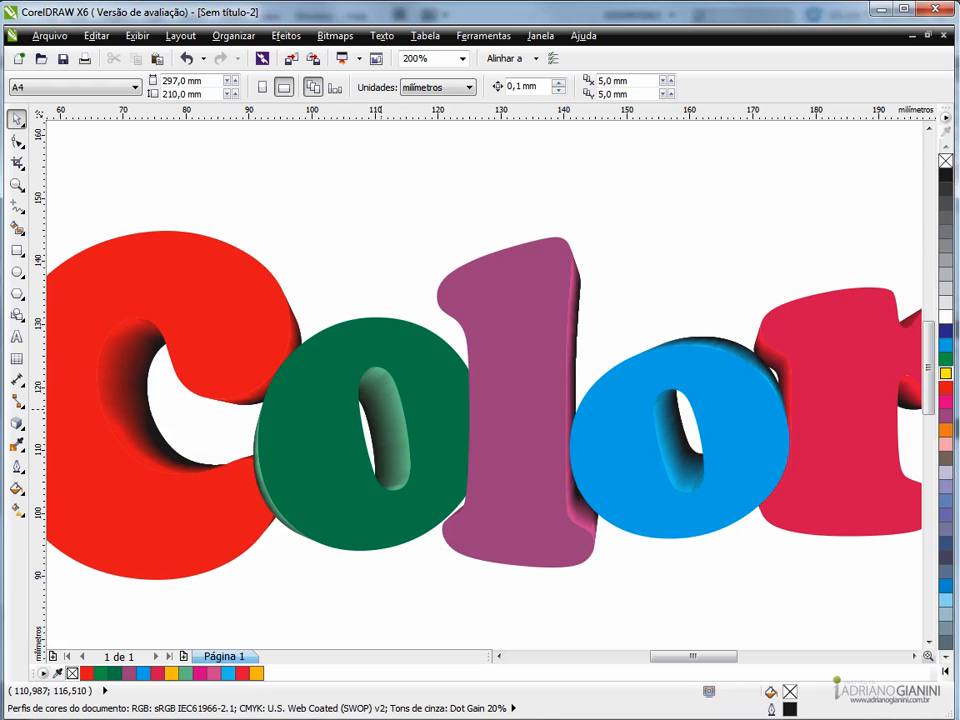
left_click(369, 429)
scroll(369, 429, "down", 1)
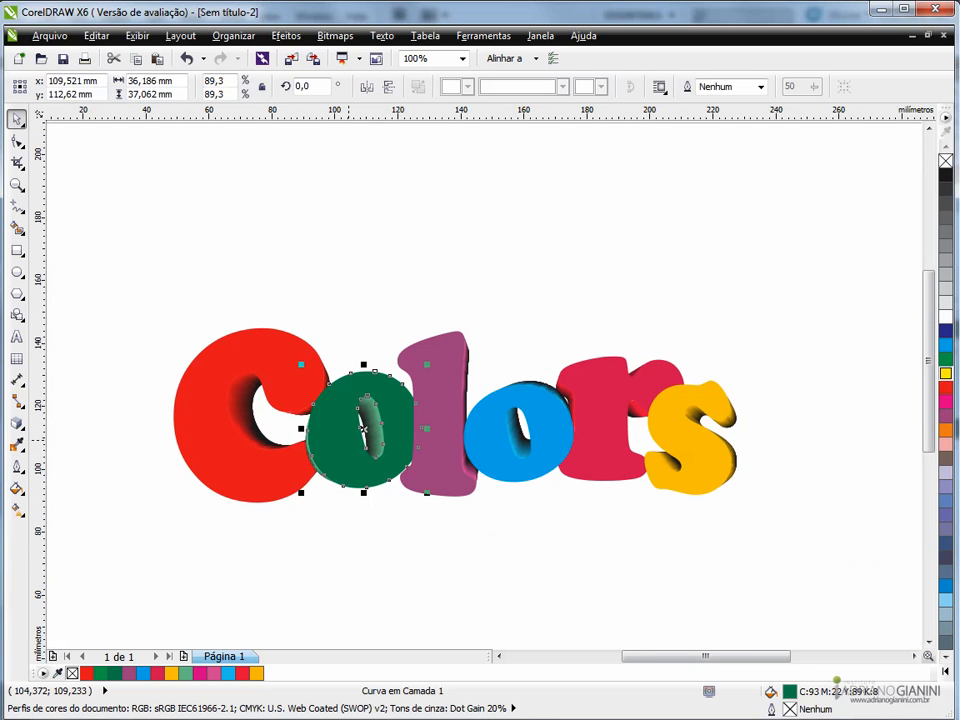
scroll(364, 429, "up", 1)
key("Escape")
scroll(429, 508, "down", 1)
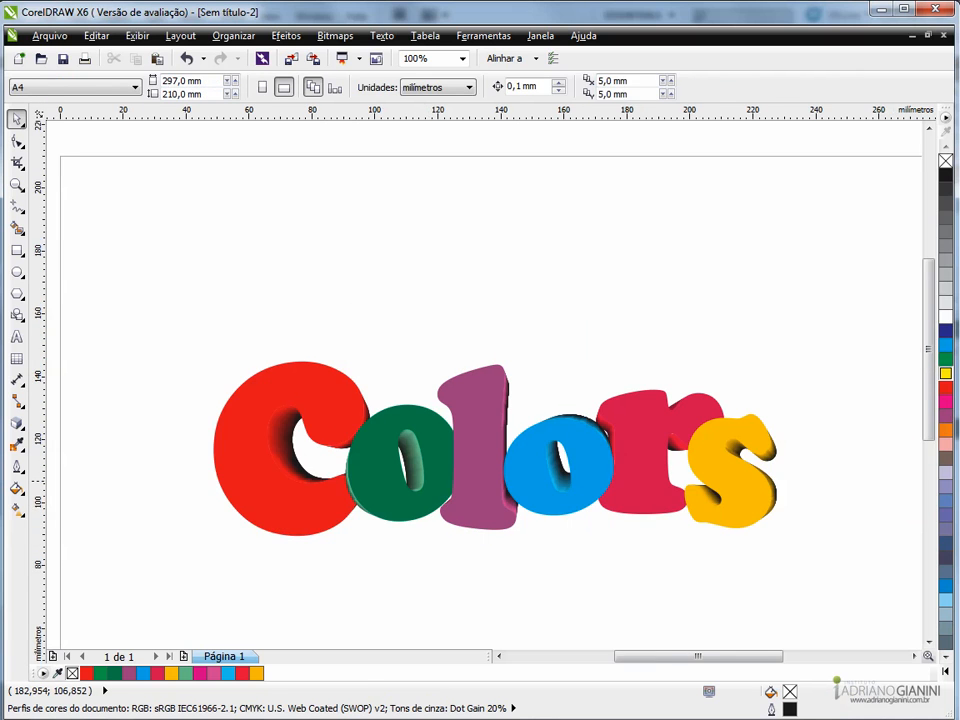
scroll(637, 484, "up", 1)
left_click(574, 474)
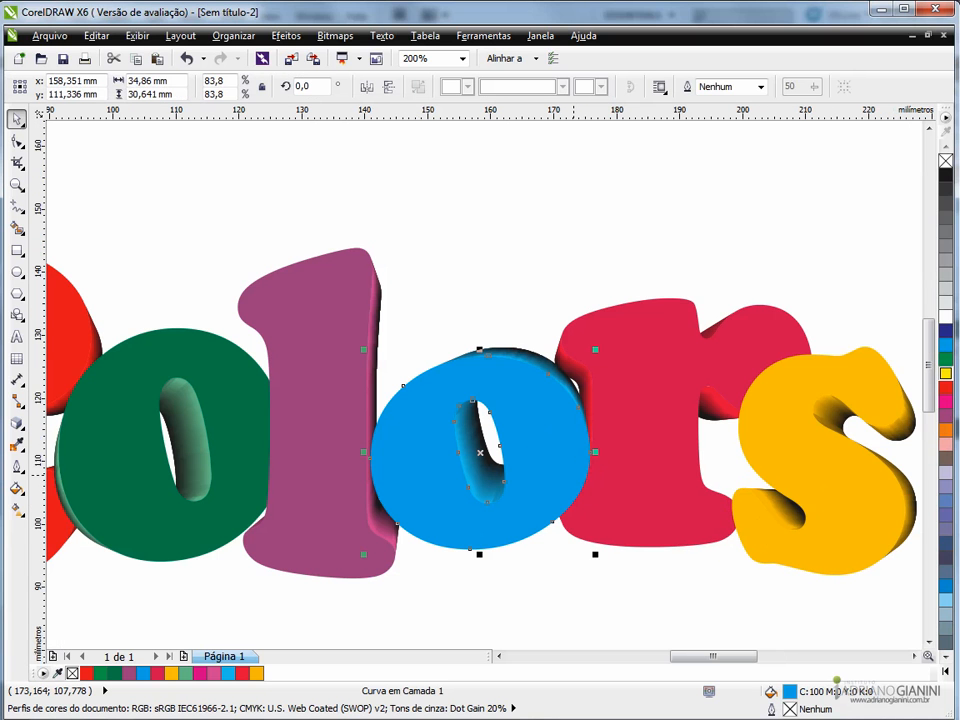
scroll(630, 425, "down", 1)
key("Escape")
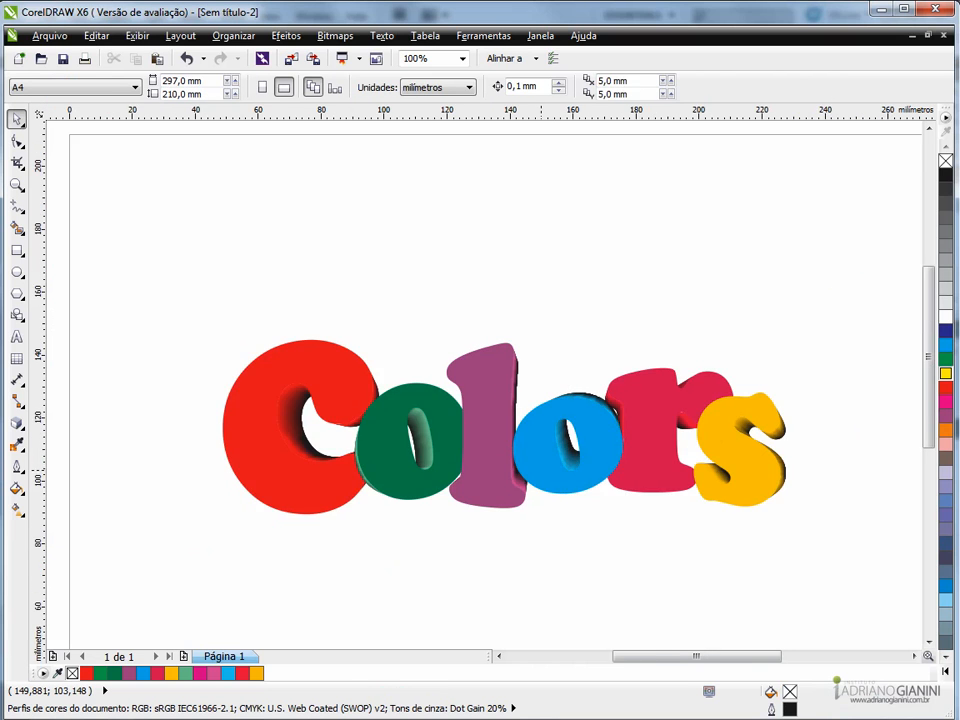
scroll(542, 469, "up", 1)
scroll(416, 403, "down", 1)
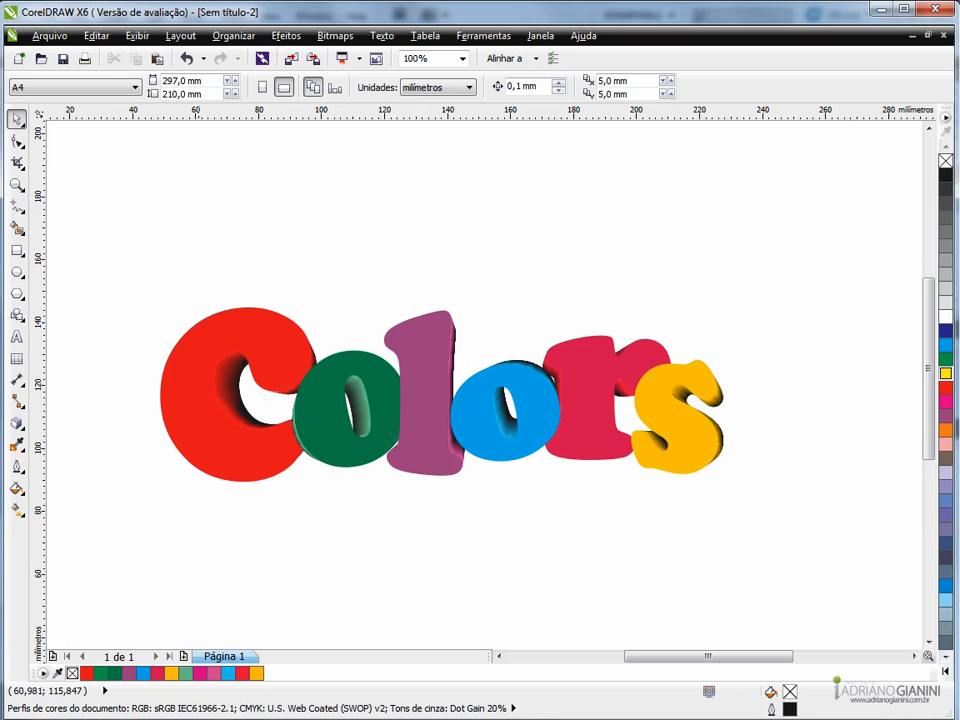
- Place a copy of the red C's face above the word, centred at about x 107.6 mm, y 172.5 mm
left_click(197, 406)
left_click_drag(197, 406, 310, 240)
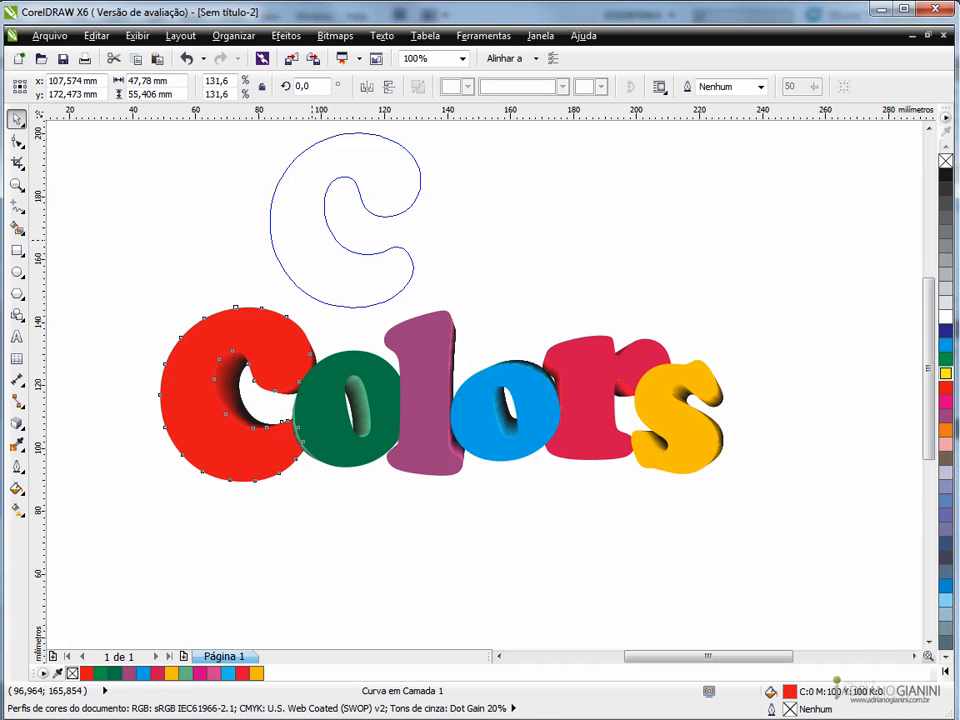
left_click_drag(310, 240, 310, 240)
right_click(310, 240)
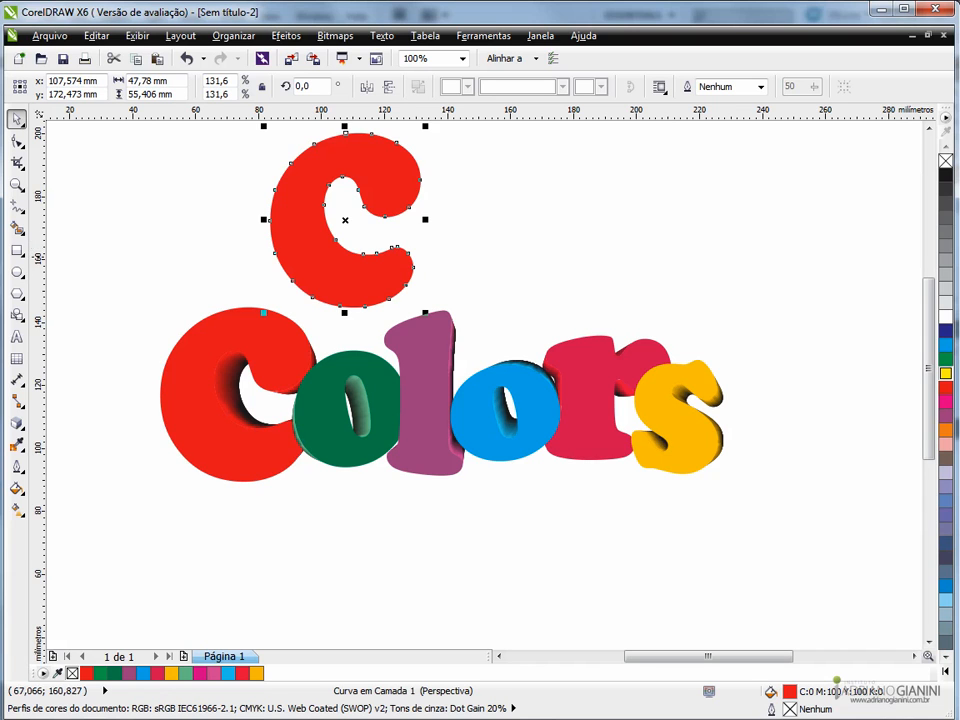
key("Escape")
scroll(296, 247, "down", 1)
scroll(318, 215, "up", 1)
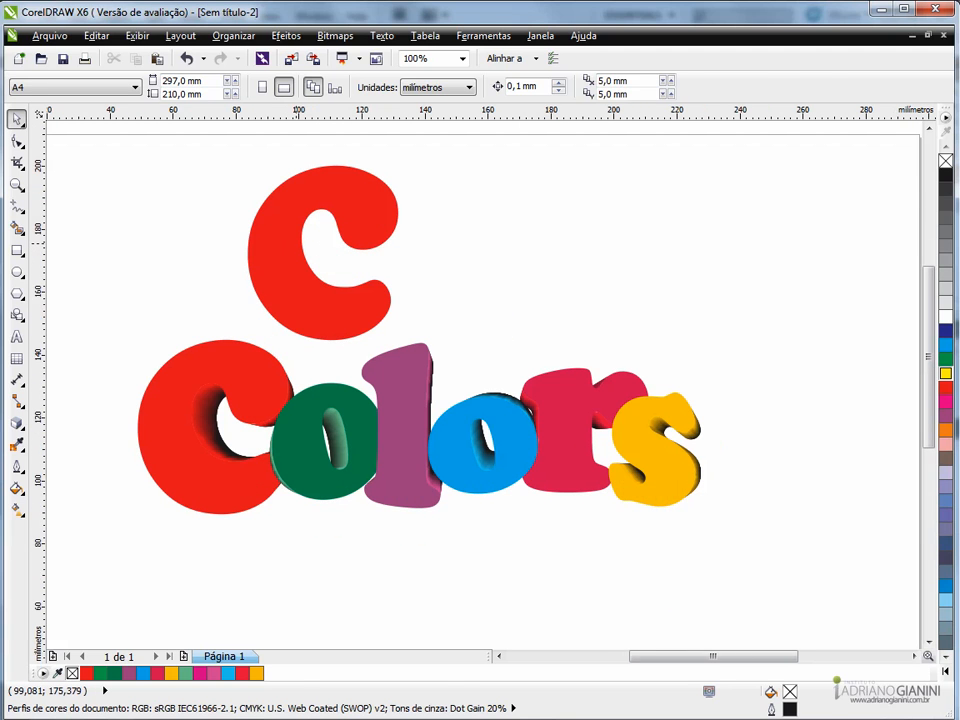
- Duplicate the loose red C to its right, centred at about x 160.6 mm, y 174.6 mm
left_click(296, 243)
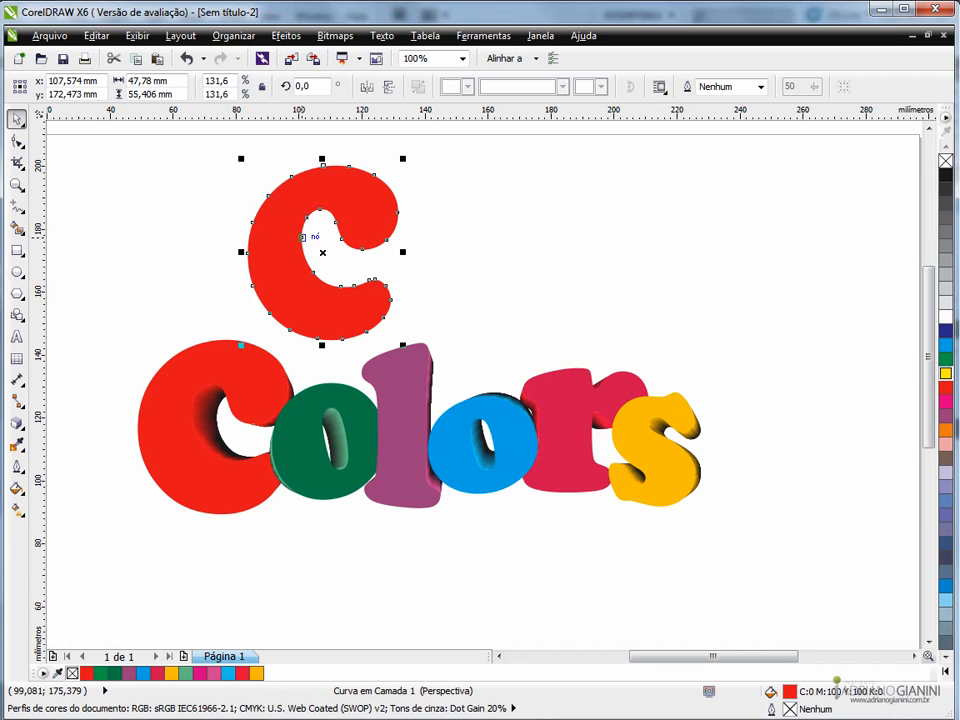
left_click_drag(297, 243, 452, 249)
right_click(480, 234)
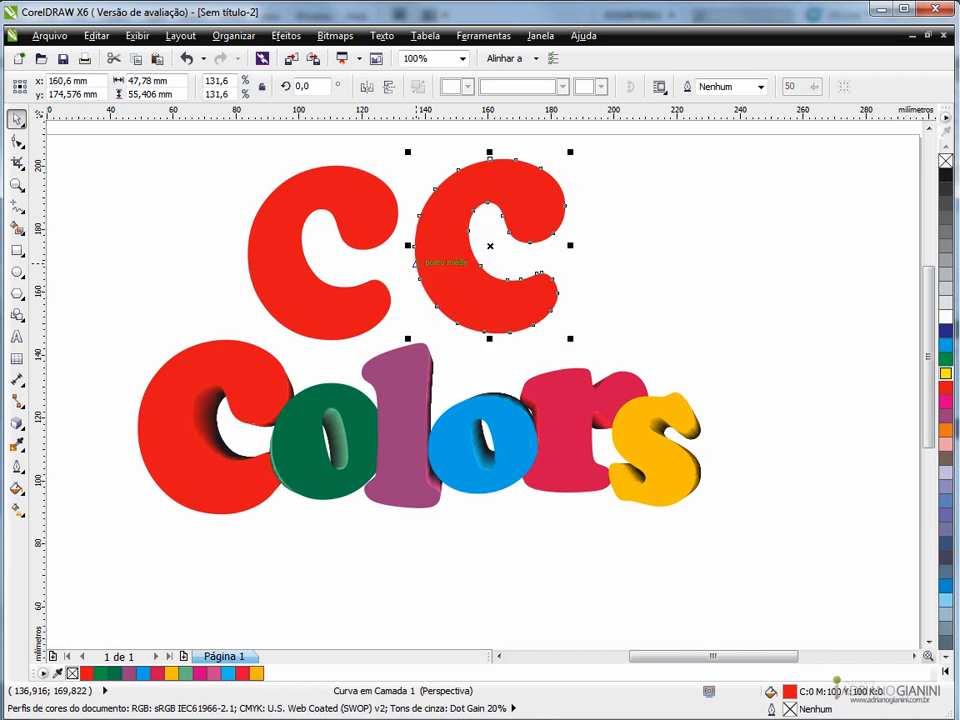
- Duplicate the left loose C about 1.2 mm right and 2.1 mm down over itself, and fill the duplicate white
scroll(414, 243, "up", 1)
left_click(202, 345)
scroll(208, 345, "down", 1)
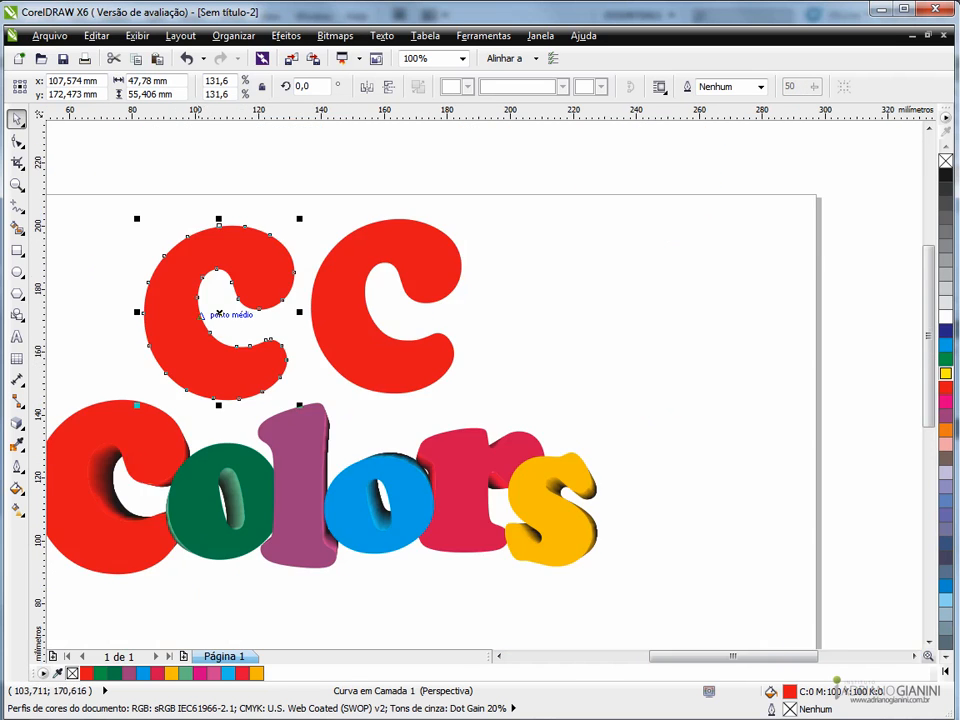
scroll(183, 276, "up", 1)
key("ctrl+q")
left_click_drag(178, 288, 186, 301)
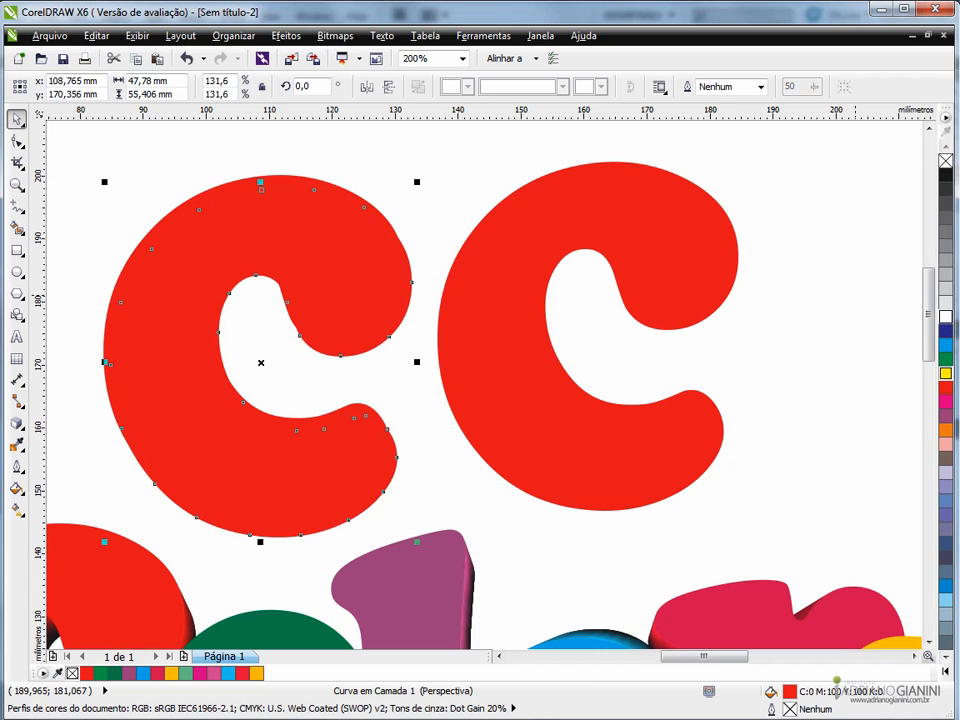
left_click(946, 317)
- Nudge the white C 0.6 mm up and 0.4 mm right, leaving thin red crescents on the upper-left edges of the C beneath
key("Up")
key("Up")
key("Up")
key("Right")
key("Right")
key("Right")
key("Up")
key("Up")
key("Right")
key("Up")
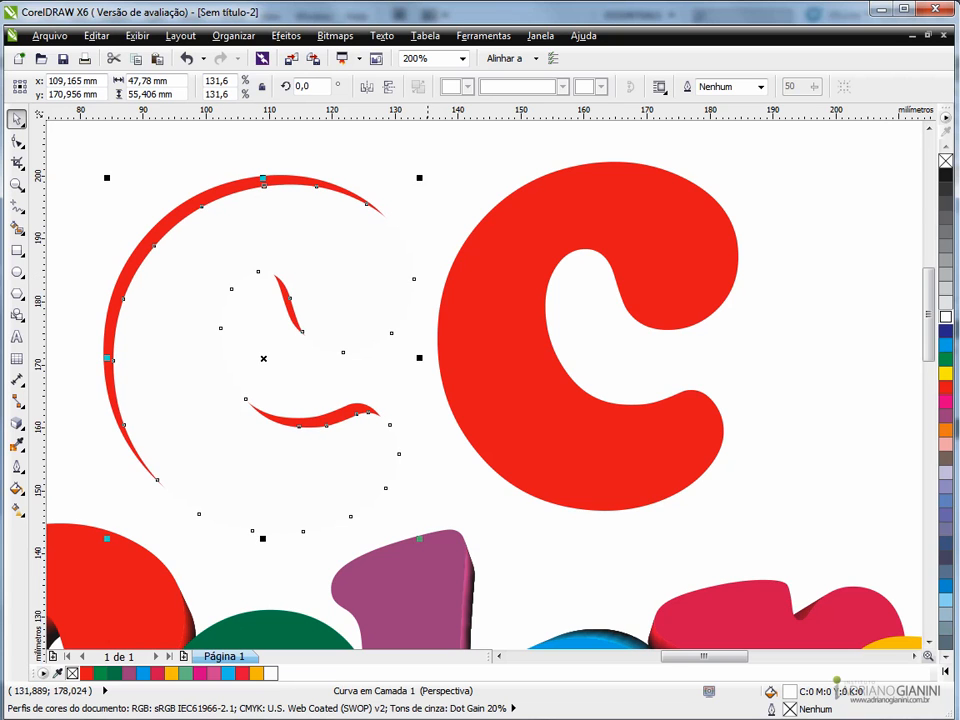
- Duplicate the right loose C about 1.7 mm right and 1.2 mm down over itself, and fill the duplicate white
left_click(506, 321)
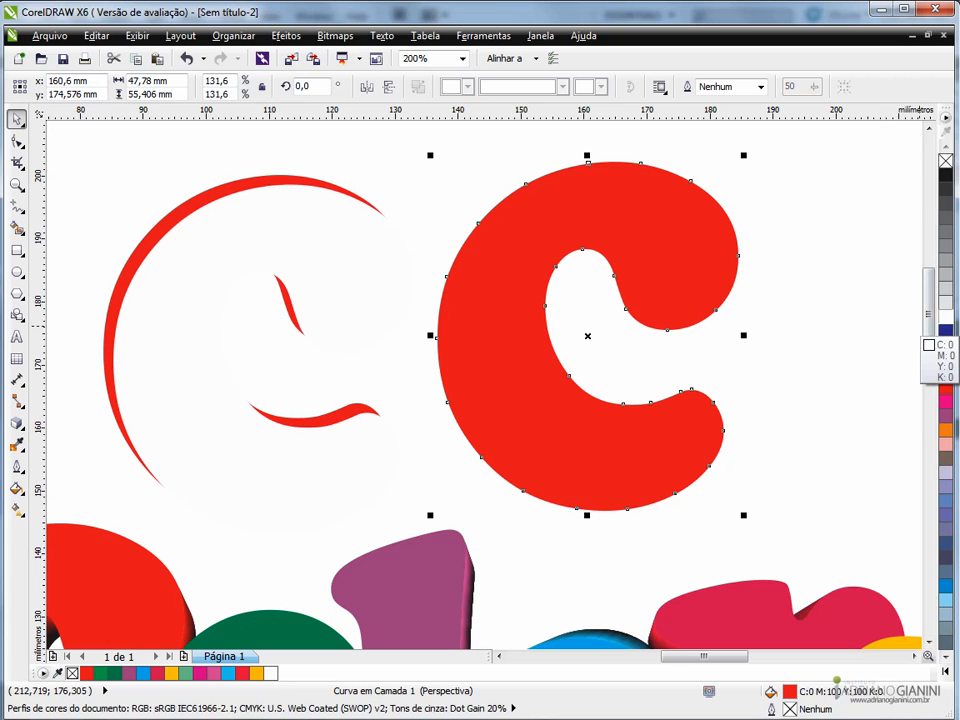
left_click_drag(671, 253, 682, 260)
right_click(682, 260)
left_click(945, 317)
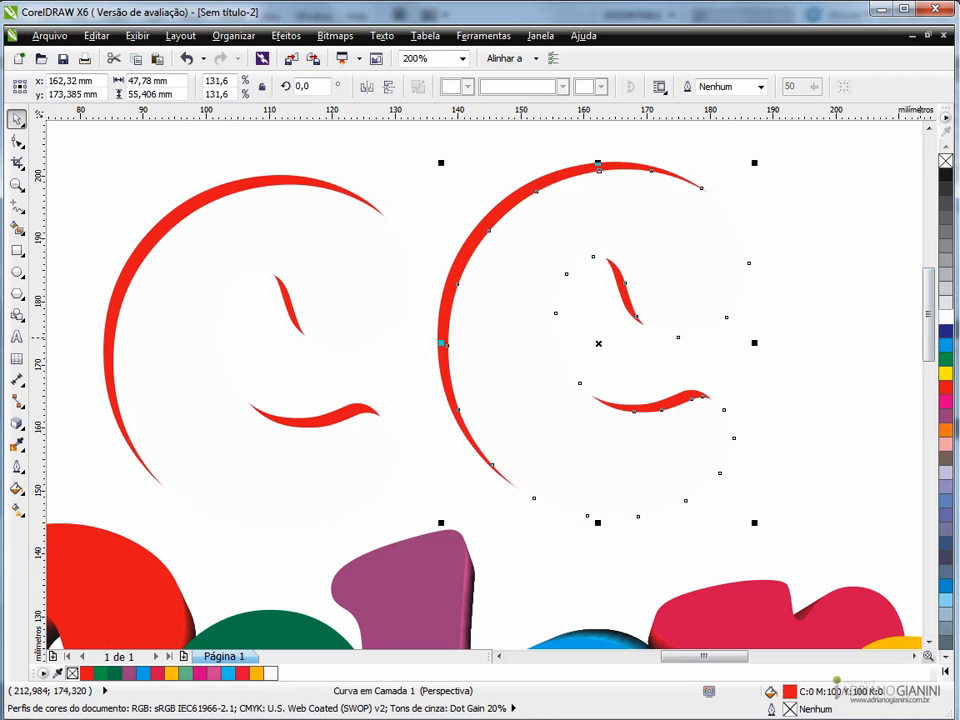
- Nudge the right white C left and up to x 159.22 mm, y 174.785 mm, leaving red crescents on the right-hand edges, and deselect it
key("Left")
key("Left")
key("Left")
key("Left")
key("Left")
key("Left")
key("Left")
key("Left")
key("Left")
key("Left")
key("Left")
key("Left")
key("Left")
key("Left")
key("Left")
key("Left")
key("Left")
key("Left")
key("Left")
key("Left")
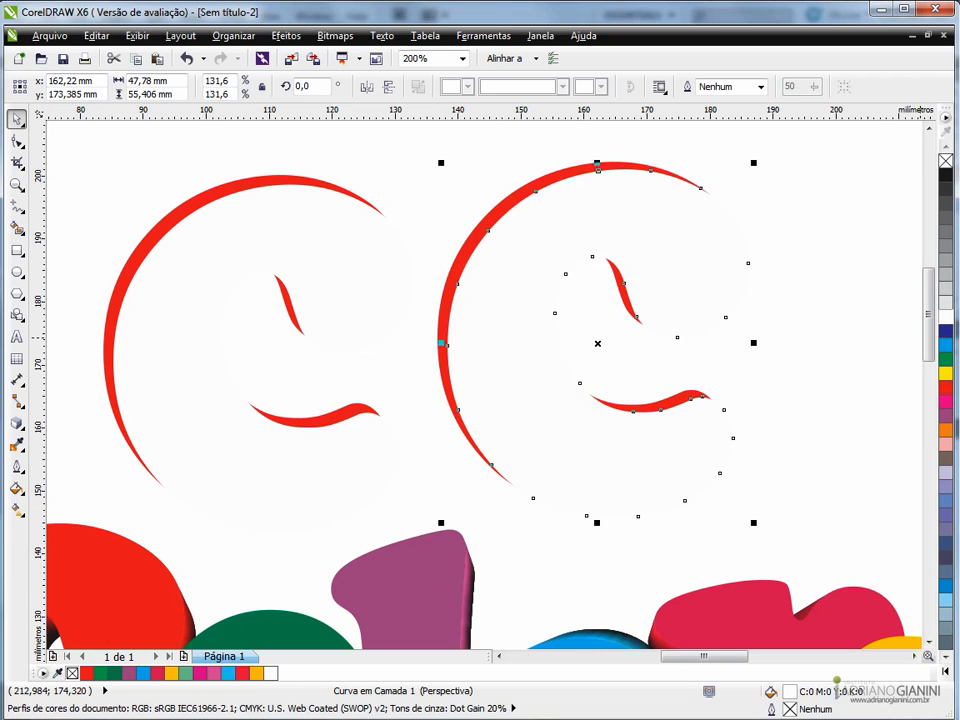
key("Left")
key("Left")
key("Left")
key("Left")
key("Up")
key("Up")
key("Up")
key("Up")
key("Up")
key("Up")
key("Up")
key("Up")
key("Up")
key("Up")
key("Up")
key("Up")
key("Up")
key("Up")
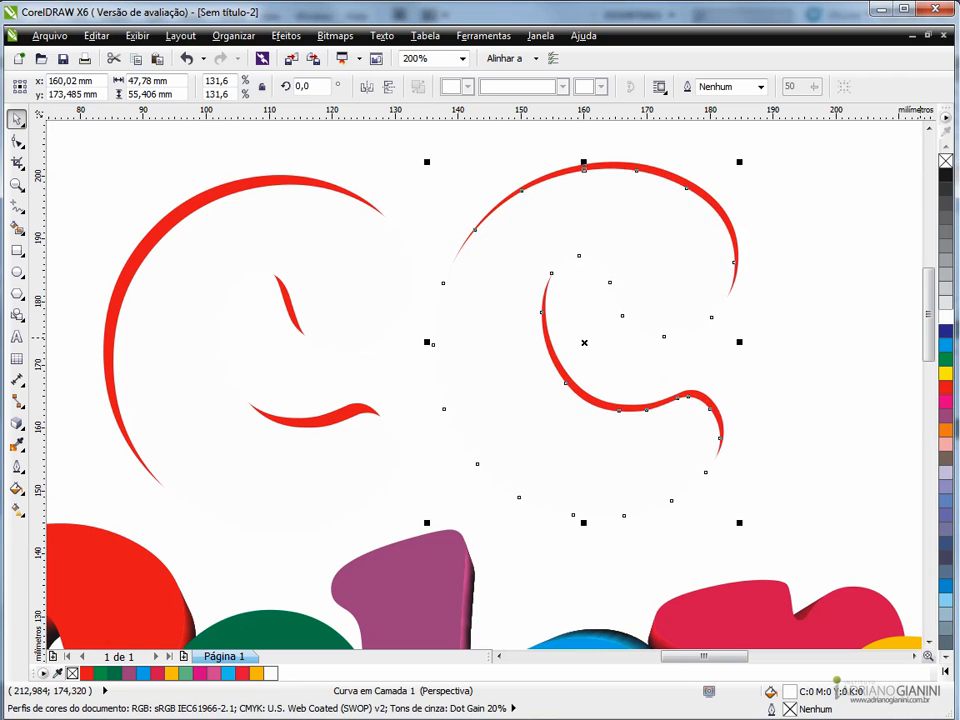
key("Left")
key("Left")
key("Left")
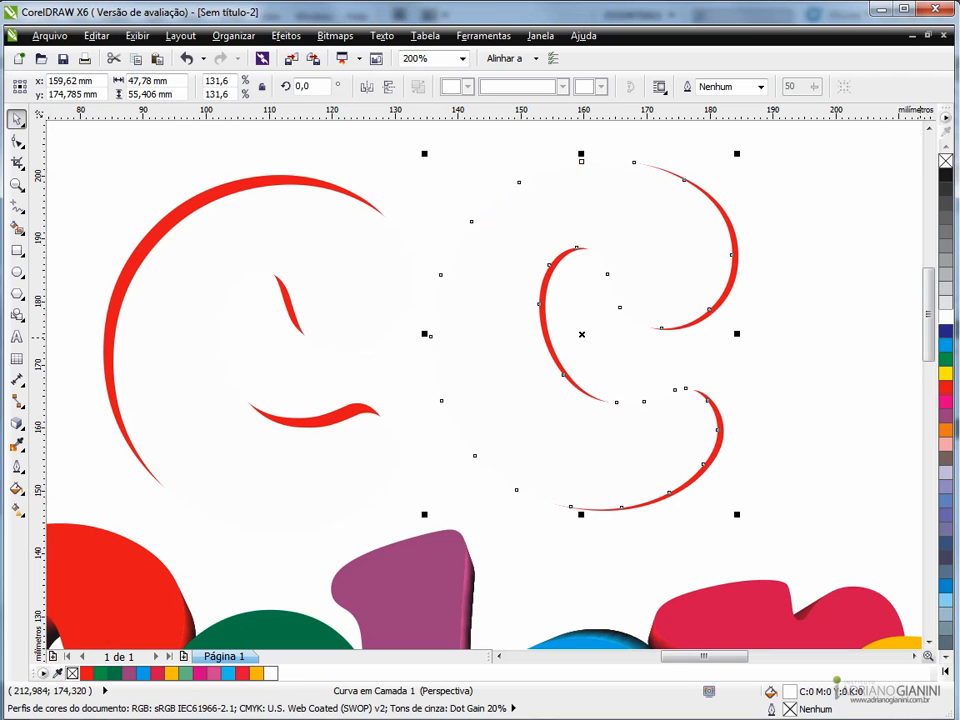
key("Left")
key("Left")
key("Left")
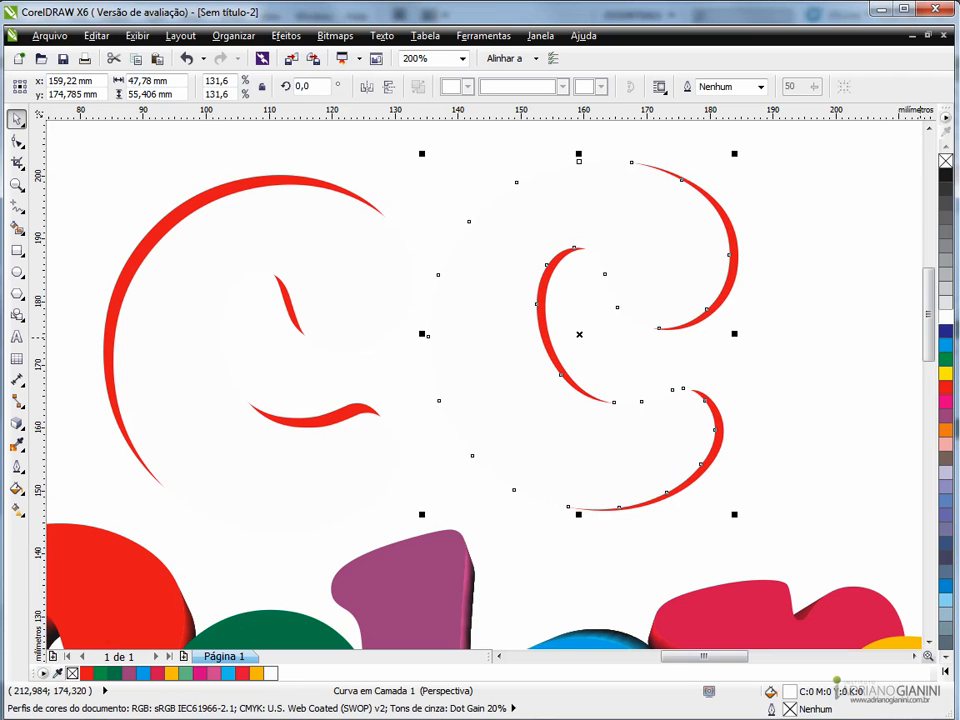
left_click(418, 170)
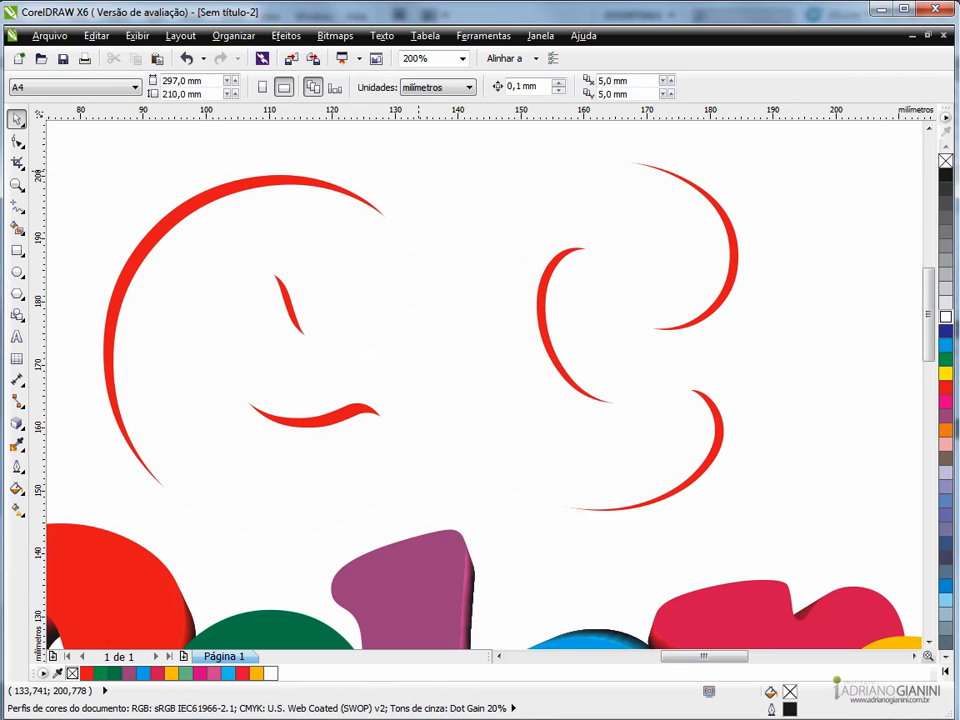
- Trim the left red C with its white duplicate and delete the white shape, keeping only the red crescents
scroll(418, 170, "down", 1)
scroll(418, 170, "up", 1)
left_click(303, 282)
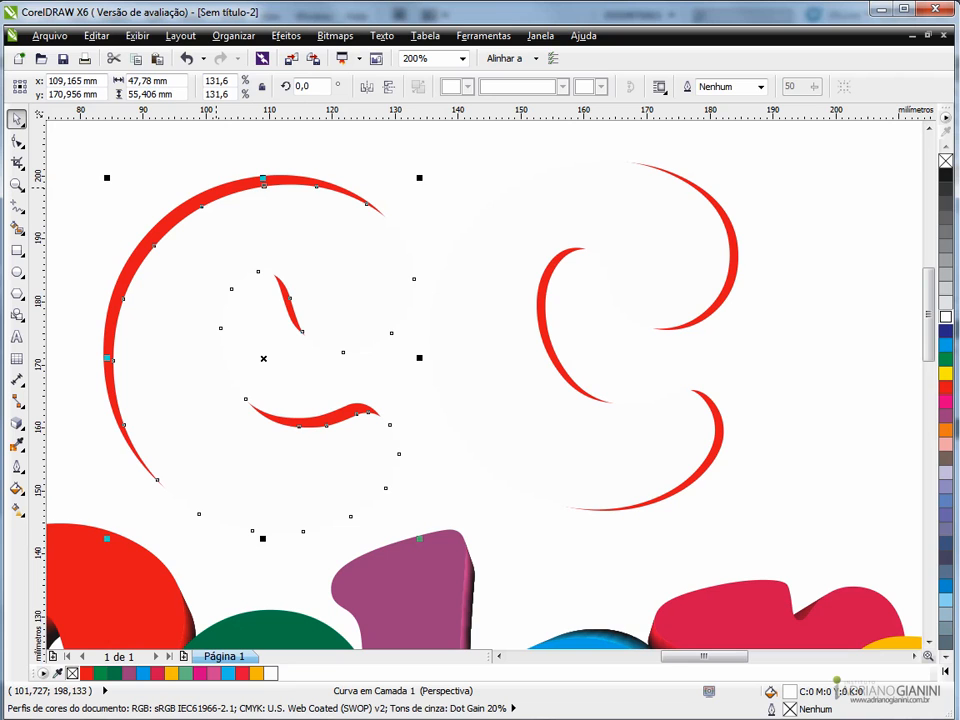
left_click(216, 188, "shift")
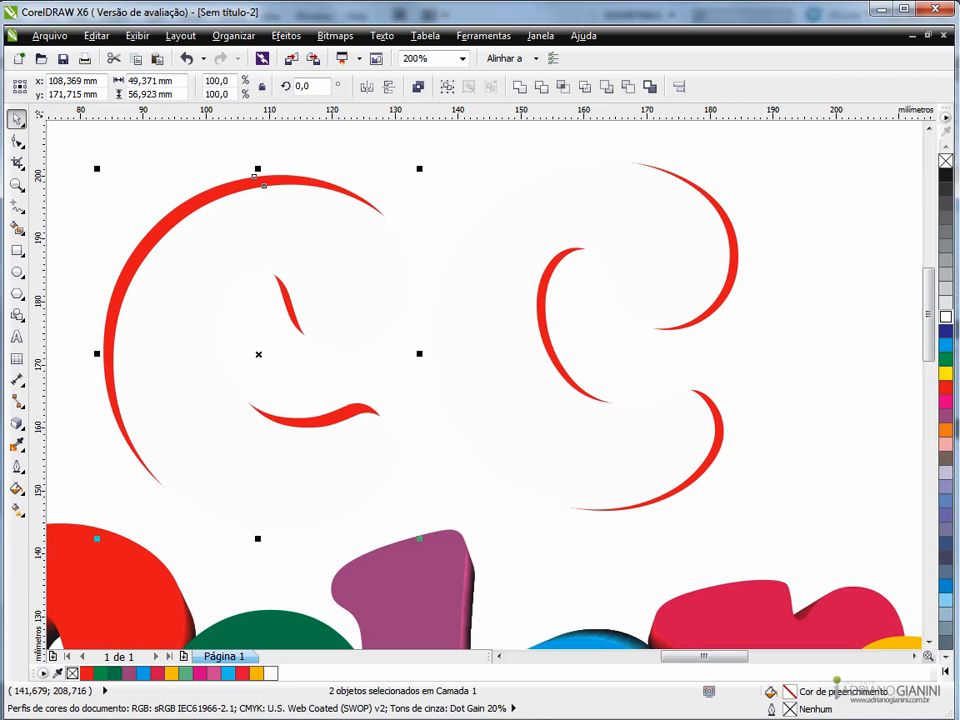
left_click(541, 87)
left_click(326, 262)
key("Delete")
- Trim the right red C with its white duplicate and delete the leftover white shapes, keeping only the red crescents
left_click(654, 290)
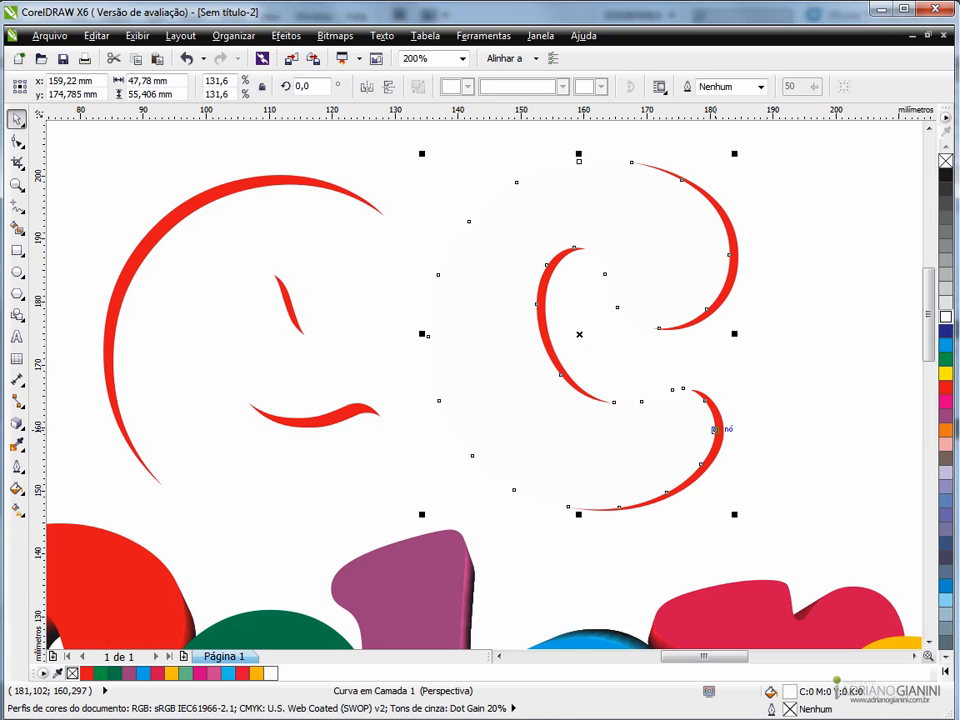
left_click(722, 430, "shift")
left_click(541, 87)
left_click(473, 246)
key("Delete")
left_click(619, 232)
key("Delete")
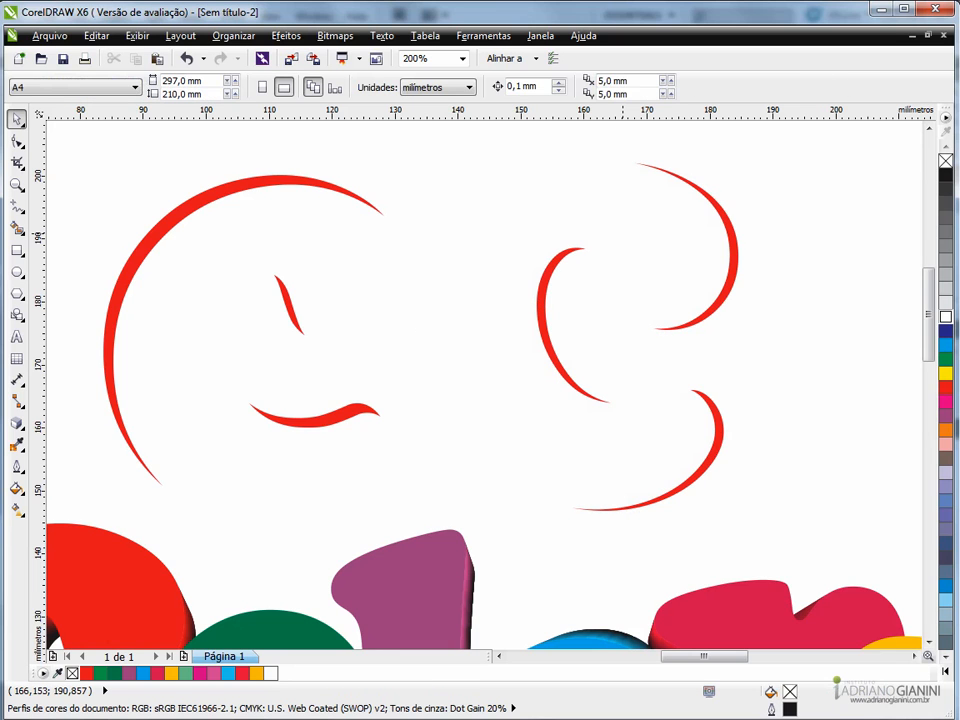
- Fill the left set of crescents, cut from the upper-left edges of the C, with white
left_click(541, 285)
left_click(325, 186)
scroll(436, 191, "down", 1)
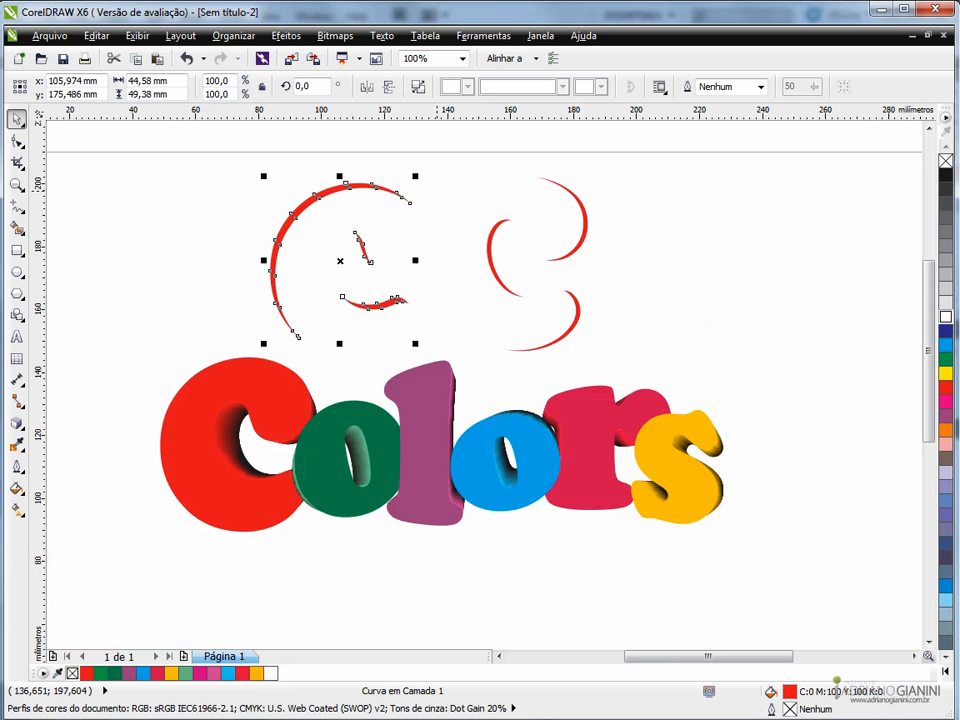
scroll(277, 260, "up", 1)
scroll(277, 260, "down", 1)
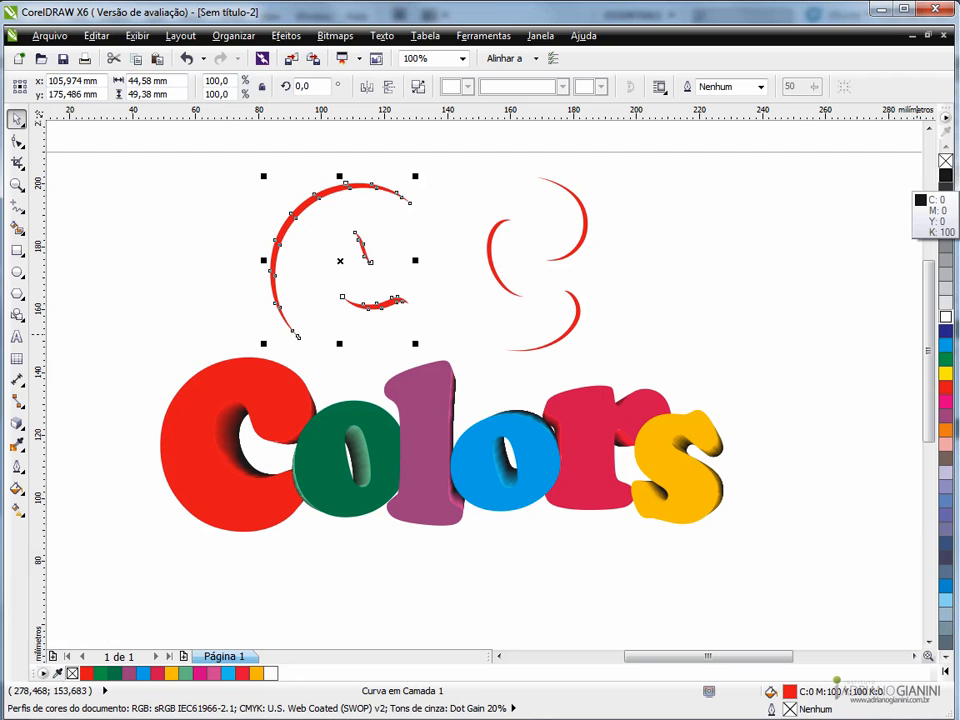
right_click(945, 317)
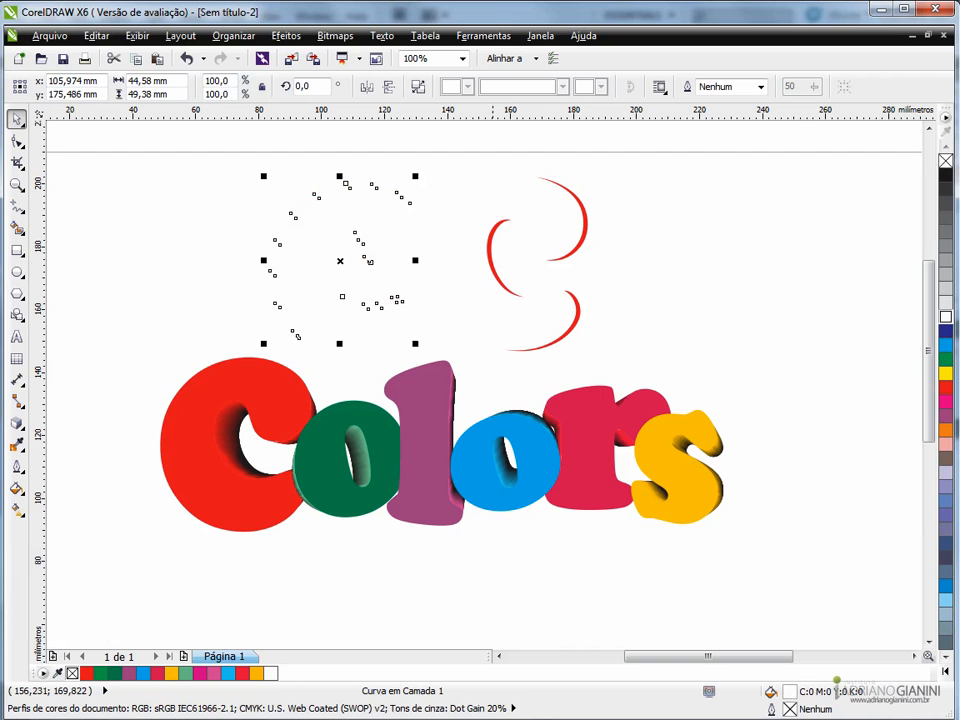
- Move the white crescents onto the extruded red C as a highlight, fine-positioning them at about x 70.98 mm, y 120.28 mm
left_click_drag(340, 260, 238, 433)
scroll(239, 431, "up", 4)
left_click_drag(308, 379, 293, 379)
scroll(298, 379, "down", 2)
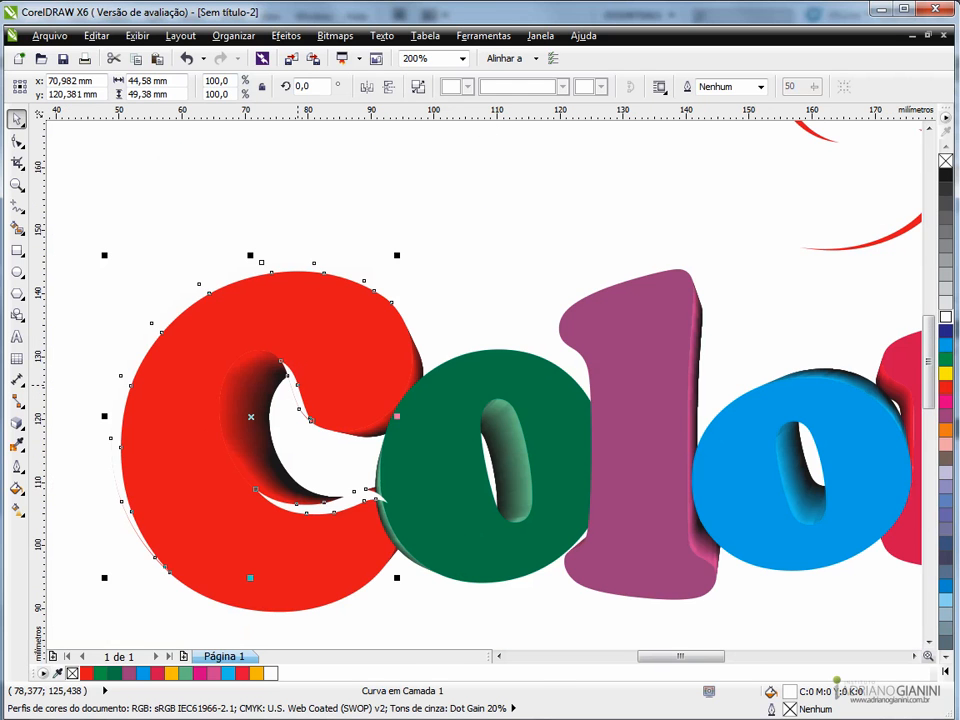
scroll(296, 383, "up", 2)
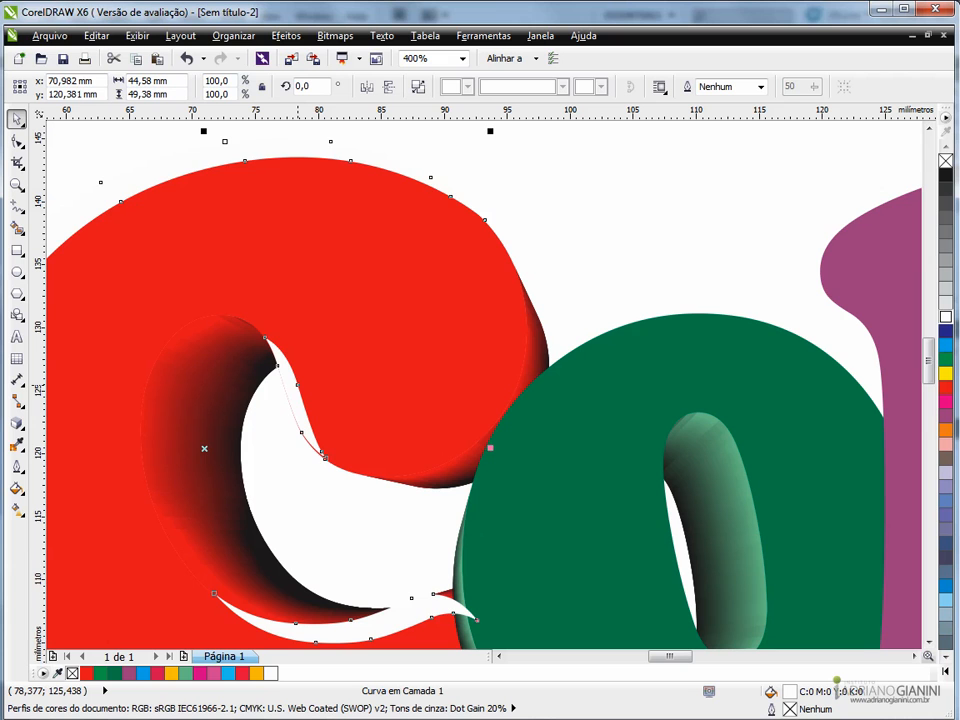
key("Down")
key("Down")
key("Down")
key("Up")
key("Up")
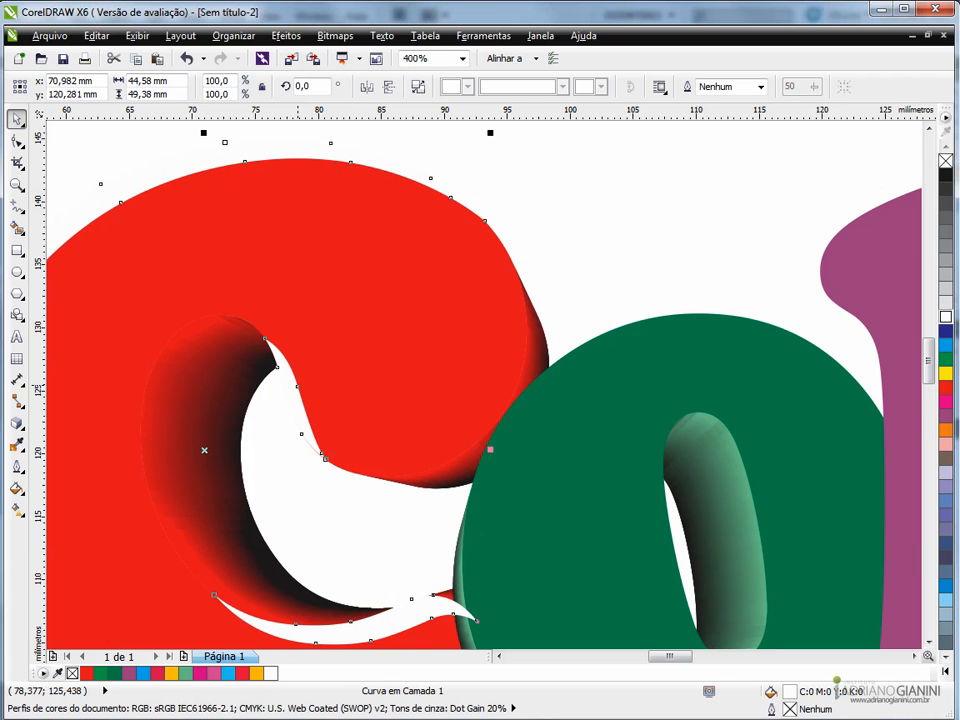
- Convert the white highlight on the red C to a 300 dpi CMYK bitmap with anti-aliasing and a transparent background
scroll(298, 382, "down", 2)
scroll(292, 345, "up", 2)
scroll(287, 329, "down", 2)
left_click(286, 35)
mouse_move(335, 36)
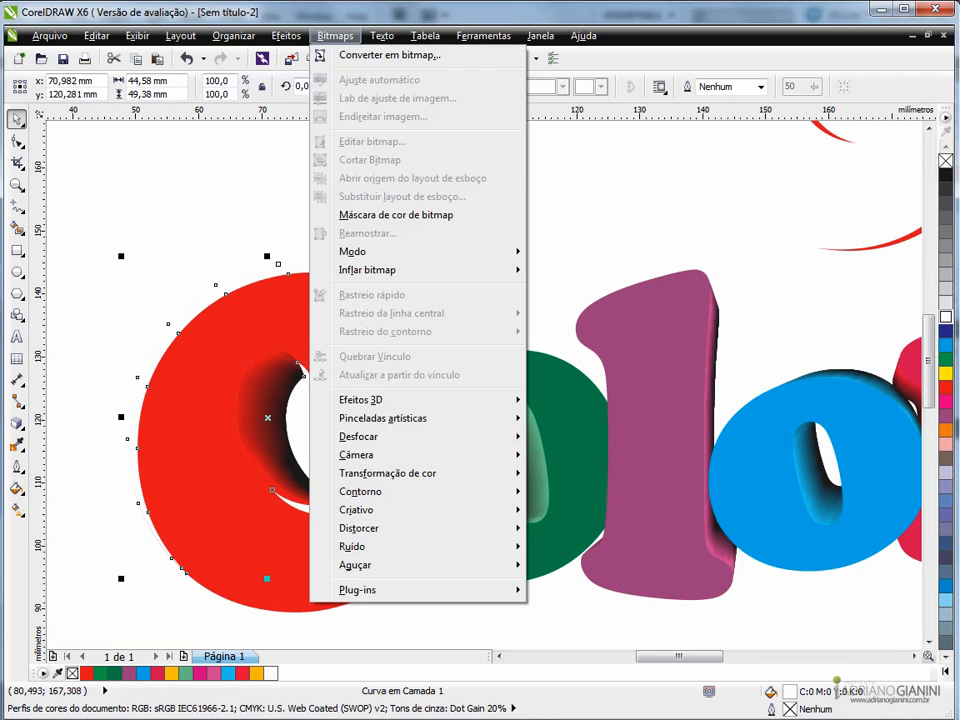
left_click(390, 55)
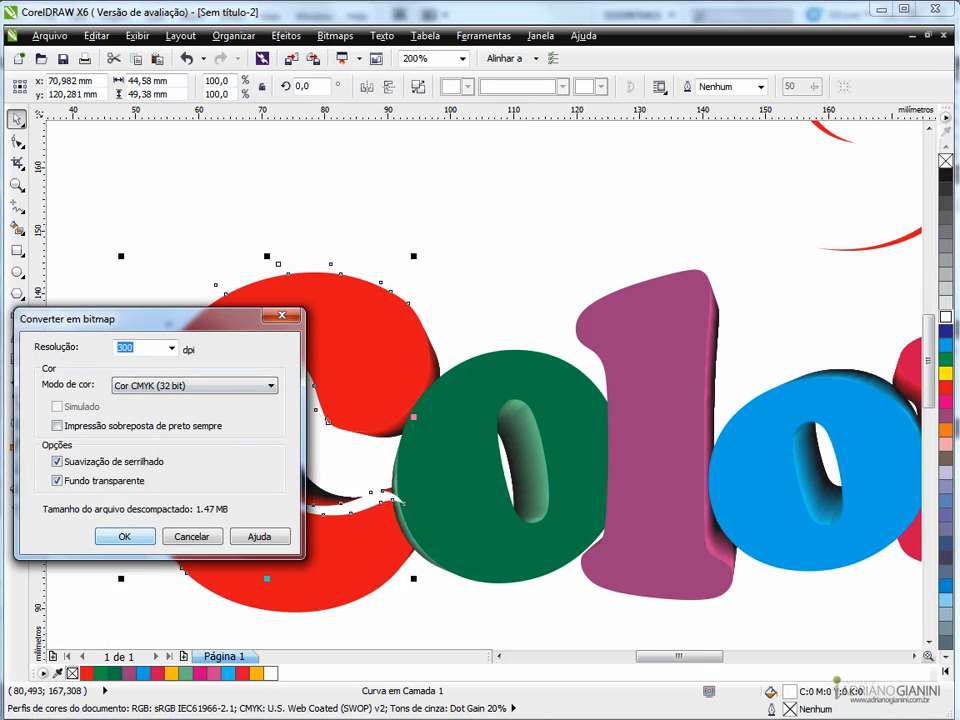
left_click(124, 536)
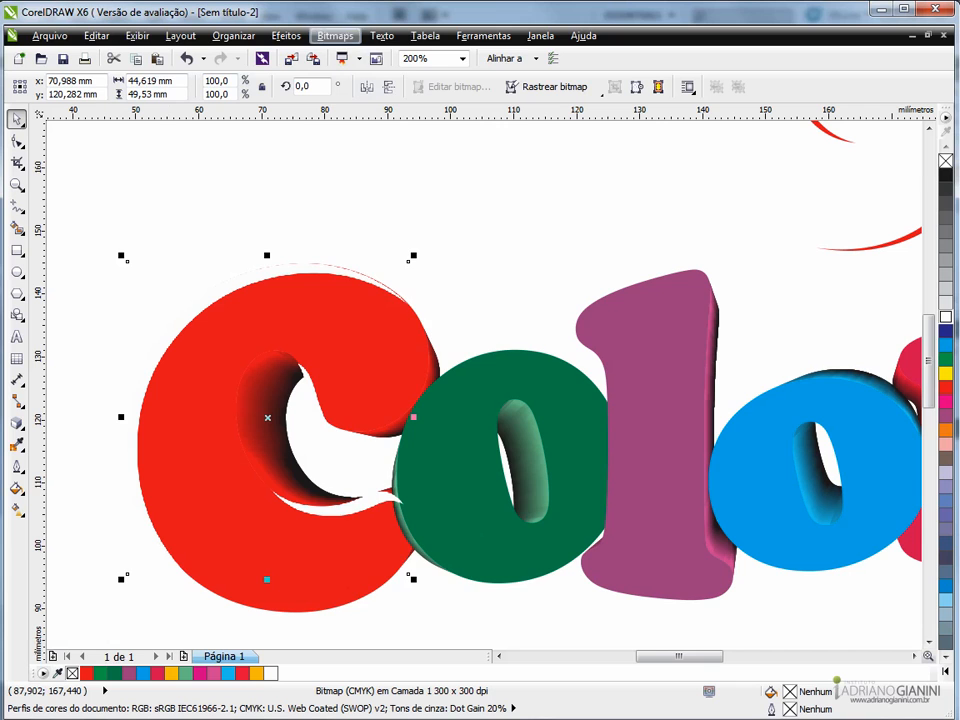
- Apply a Gaussian blur with a 7.0-pixel radius to the white highlight bitmap on the red C
left_click(335, 35)
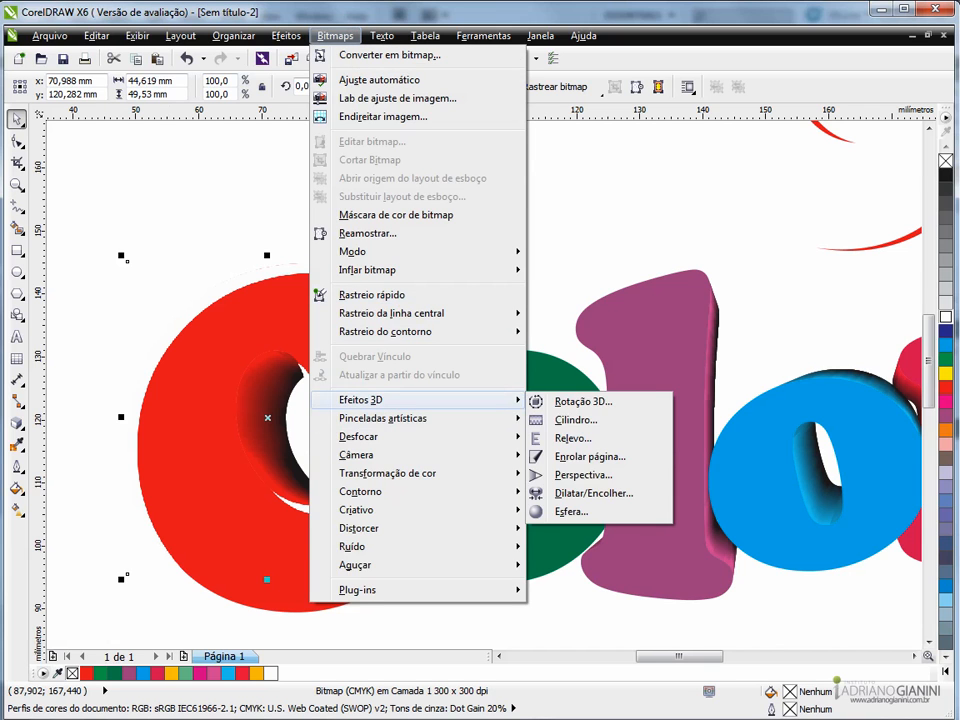
mouse_move(360, 436)
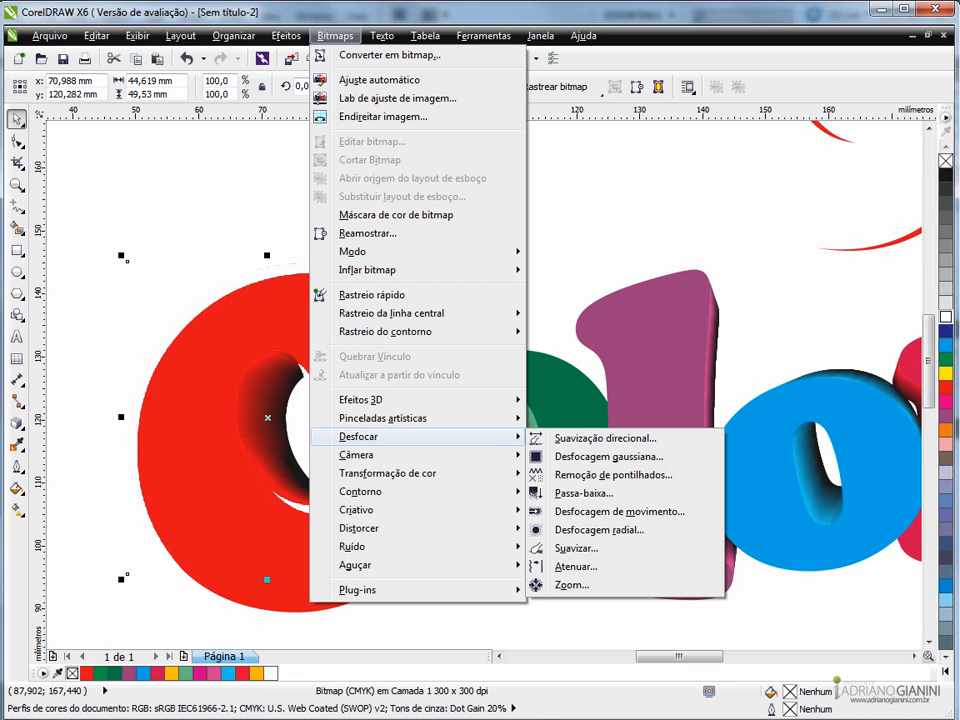
left_click(605, 456)
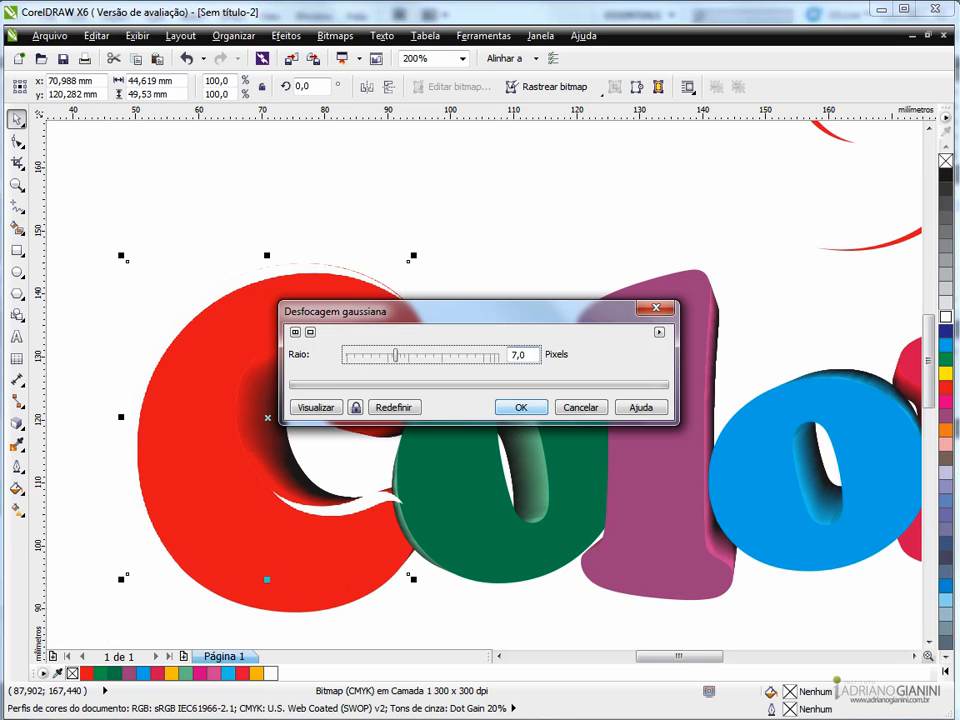
left_click(521, 407)
scroll(282, 325, "down", 1)
scroll(282, 325, "up", 1)
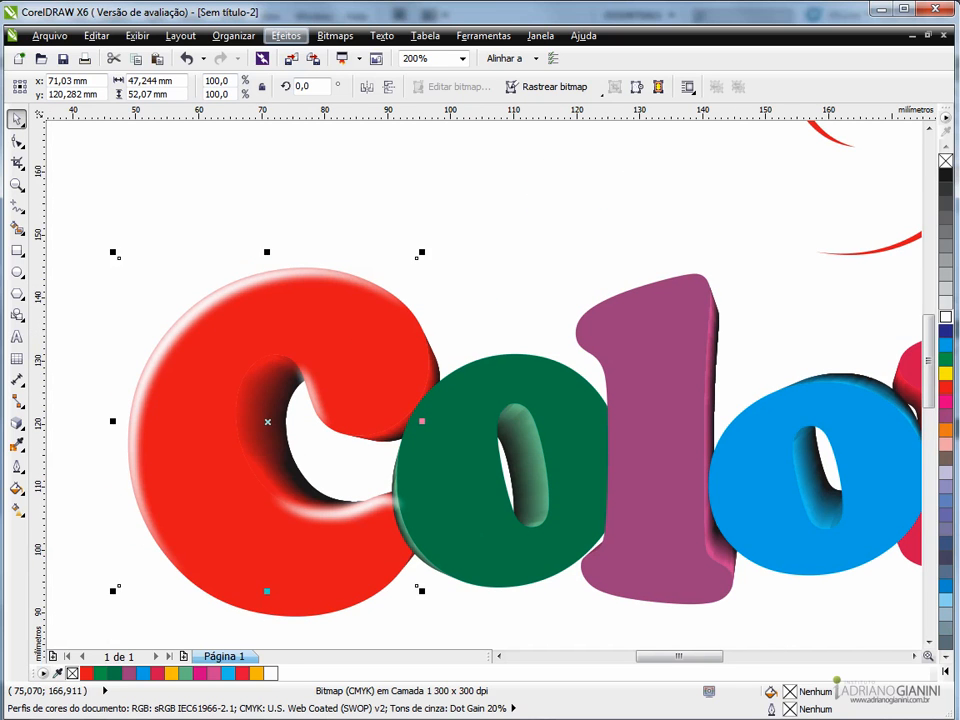
- PowerClip the blurred white highlight inside the front face of the red C
left_click(286, 35)
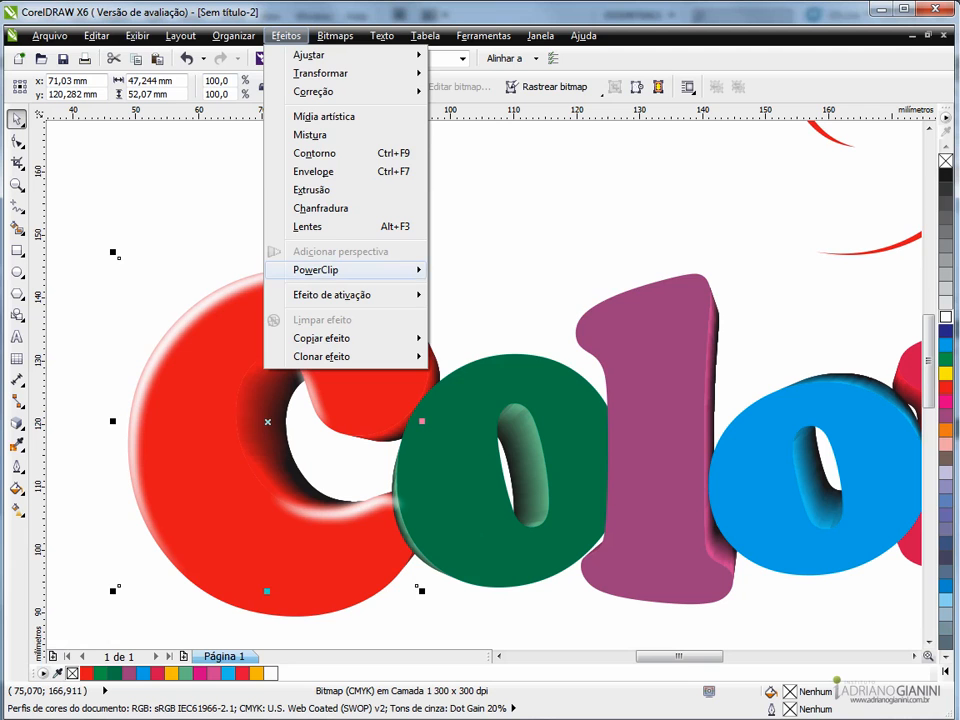
mouse_move(330, 270)
left_click(507, 271)
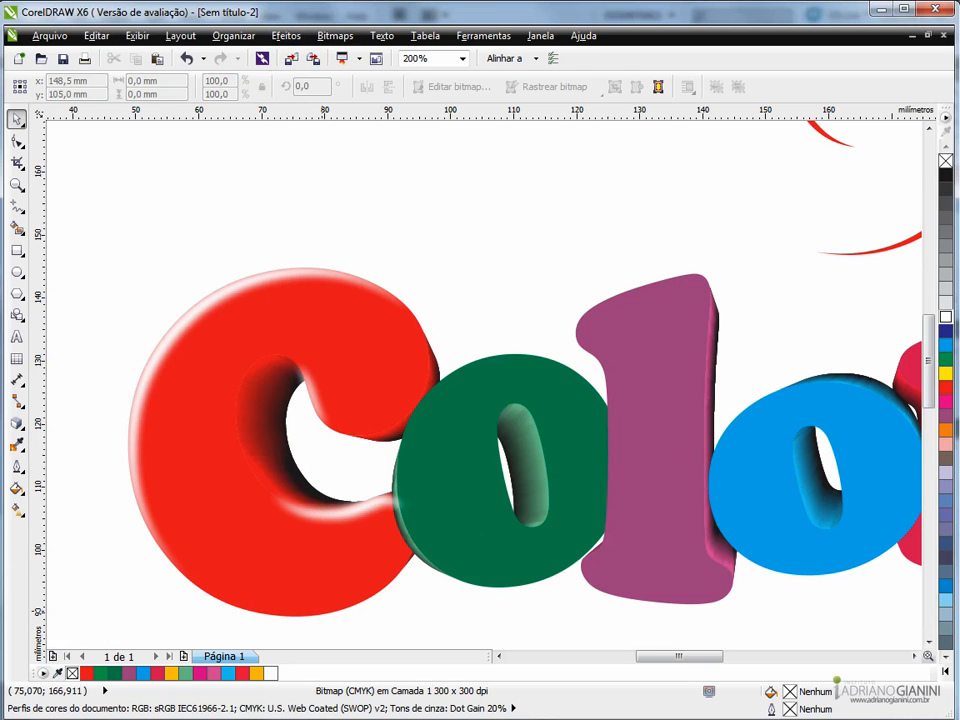
left_click(317, 611)
scroll(270, 482, "down", 1)
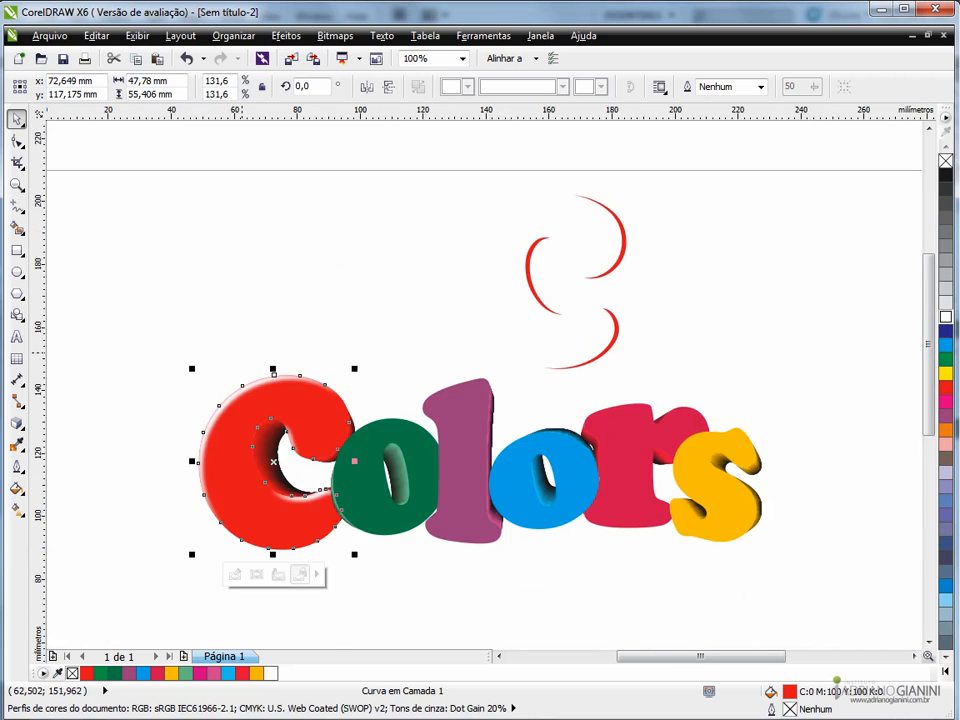
left_click(241, 360)
scroll(292, 438, "up", 1)
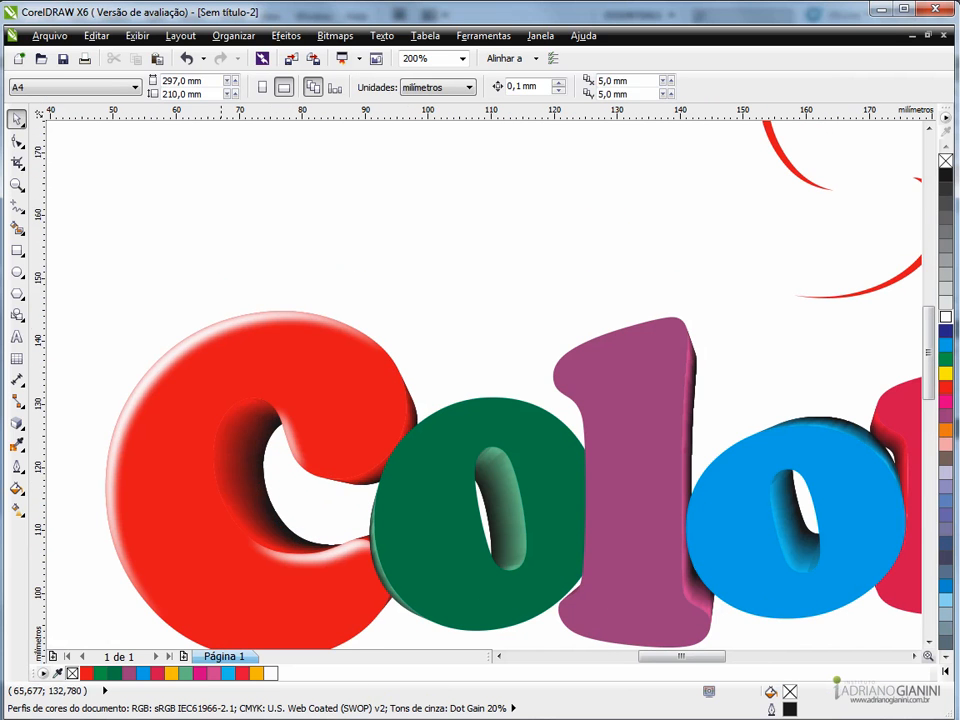
scroll(237, 329, "down", 1)
scroll(237, 329, "up", 1)
scroll(251, 352, "down", 1)
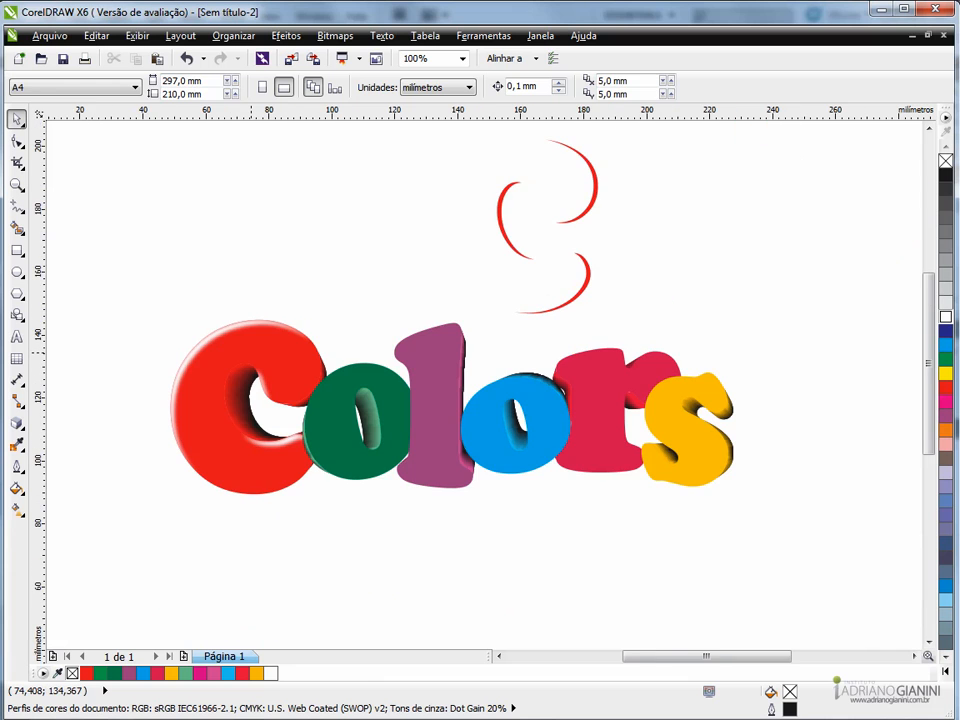
- Fill the remaining red crescents black and move them onto the red C's shaded edges at about x 80.54 mm, y 117.05 mm
left_click(511, 244)
right_click(945, 175)
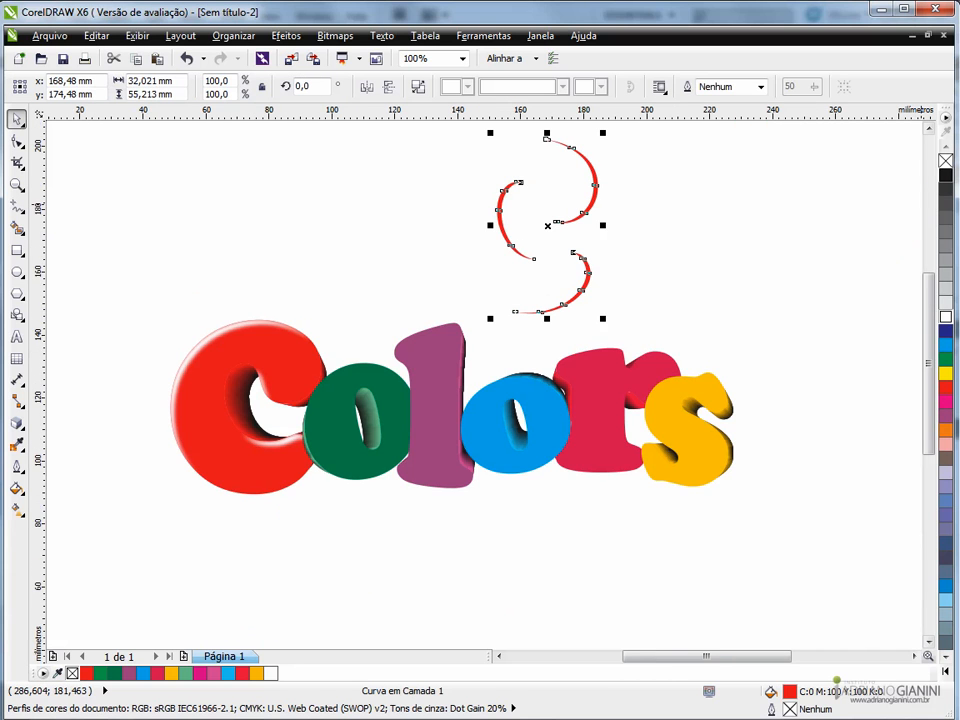
left_click_drag(503, 222, 226, 403)
scroll(224, 404, "up", 2)
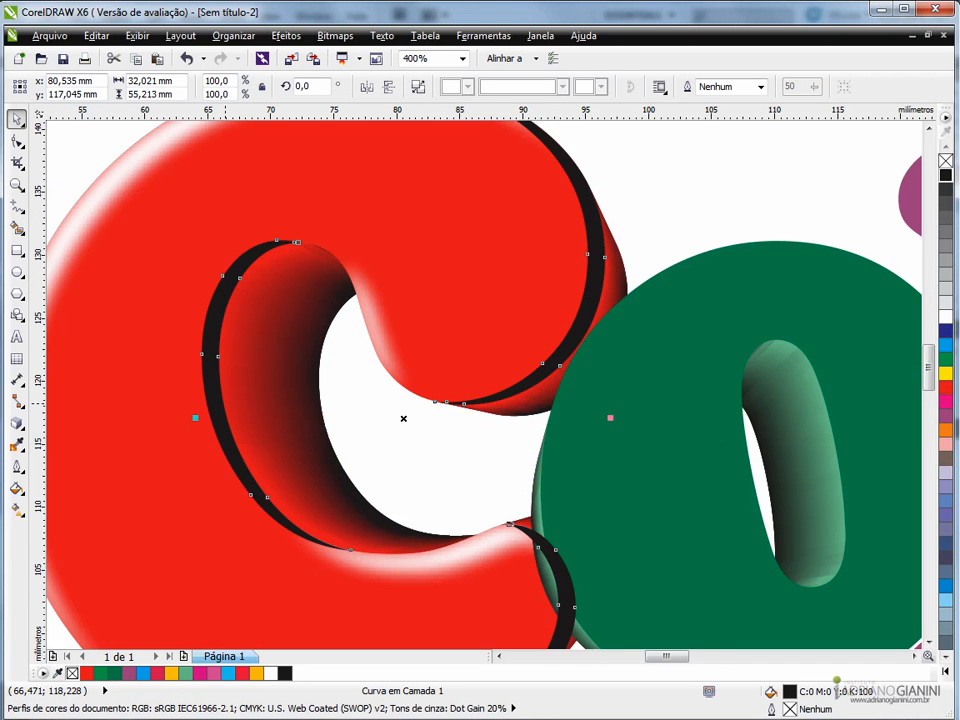
scroll(224, 404, "down", 1)
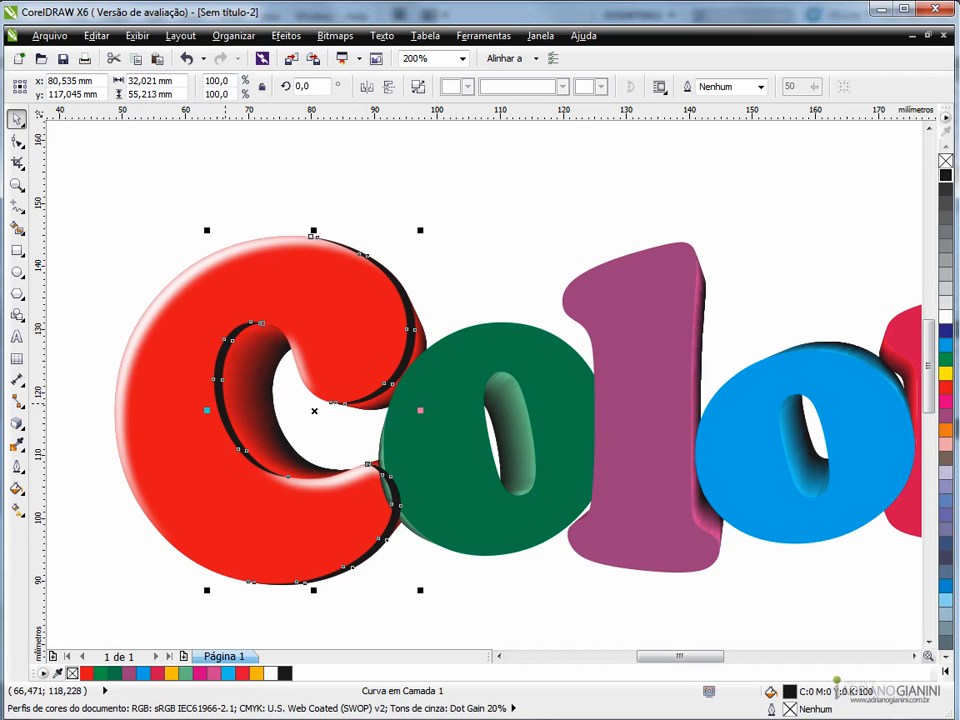
- Convert the black crescents to a 300 dpi CMYK bitmap with anti-aliasing and transparent background, and apply a Gaussian blur
left_click(335, 36)
left_click(389, 56)
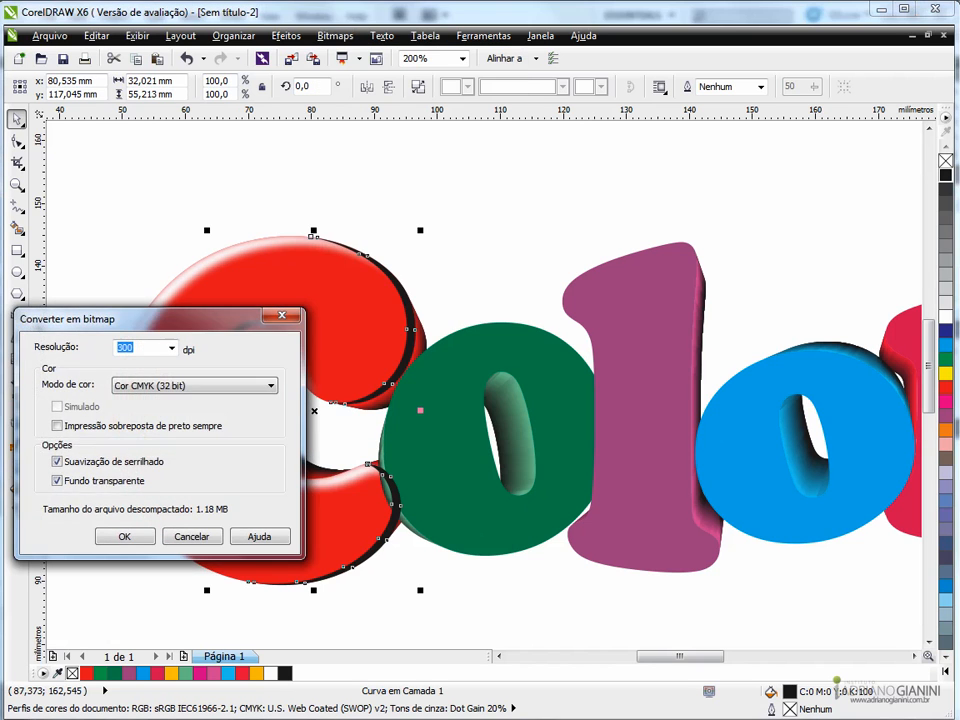
key("Return")
left_click(335, 36)
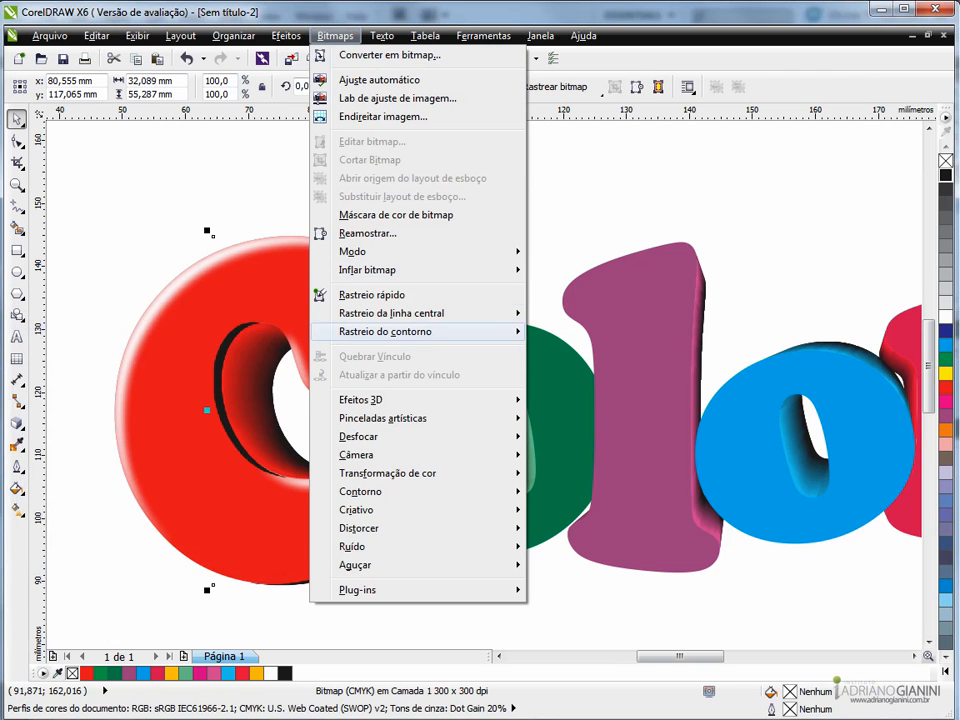
mouse_move(420, 436)
left_click(600, 456)
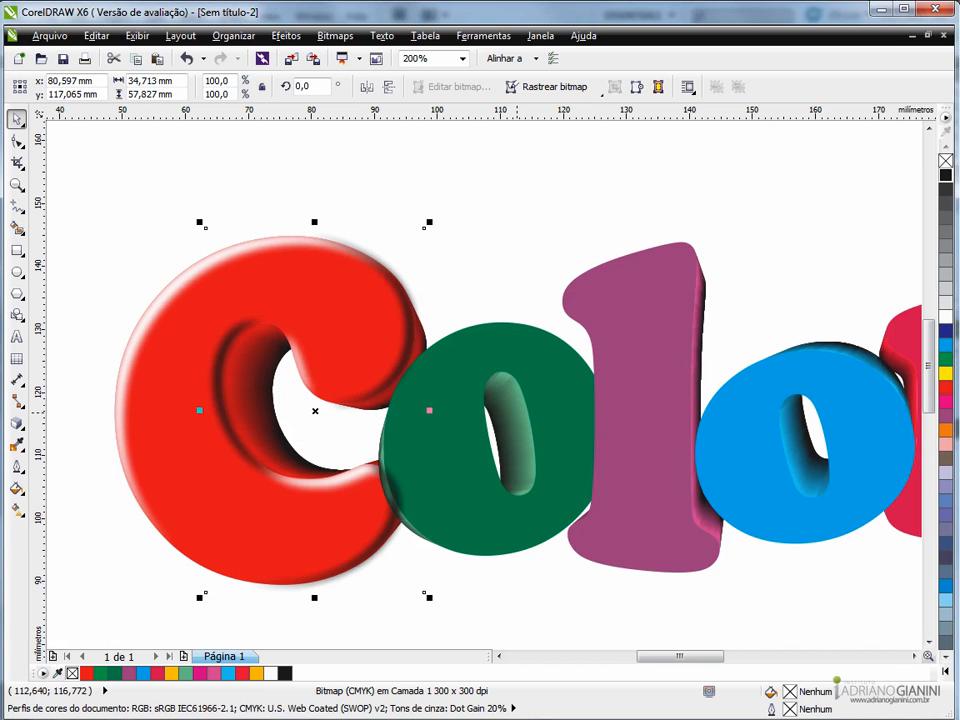
- PowerClip the blurred black shadow inside the front face of the red C
left_click(335, 35)
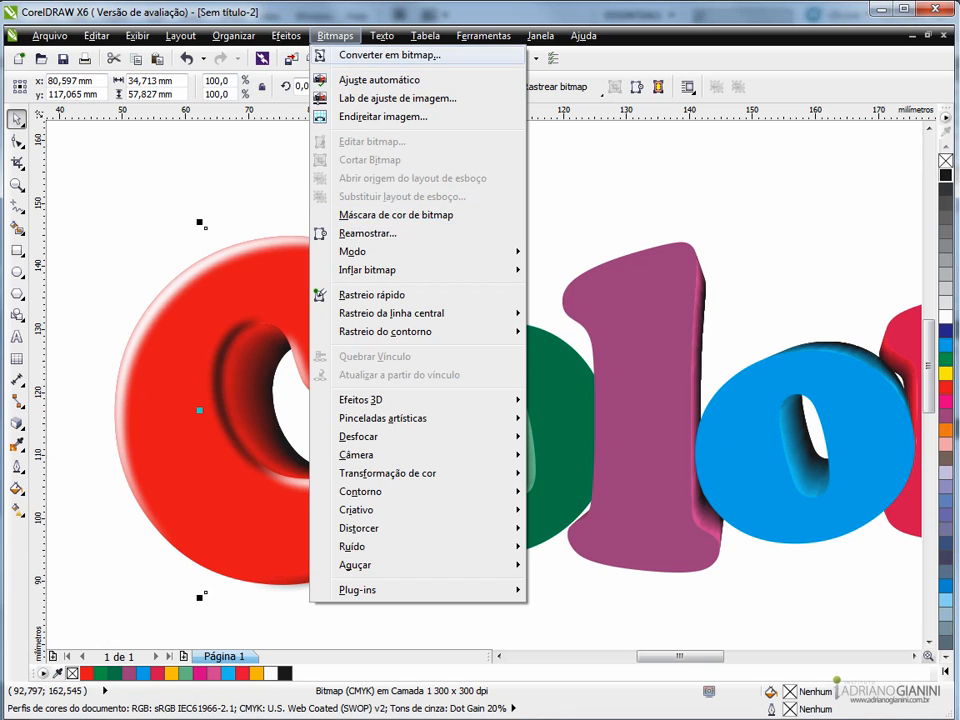
mouse_move(286, 35)
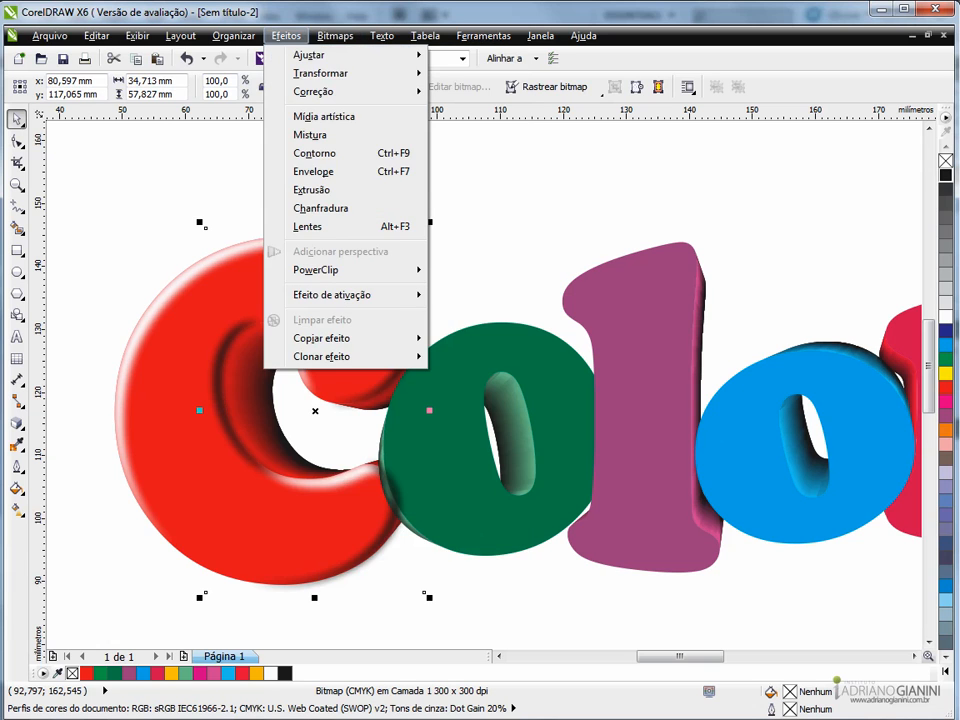
mouse_move(330, 270)
left_click(522, 271)
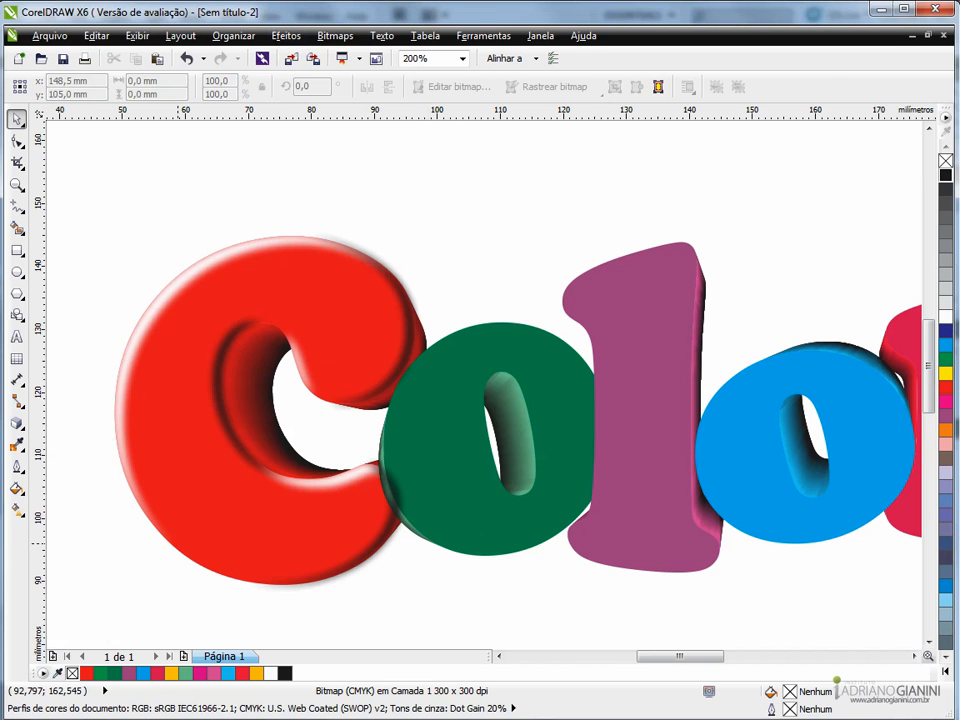
left_click(191, 534)
left_click(168, 595)
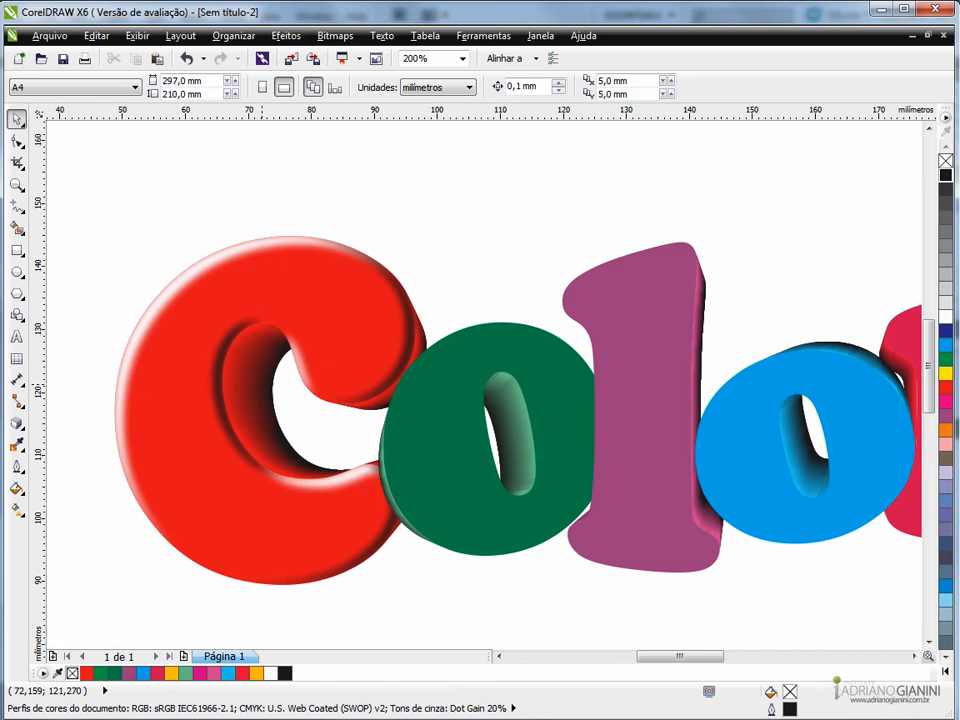
scroll(261, 386, "down", 1)
scroll(281, 404, "up", 1)
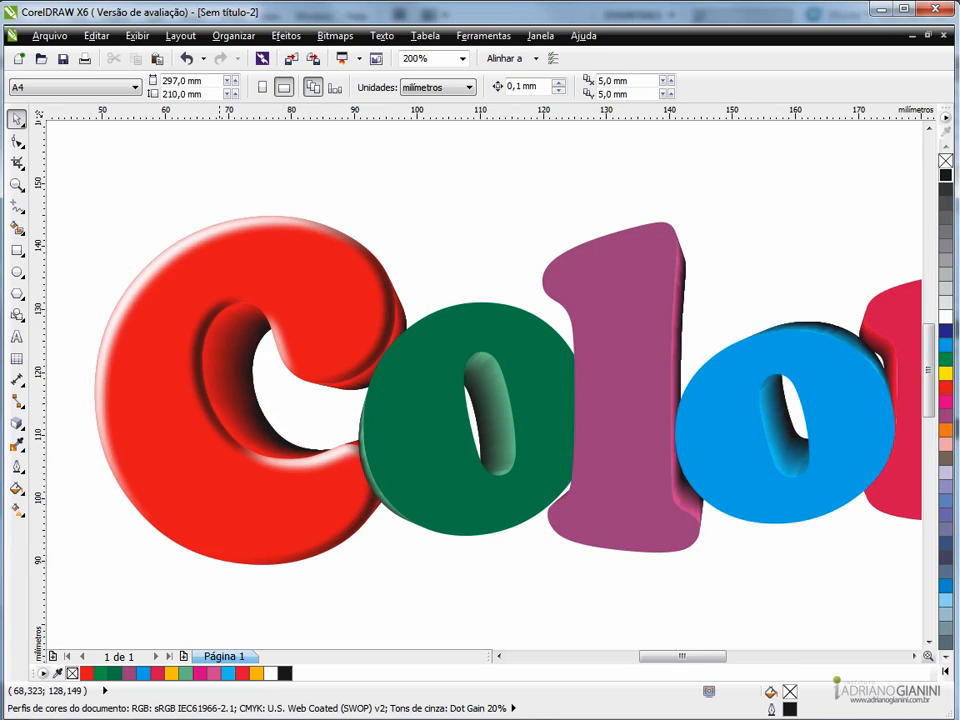
scroll(221, 405, "down", 1)
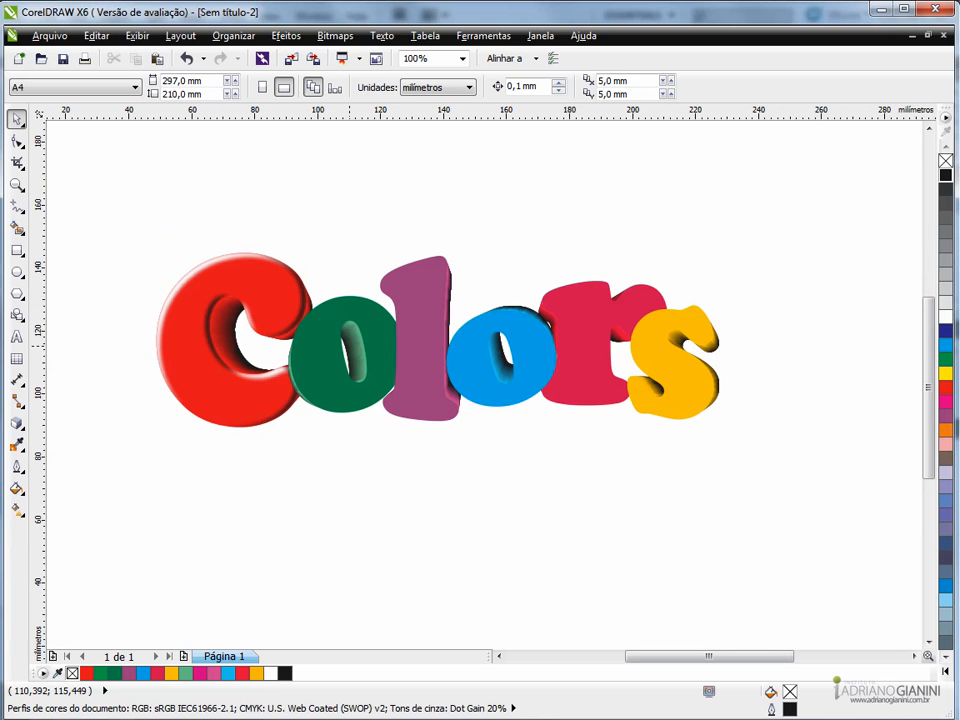
- Copy the green o's front face above the lettering and overlay a white duplicate on the left copy, offset slightly down and right
scroll(350, 343, "up", 1)
scroll(352, 330, "down", 1)
scroll(353, 311, "up", 1)
scroll(354, 313, "down", 1)
left_click(346, 352)
left_click_drag(346, 352, 602, 182)
scroll(362, 164, "down", 1)
scroll(362, 164, "up", 1)
scroll(346, 196, "up", 1)
left_click_drag(357, 256, 363, 263)
left_click(945, 317)
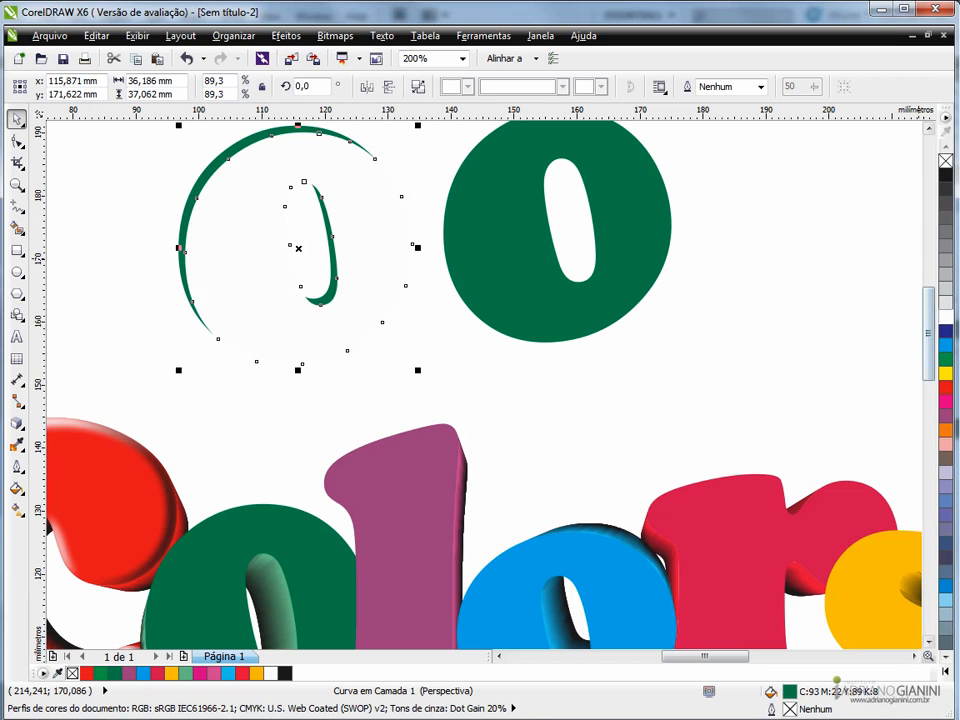
- Overlay a white duplicate on the right green o copy, offset slightly up and left to expose its lower-right edges
left_click(488, 287)
scroll(490, 287, "down", 1)
scroll(500, 254, "up", 1)
left_click_drag(496, 266, 489, 263)
right_click(489, 263)
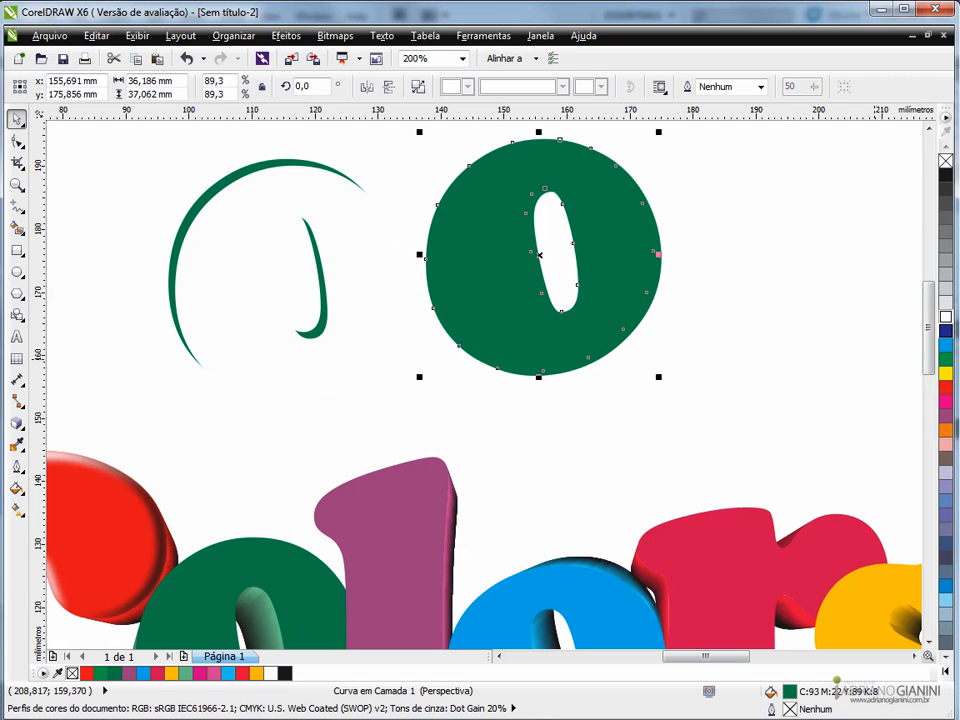
left_click(945, 317)
left_click(695, 319)
- Trim the left green o with its white duplicate and delete the white shape, keeping only the green crescents
left_click(341, 299)
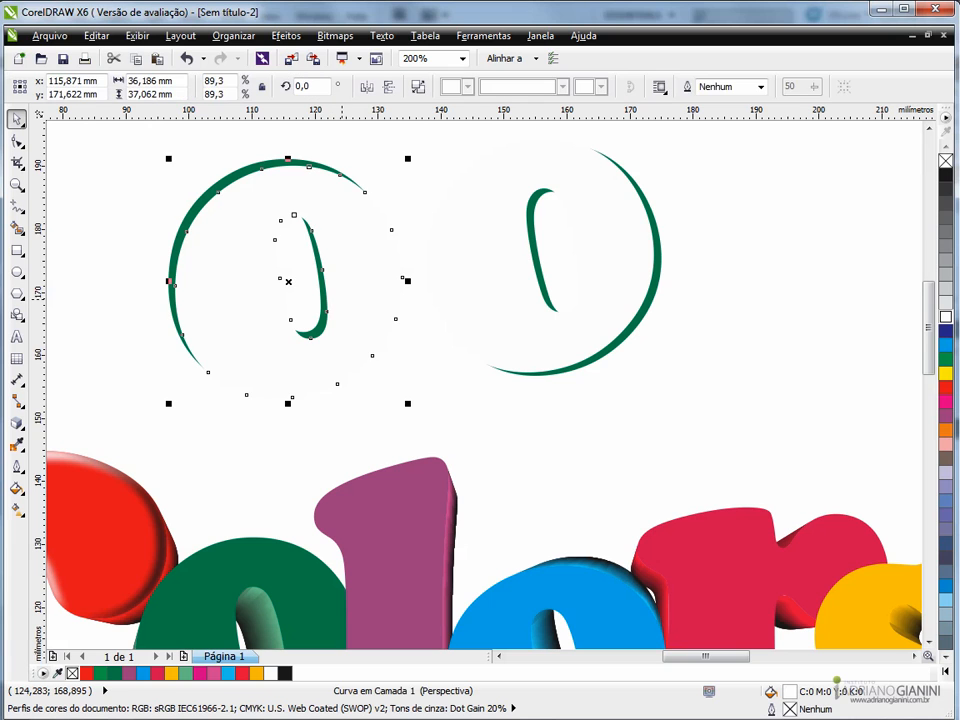
left_click(194, 204, "shift")
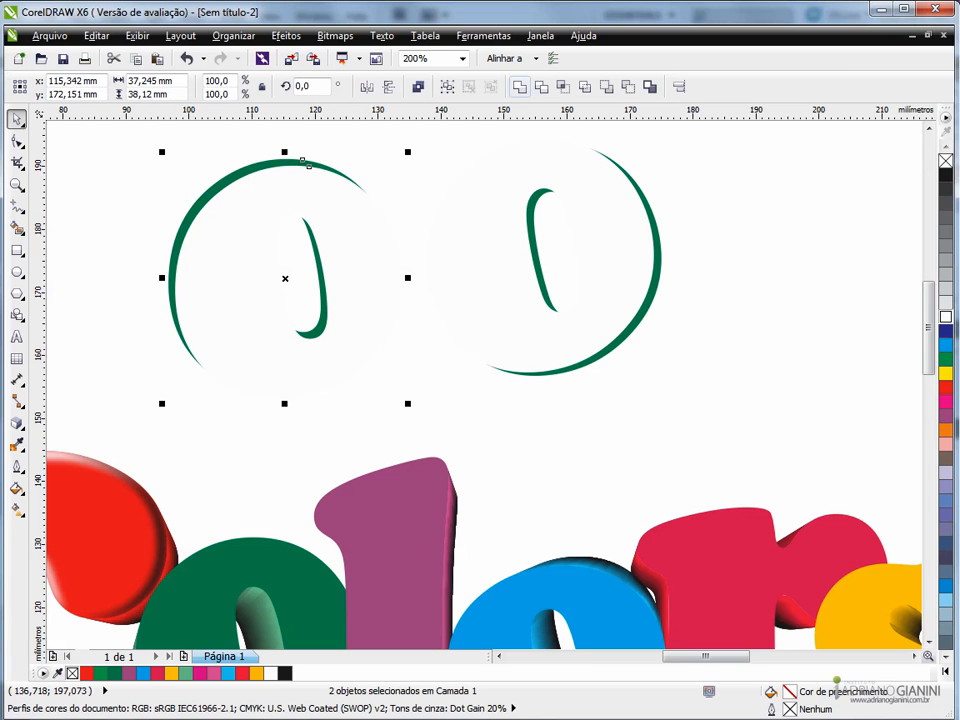
left_click(541, 87)
left_click(356, 239)
key("Delete")
- Trim the right green o with its white duplicate and delete the white shape, keeping only the lower-right crescents
left_click(627, 289)
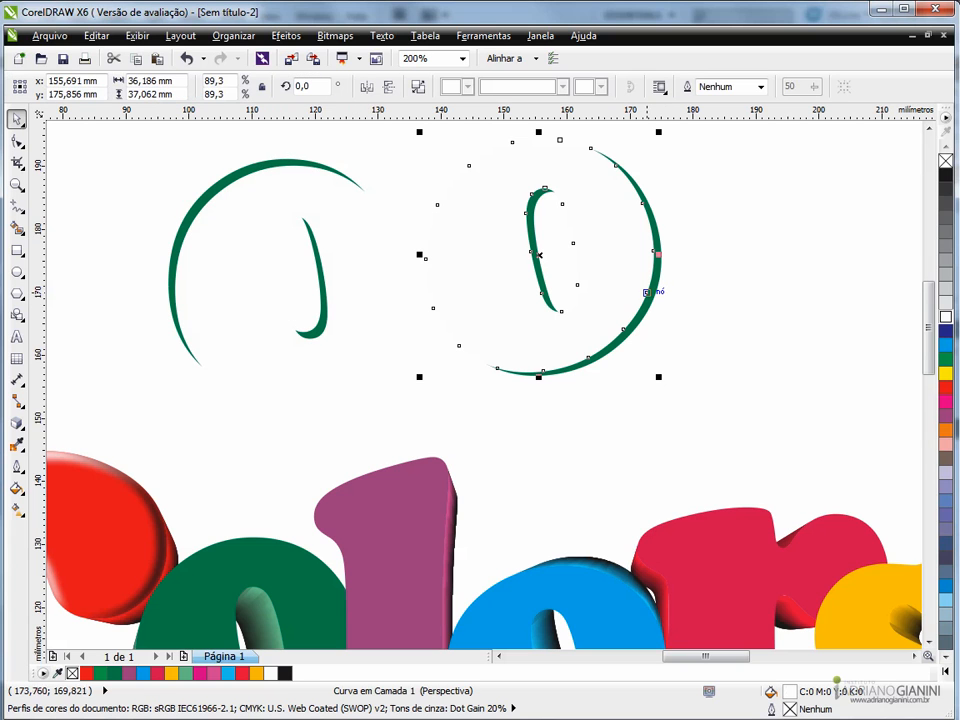
left_click(658, 283, "shift")
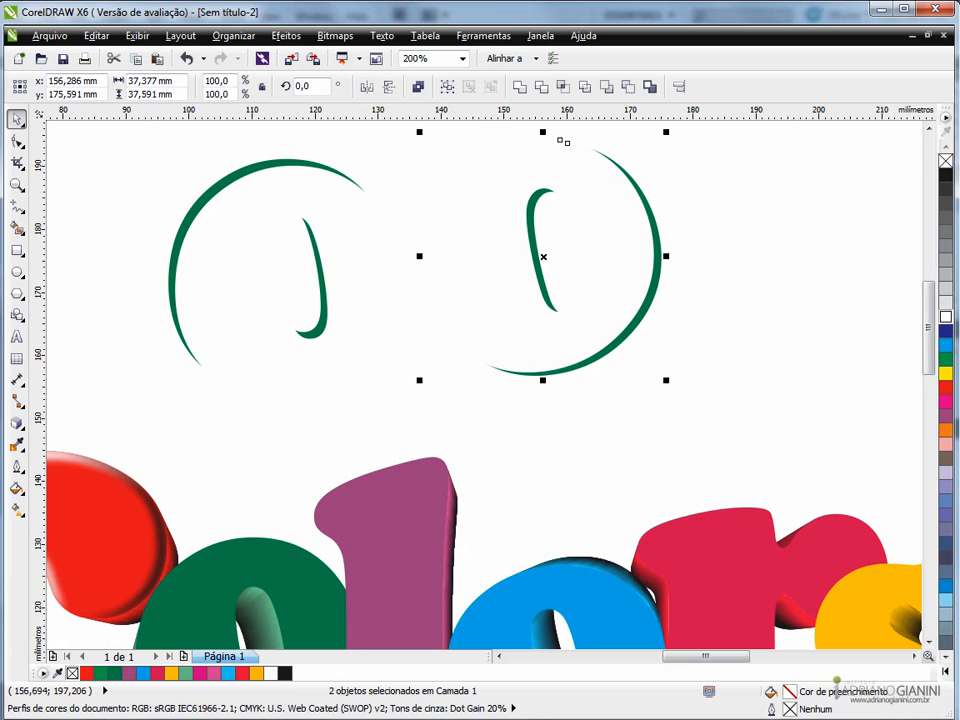
left_click(541, 87)
key("Escape")
left_click(613, 257)
key("Delete")
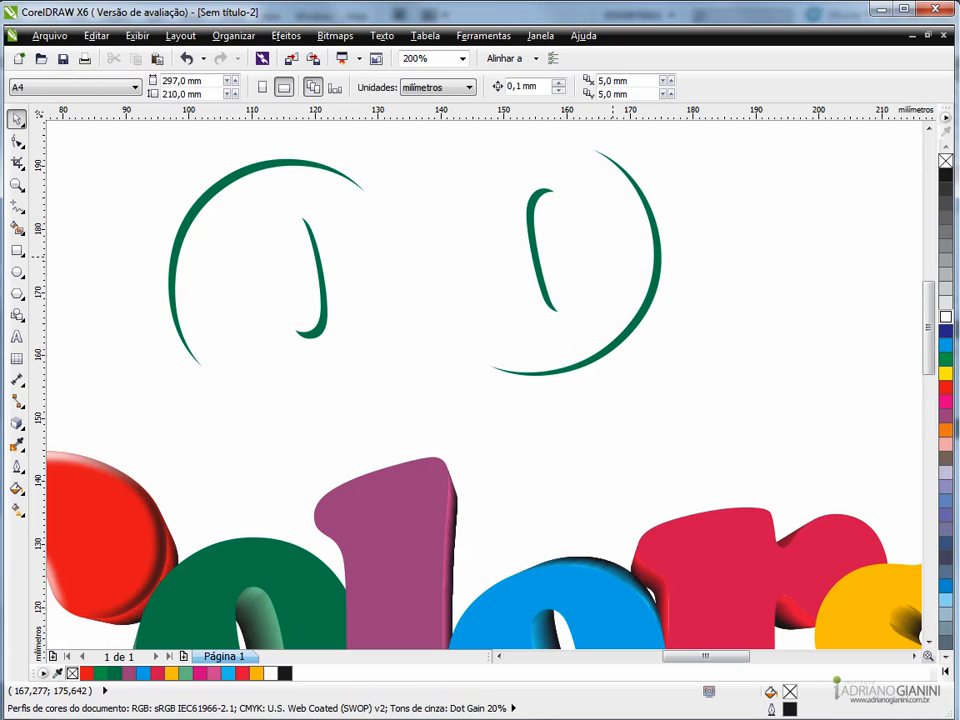
- Place the left crescents on the green o as a white highlight at about x 107.13 mm, y 114.89 mm, and fill the right crescents black
left_click(315, 320)
scroll(315, 320, "down", 2)
left_click_drag(315, 320, 302, 510)
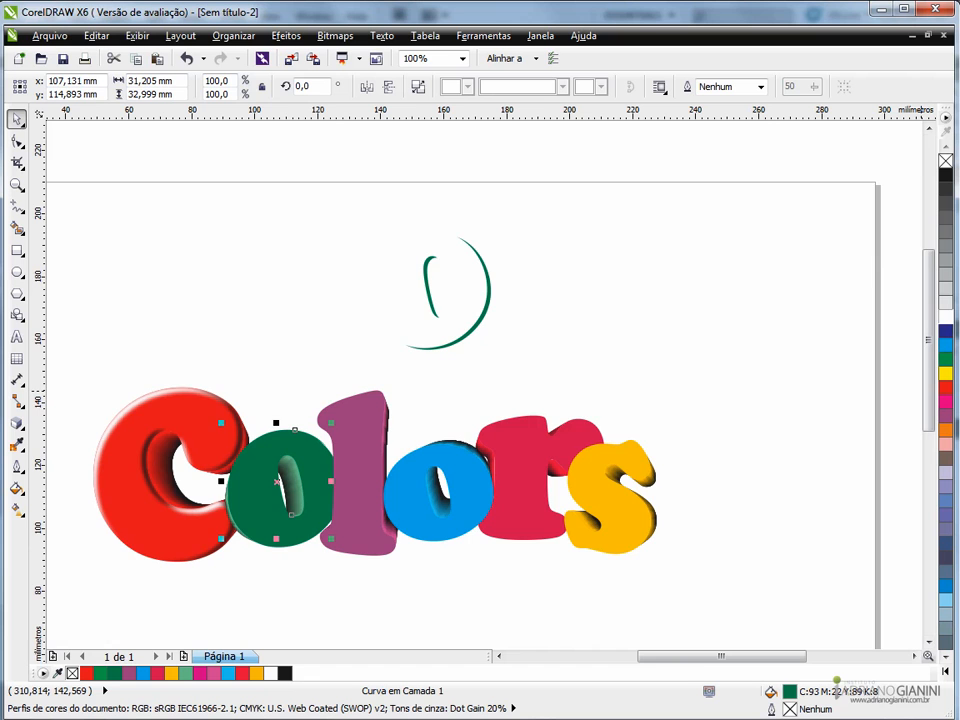
scroll(302, 491, "up", 3)
scroll(302, 491, "down", 1)
scroll(310, 490, "down", 1)
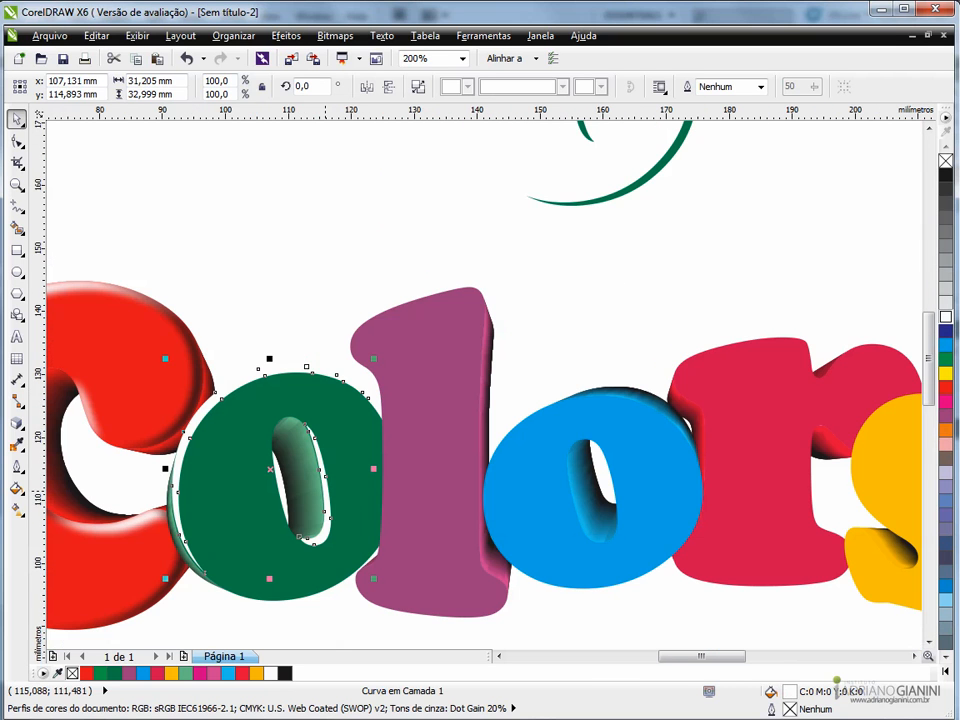
left_click(593, 200)
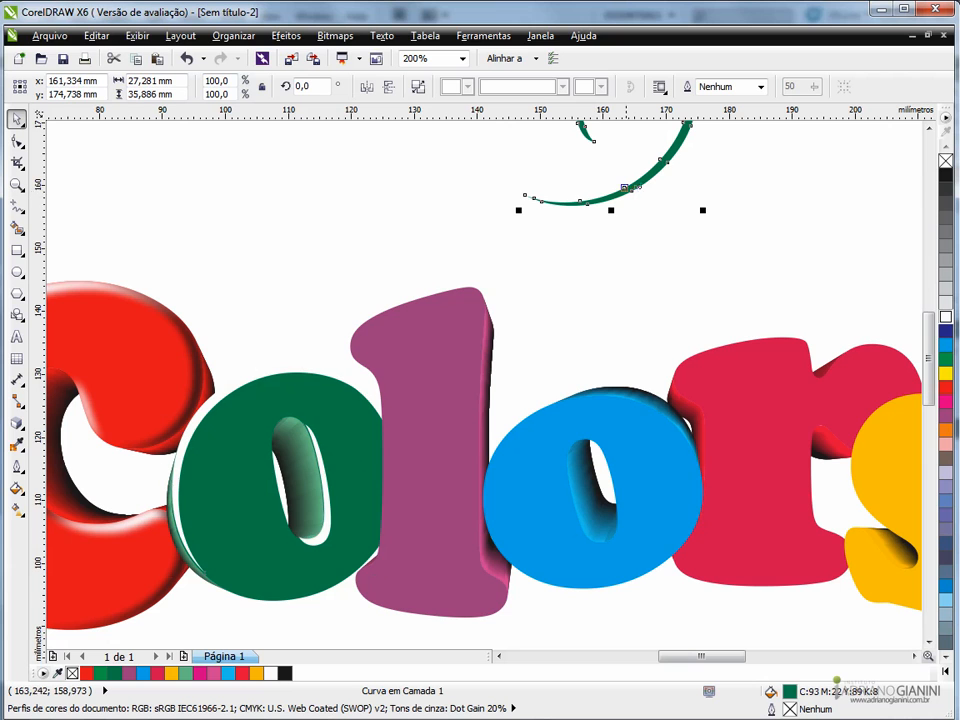
left_click(945, 174)
- Convert the green o's white highlight to a 300 dpi CMYK bitmap with anti-aliasing and transparent background, and apply a Gaussian blur
left_click(300, 470)
left_click(335, 36)
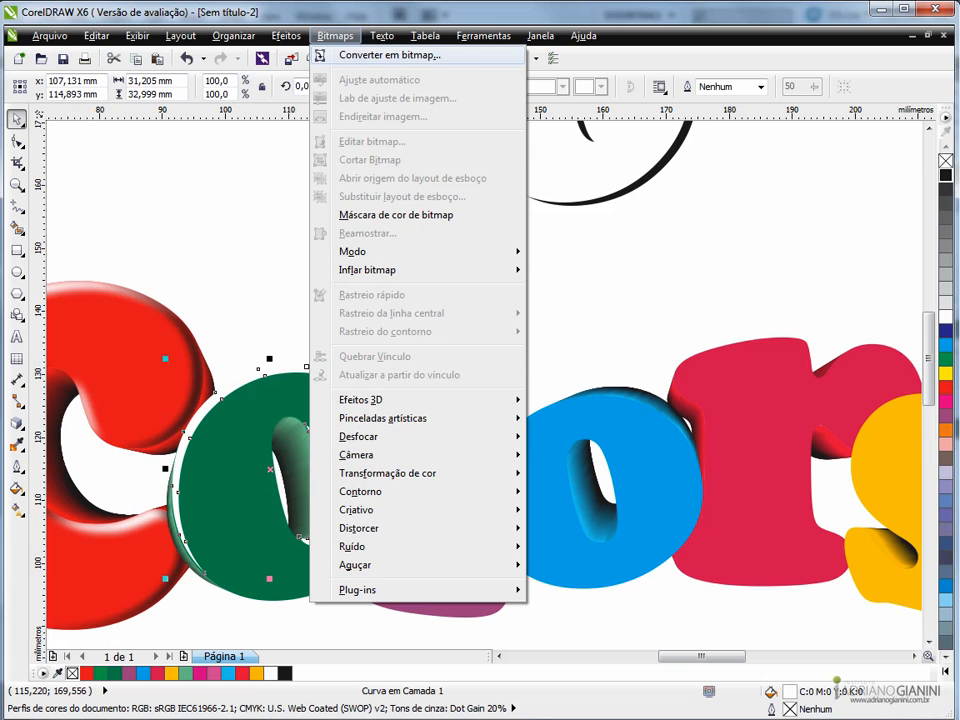
left_click(390, 55)
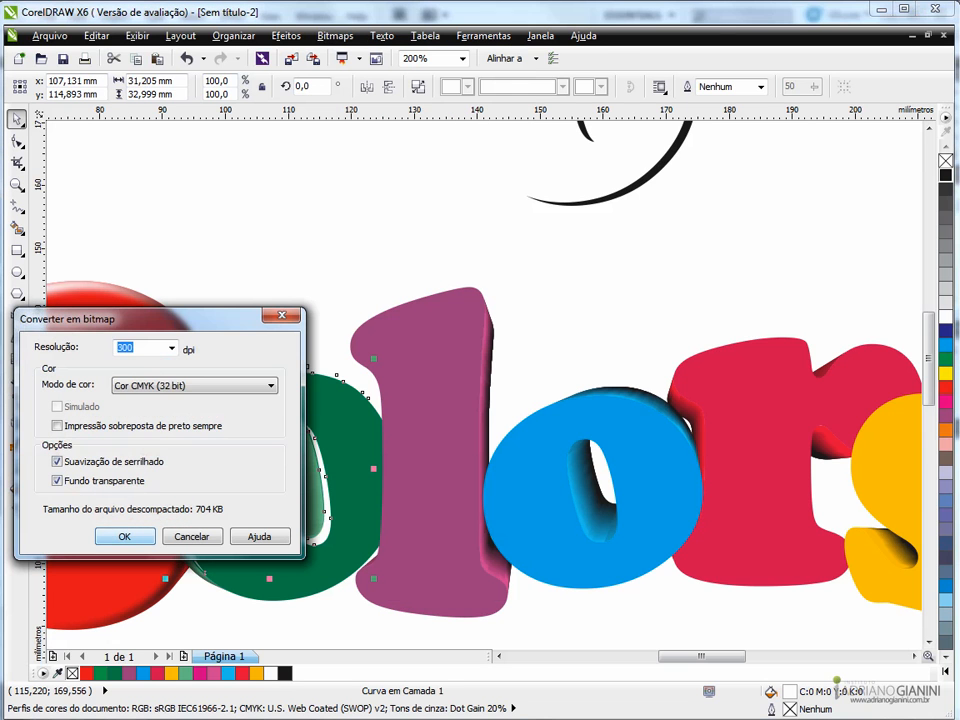
left_click(125, 536)
left_click(335, 36)
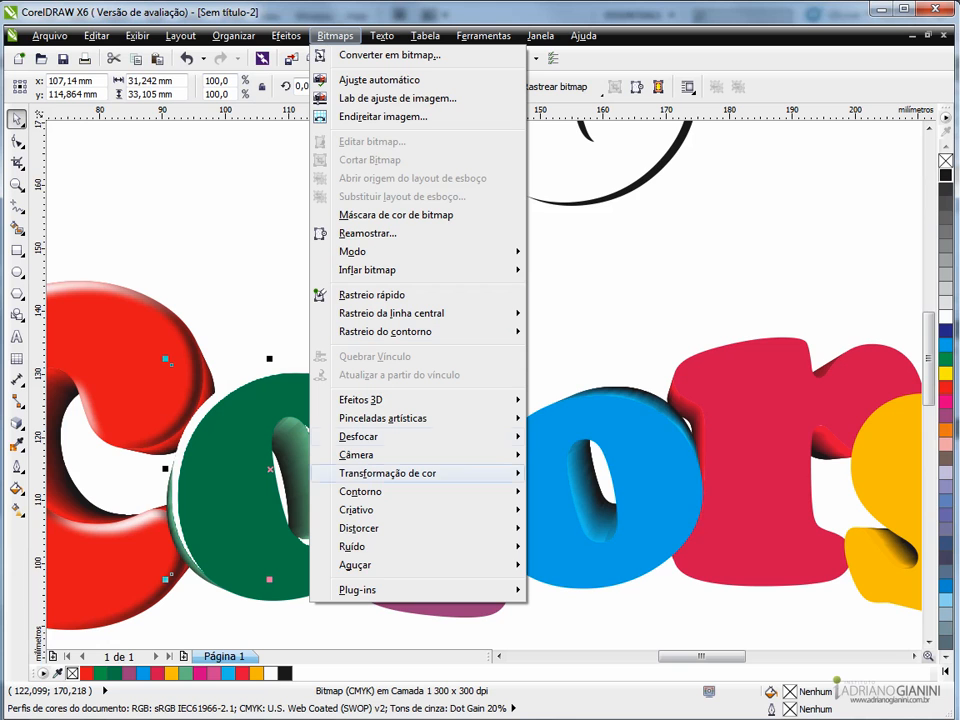
mouse_move(370, 436)
left_click(608, 456)
key("Return")
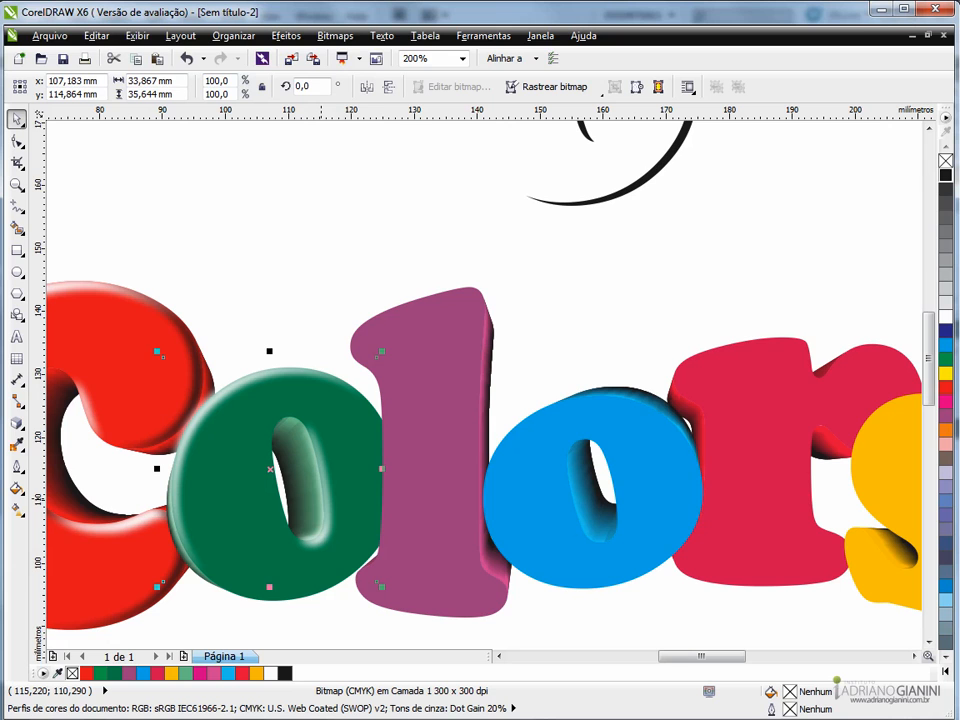
- Clip the blurred white highlight inside the green o with PowerClip
left_click(286, 35)
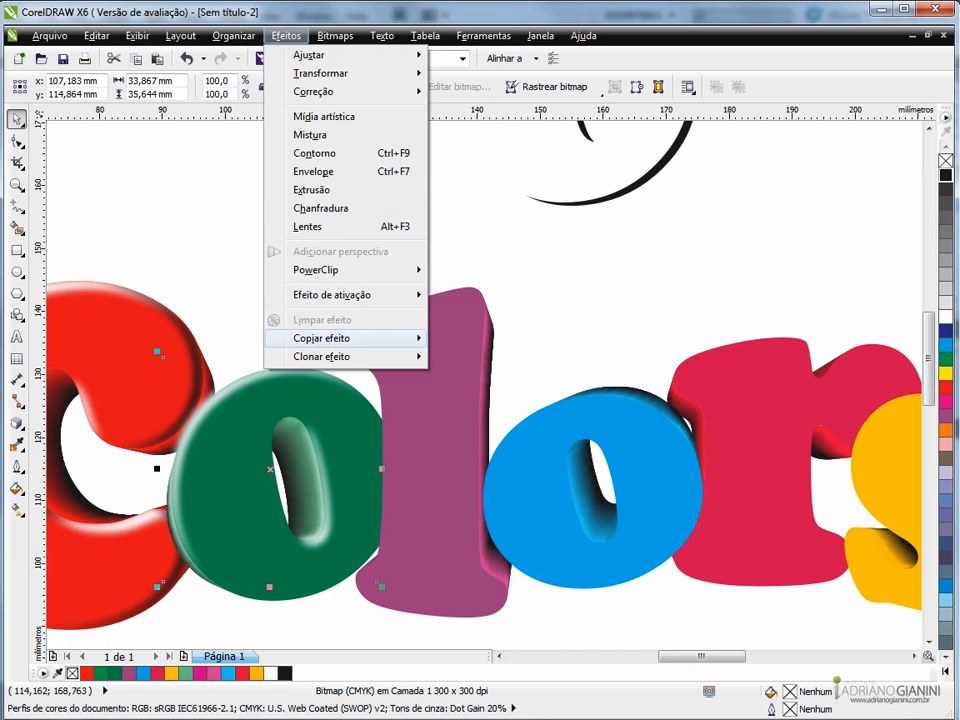
mouse_move(315, 270)
left_click(530, 270)
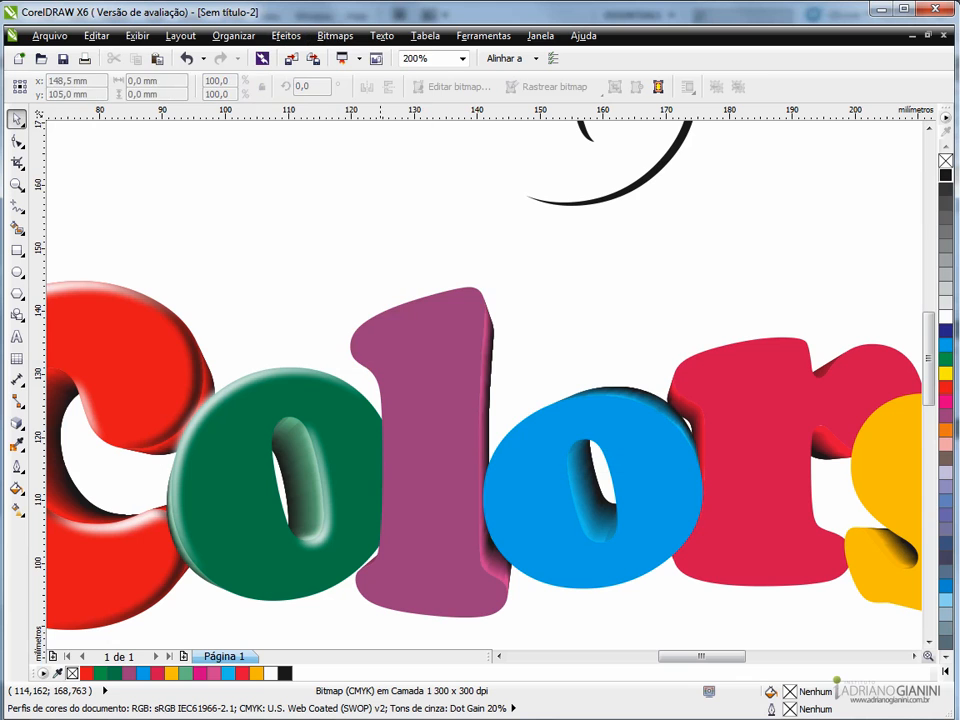
left_click(282, 582)
left_click(269, 624)
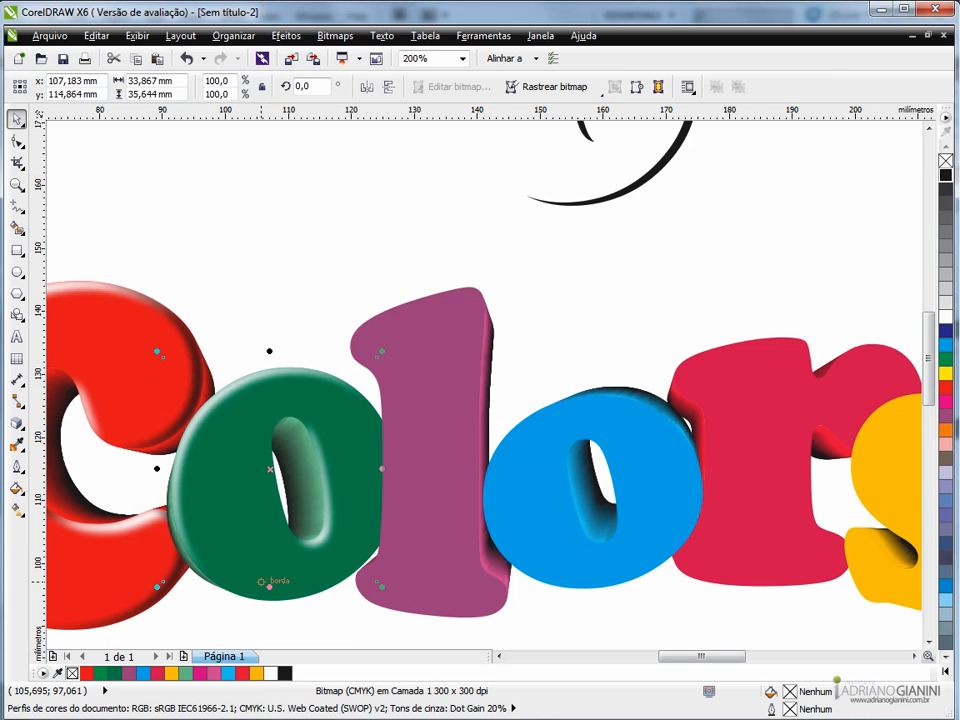
- Move the black crescents onto the green o's right and inner edges at about x 113.97 mm, y 112.03 mm
scroll(261, 582, "down", 1)
left_click(244, 599)
scroll(282, 584, "up", 1)
scroll(326, 427, "down", 1)
scroll(313, 476, "up", 1)
scroll(312, 474, "down", 1)
left_click_drag(482, 290, 362, 410)
scroll(322, 464, "up", 2)
left_click_drag(303, 411, 303, 411)
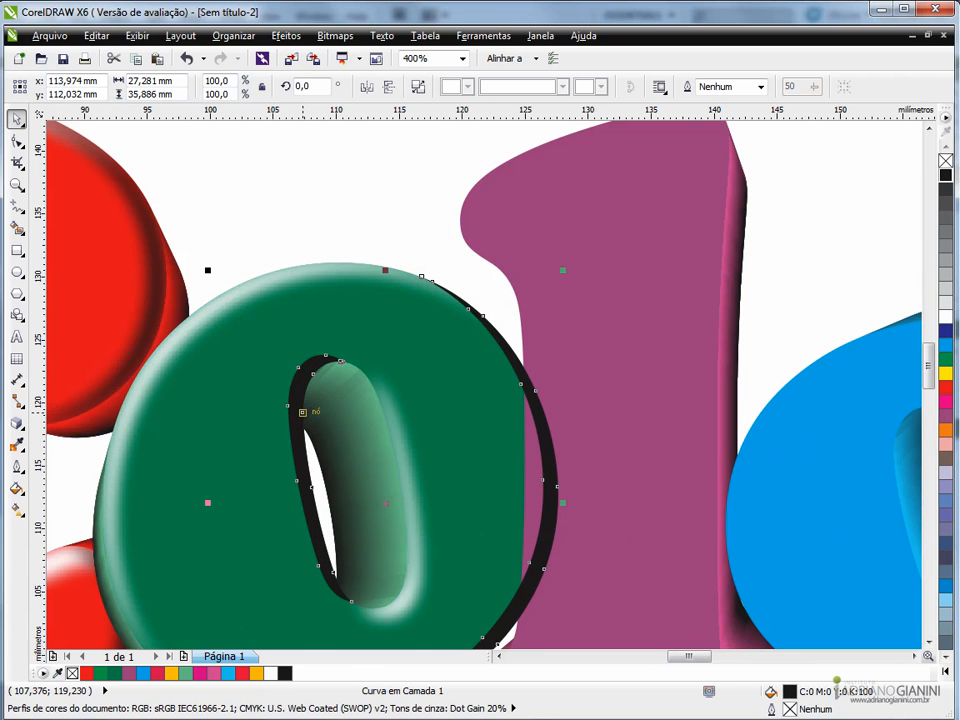
- Convert the green o's black shadow to a CMYK bitmap with anti-aliasing and transparent background, and apply a 7-pixel Gaussian blur
scroll(303, 420, "down", 1)
scroll(299, 439, "up", 1)
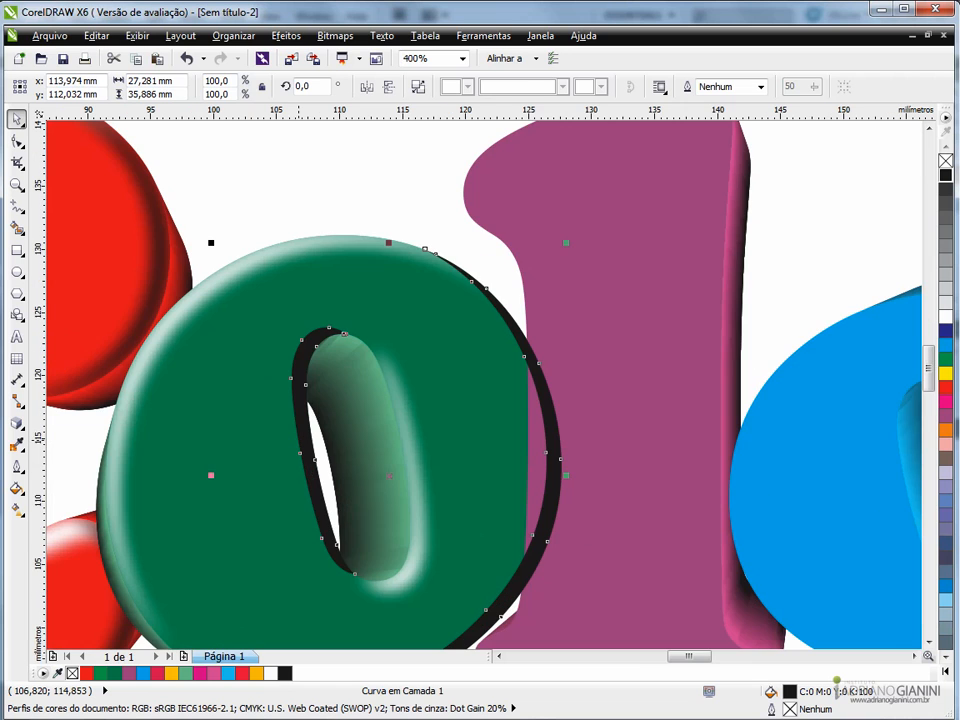
left_click(335, 36)
left_click(388, 56)
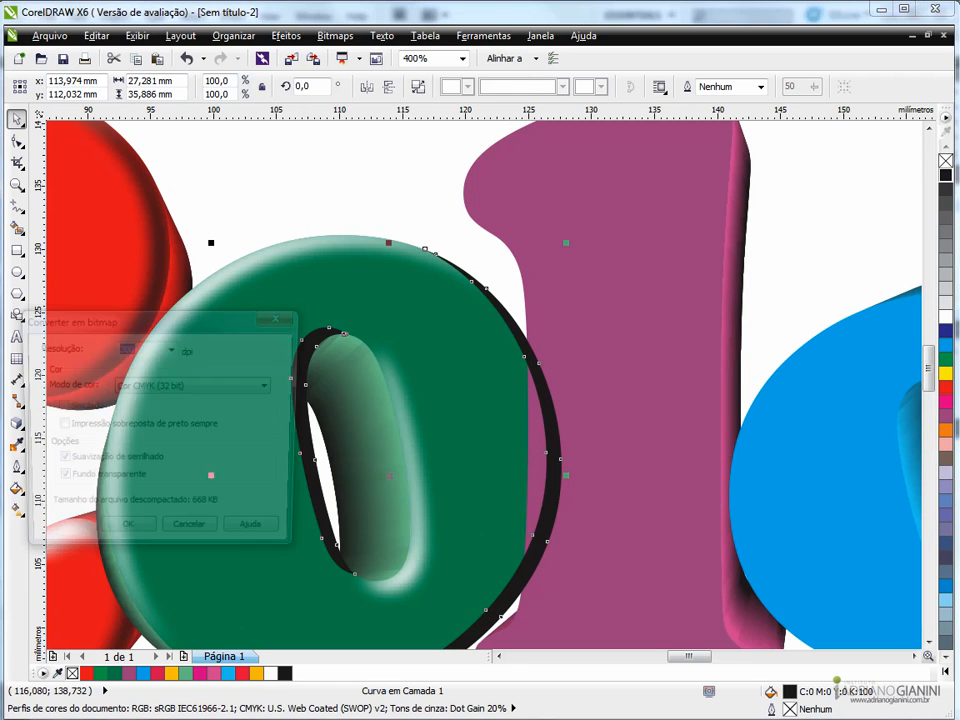
key("Return")
left_click(335, 36)
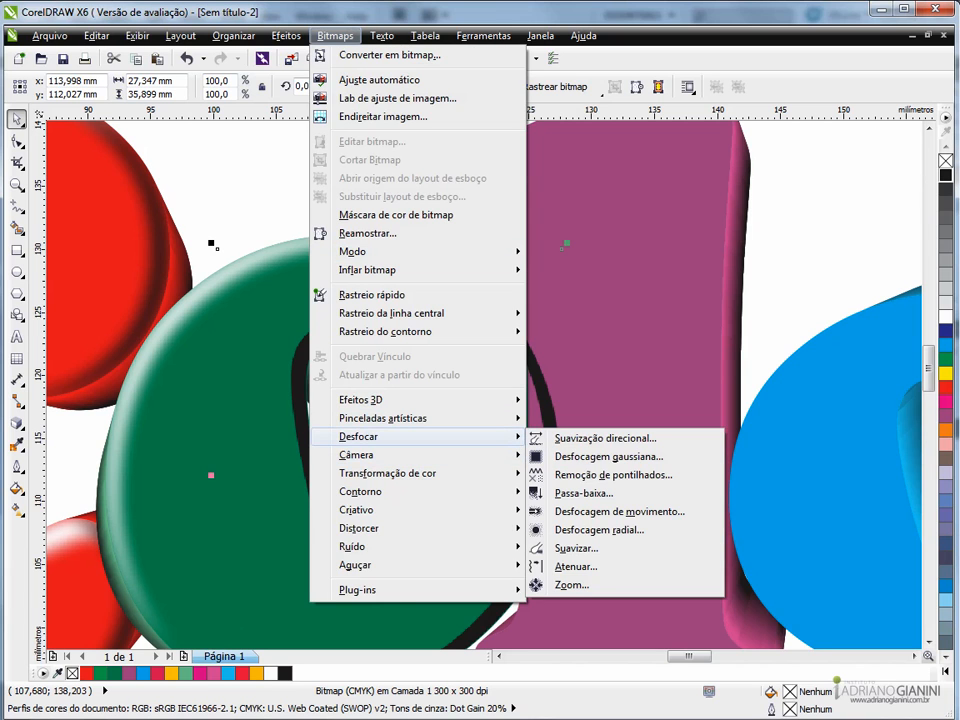
mouse_move(420, 418)
left_click(615, 454)
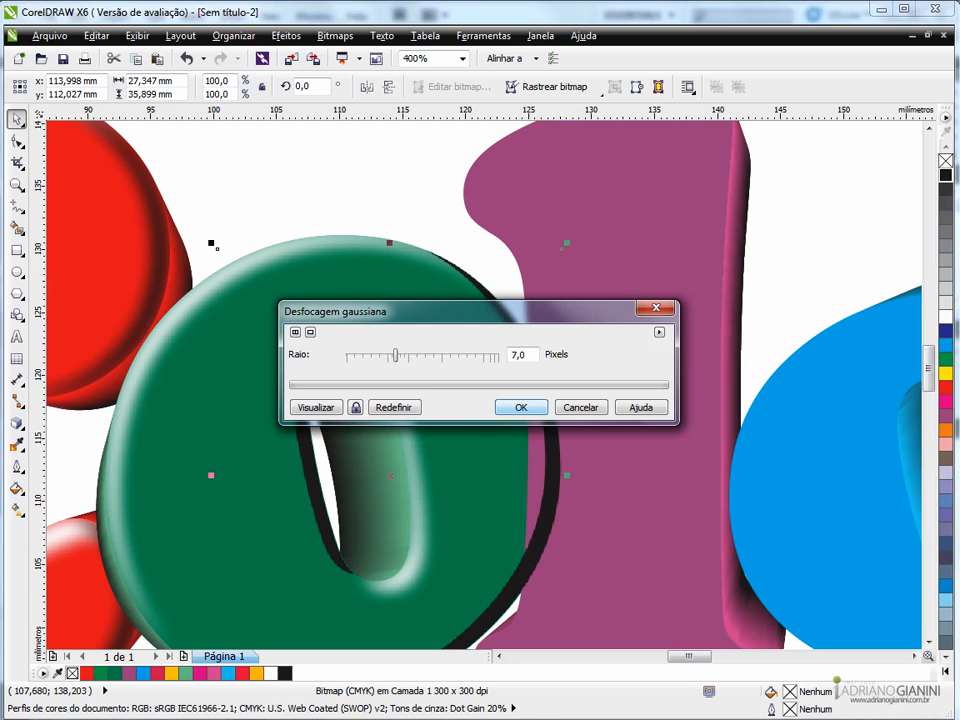
left_click(523, 409)
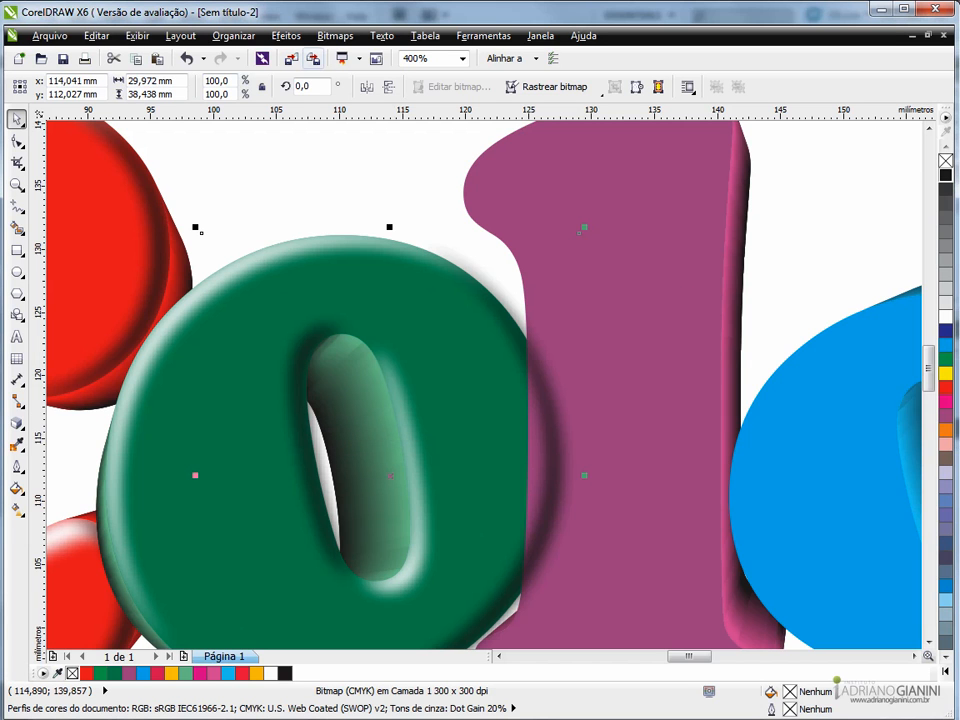
- Try to clip the blurred black shadow inside the green o
left_click(286, 36)
mouse_move(318, 270)
left_click(523, 272)
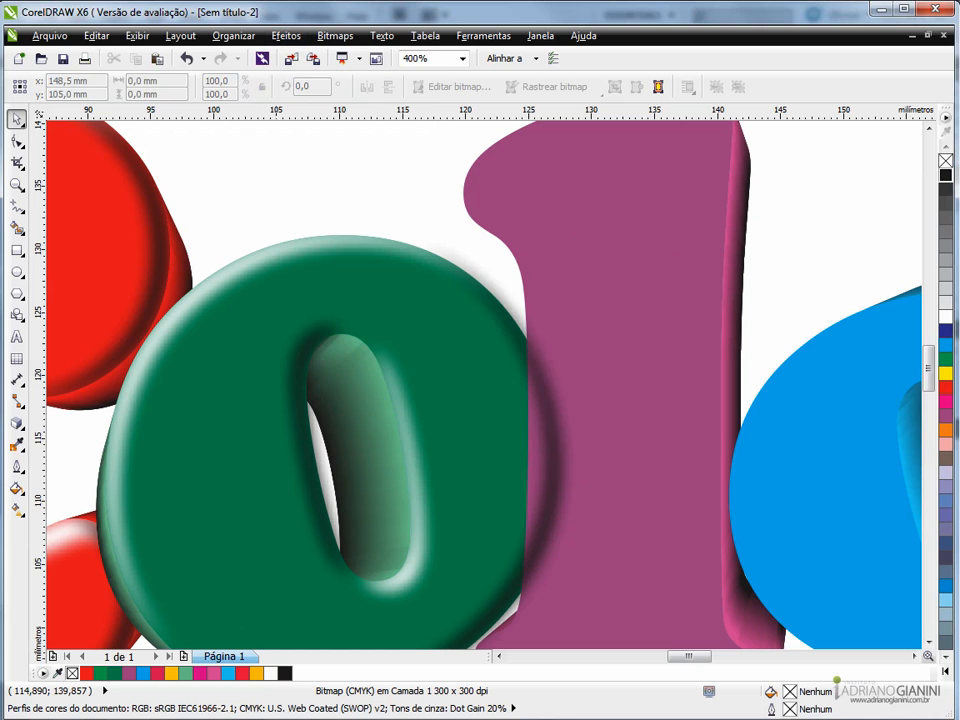
left_click(560, 330)
left_click(462, 409)
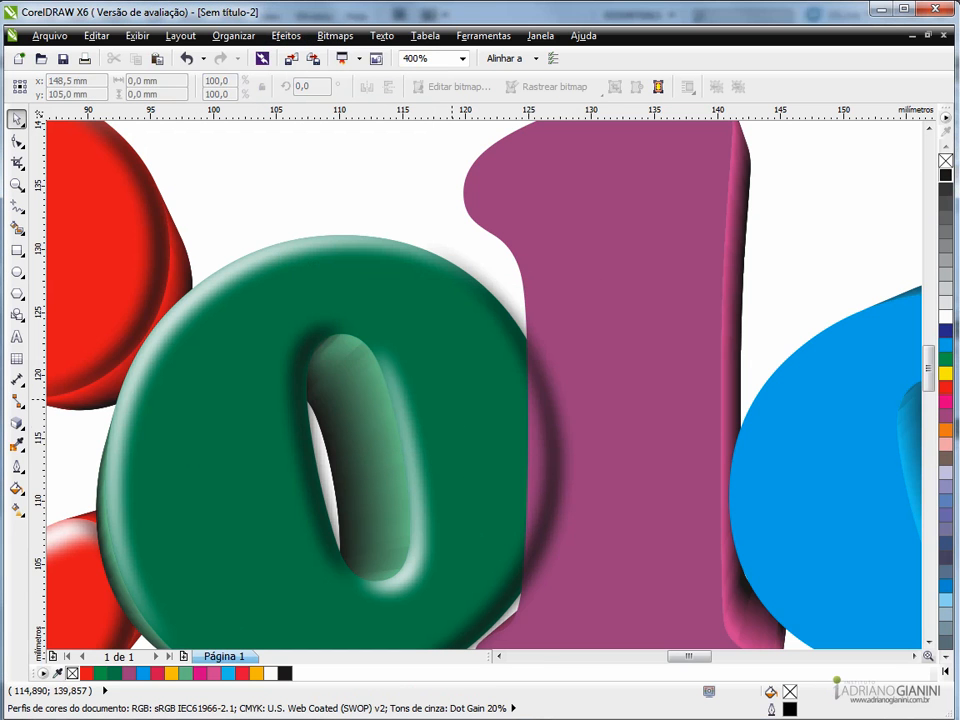
left_click(560, 350)
left_click(555, 411)
left_click(552, 401)
- Shift the blurred black shadow over the purple l to about x 128.78 mm, y 114.89 mm, and PowerClip it inside the green o
scroll(551, 399, "down", 1)
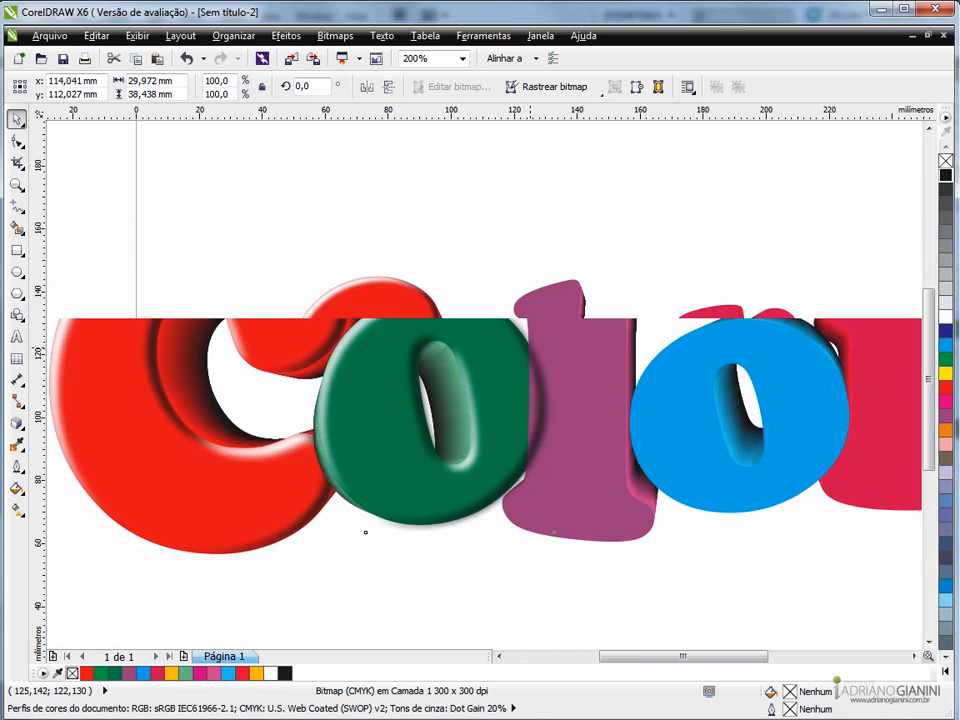
left_click_drag(532, 371, 622, 353)
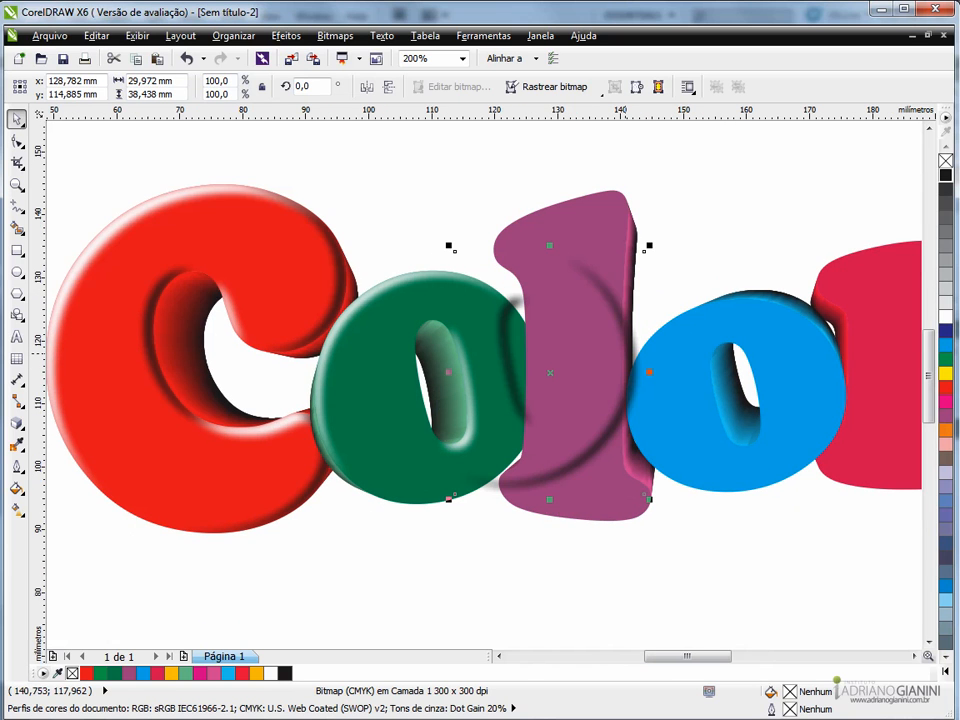
left_click(335, 35)
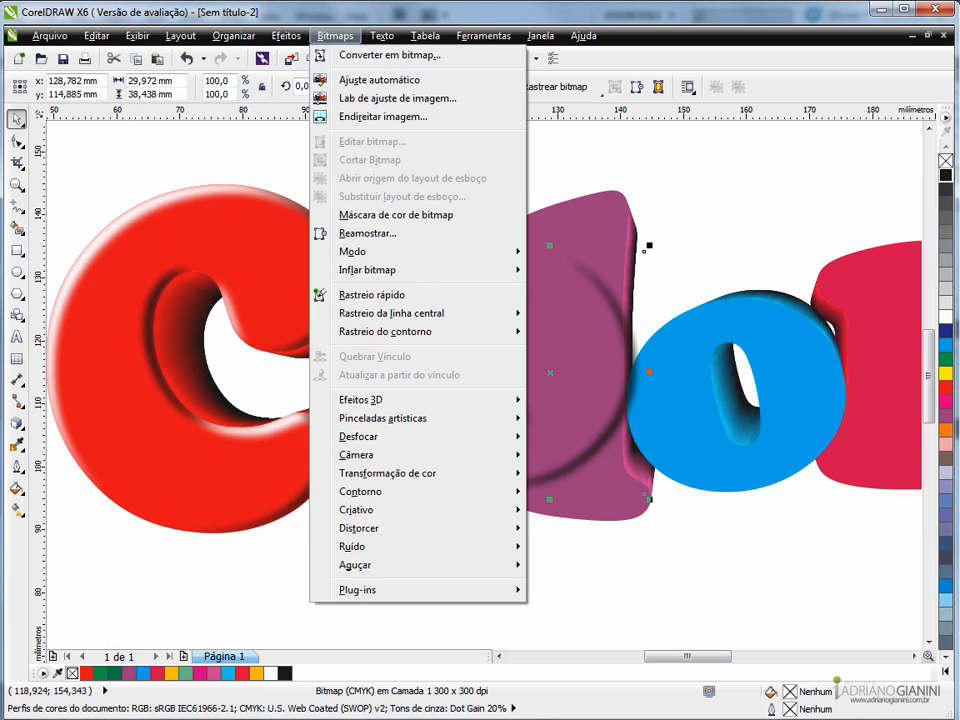
mouse_move(286, 35)
mouse_move(330, 270)
left_click(520, 271)
left_click(428, 385)
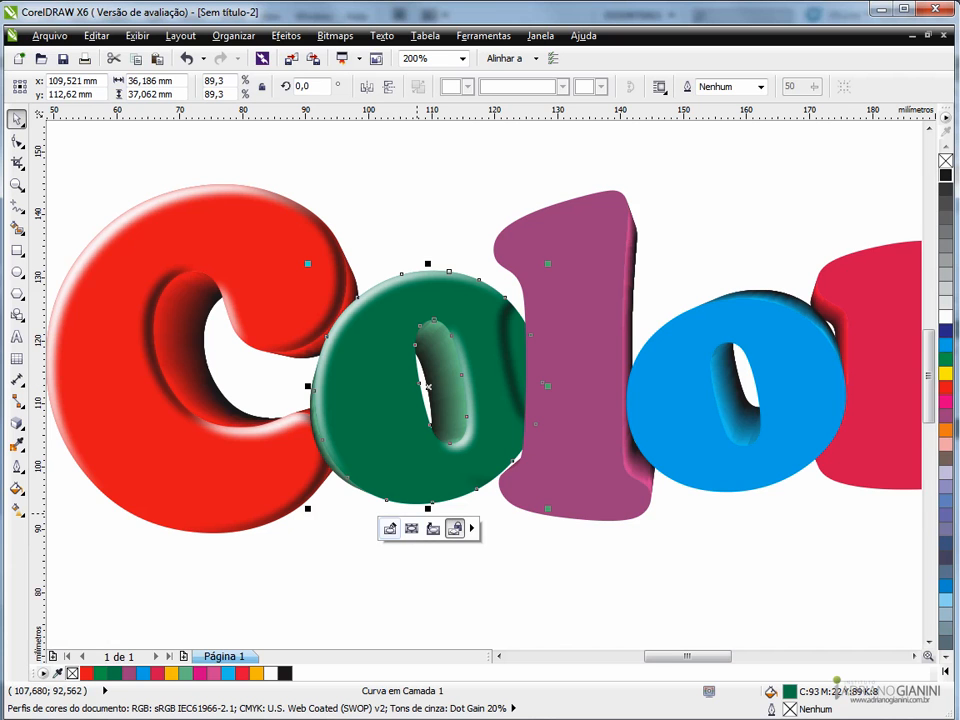
- Edit the green o's clip contents, align the black shadow with its right and inner edges, and finish editing
left_click(455, 528)
left_click_drag(499, 385, 426, 404)
scroll(420, 405, "up", 4)
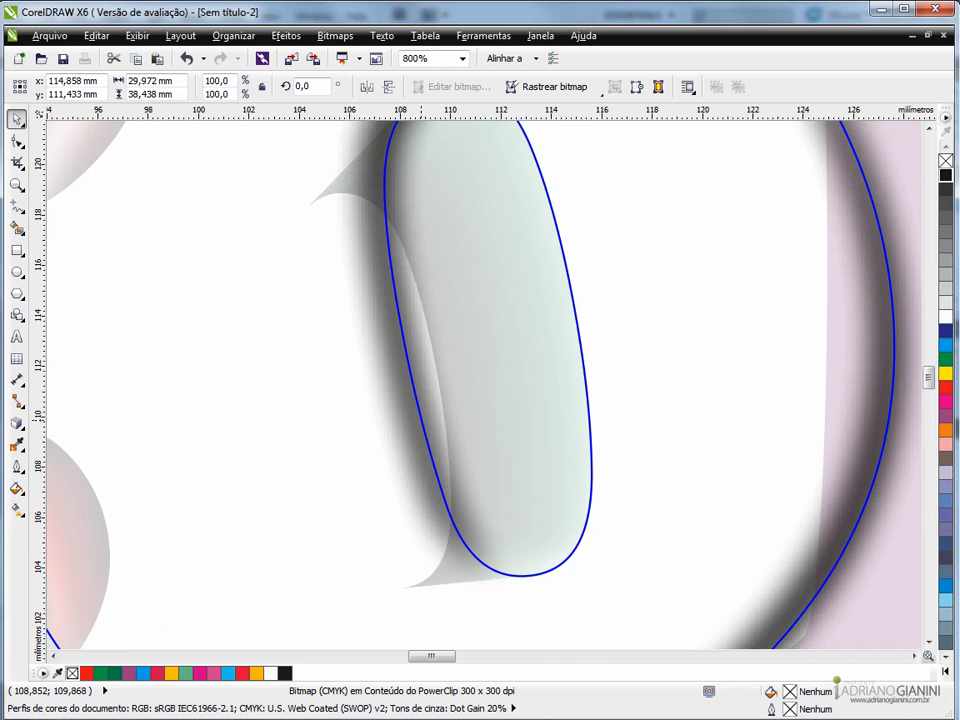
left_click_drag(418, 417, 409, 418)
scroll(408, 418, "down", 1)
scroll(315, 512, "down", 1)
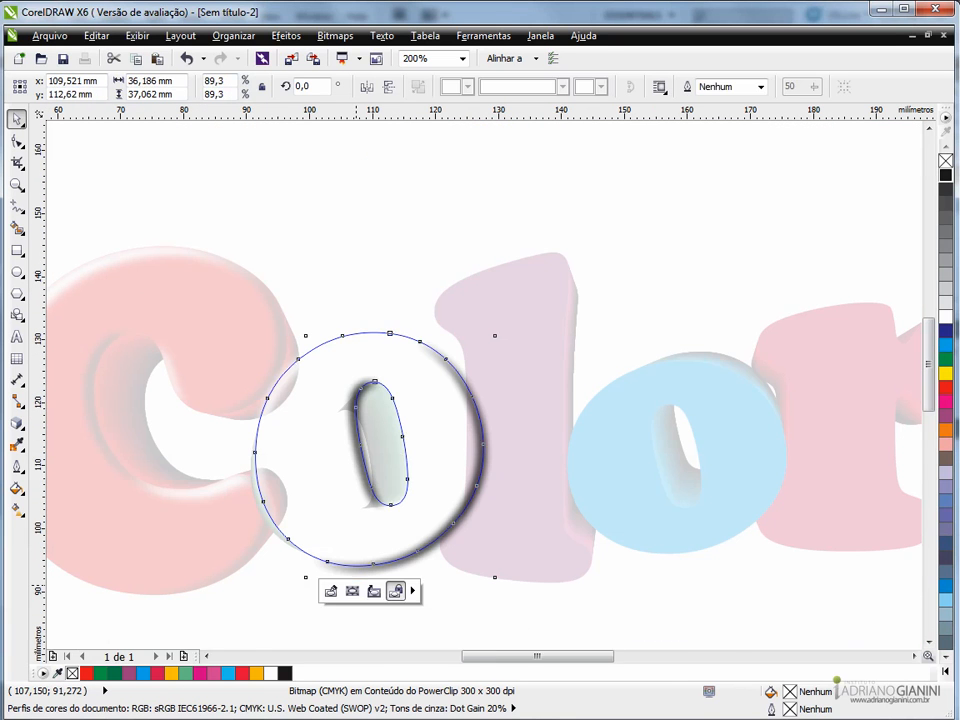
left_click(369, 592)
key("Escape")
- Examine the highlights and shadows on the letters of the Colors lettering
scroll(507, 442, "down", 1)
scroll(434, 422, "up", 1)
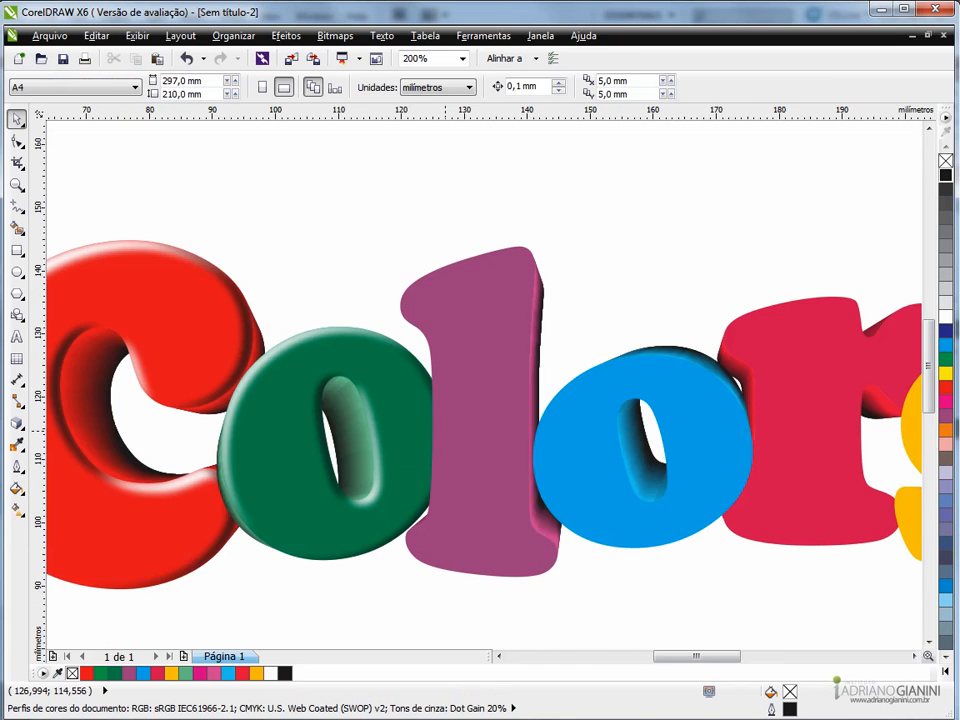
scroll(360, 440, "up", 1)
scroll(360, 440, "down", 1)
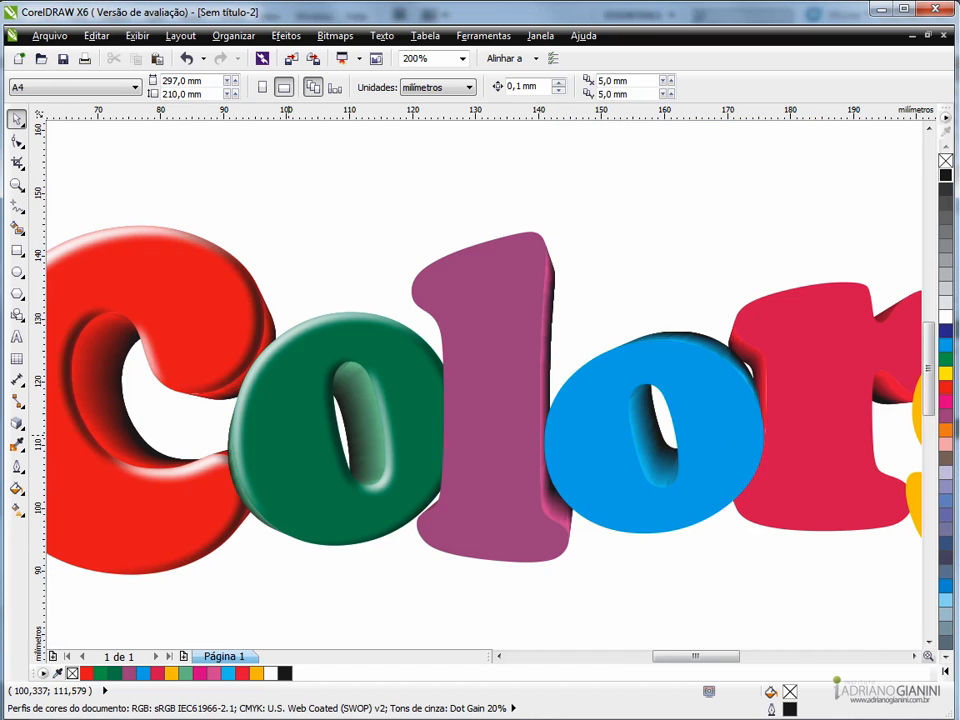
scroll(288, 432, "down", 1)
scroll(305, 428, "up", 1)
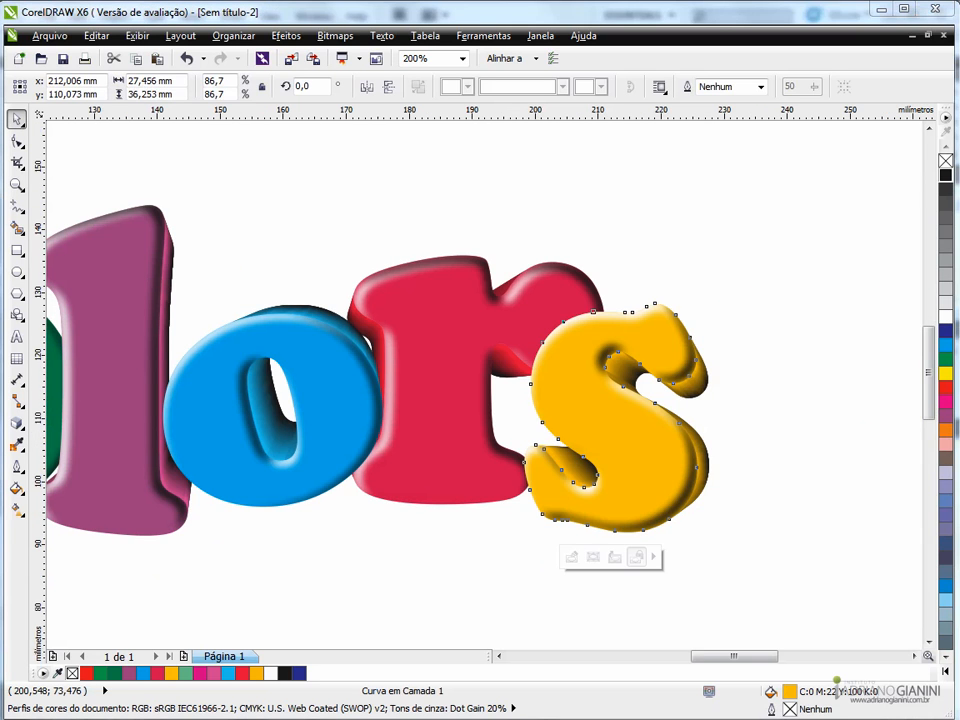
left_click(476, 209)
scroll(555, 268, "down", 2)
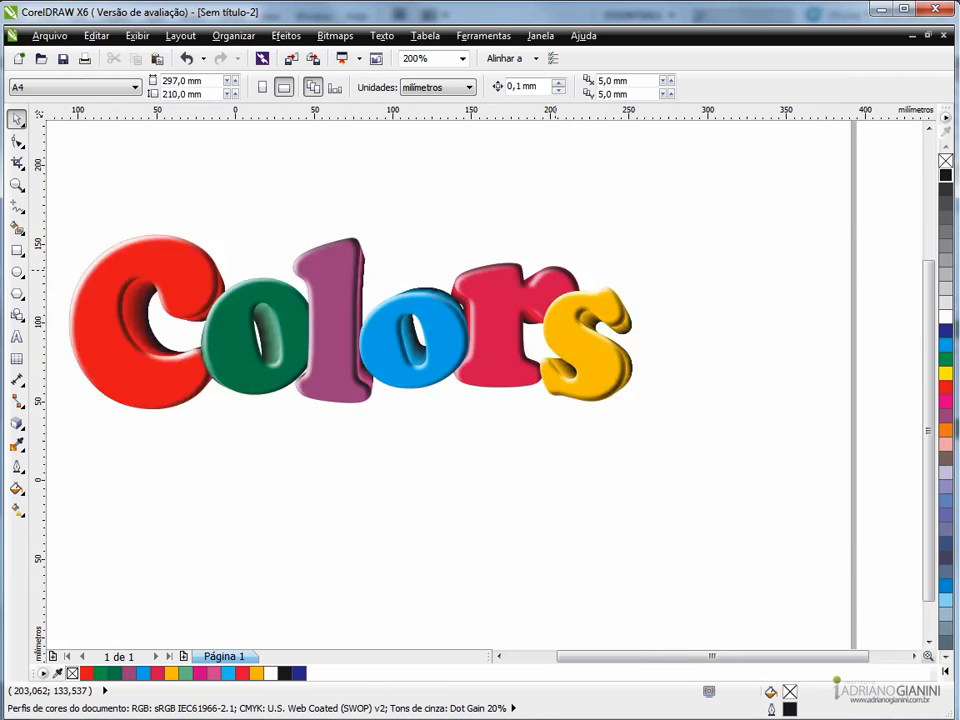
scroll(528, 263, "up", 1)
scroll(528, 263, "up", 1)
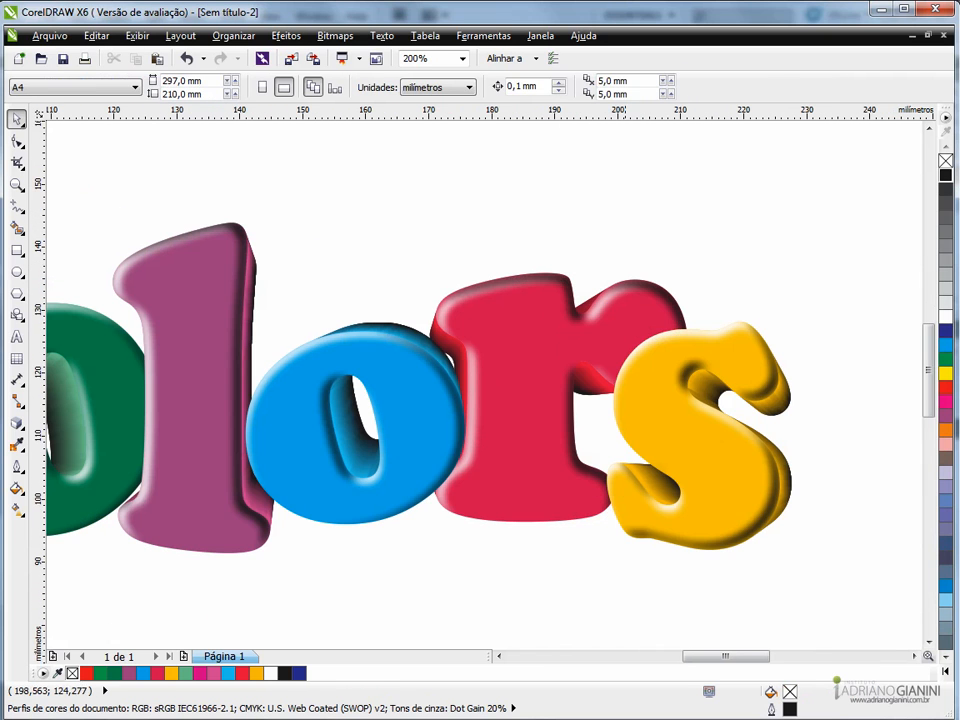
- Move the yellow s slightly up and to the left, closer to the r
left_click(658, 417)
left_click_drag(658, 419, 649, 409)
left_click(541, 234)
- Add a drop shadow to the red C with an offset of about x 1.03 mm, y -1.31 mm
scroll(543, 231, "down", 1)
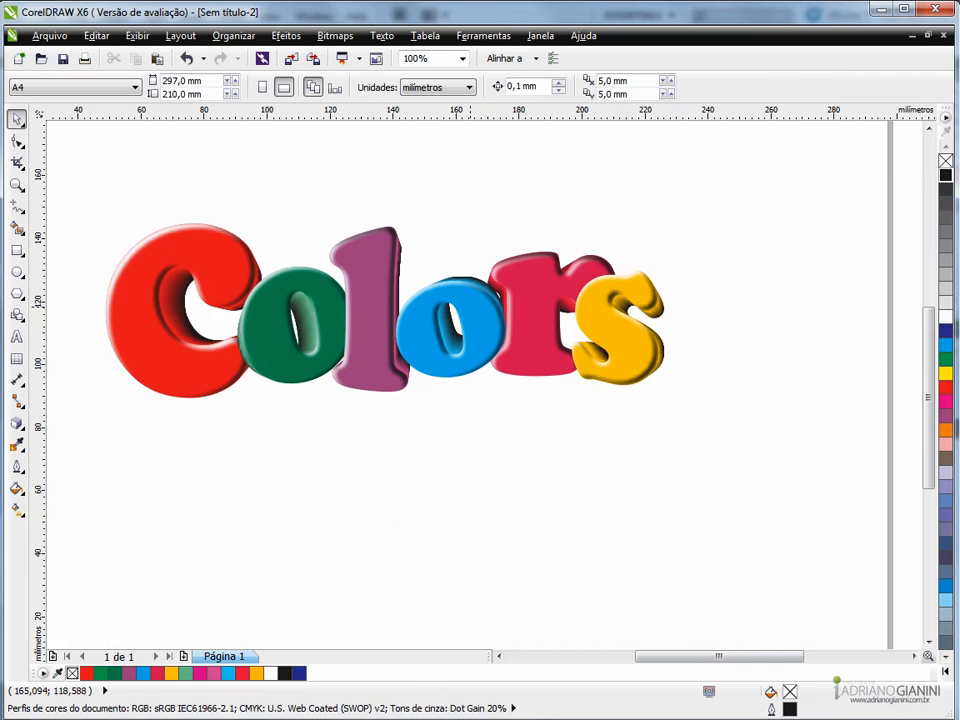
left_click(463, 300)
left_click(463, 300)
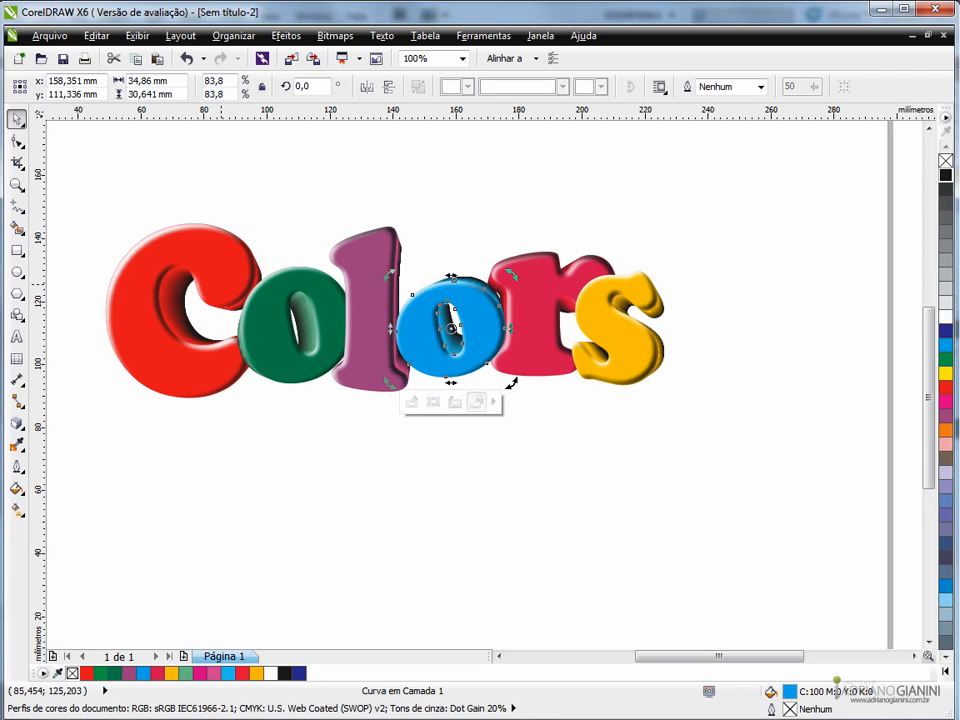
left_click(201, 369)
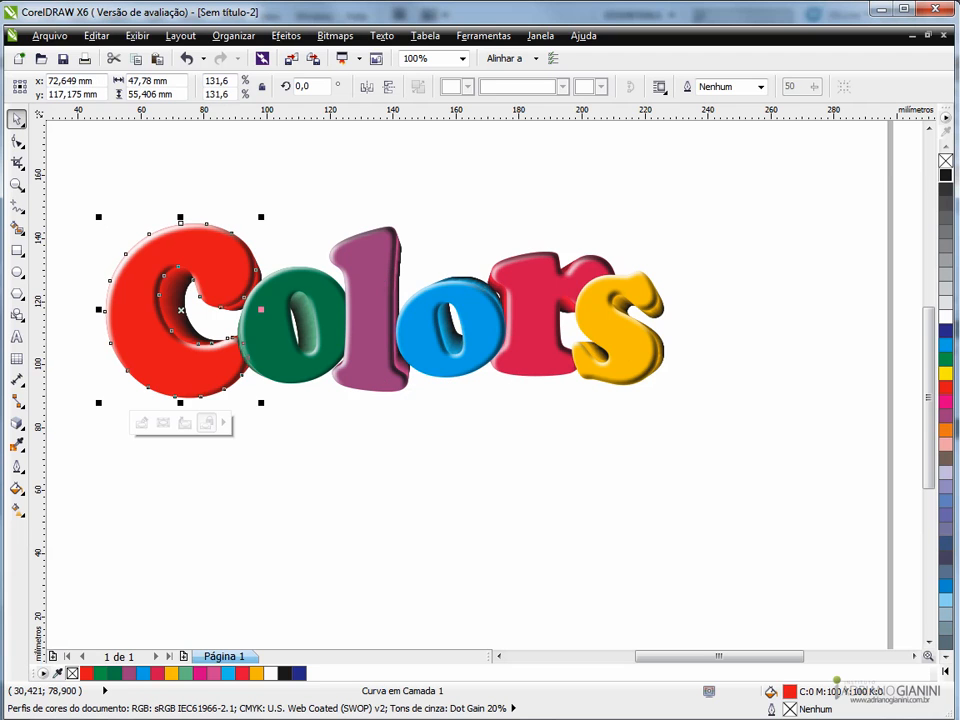
left_click(17, 422)
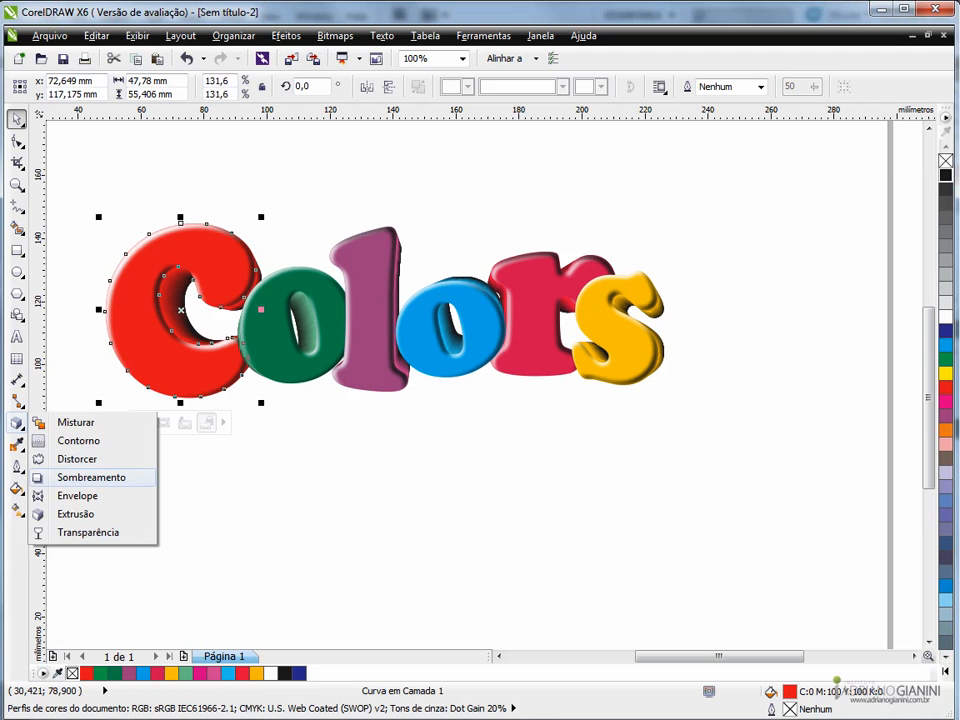
left_click(90, 477)
left_click_drag(181, 311, 251, 400)
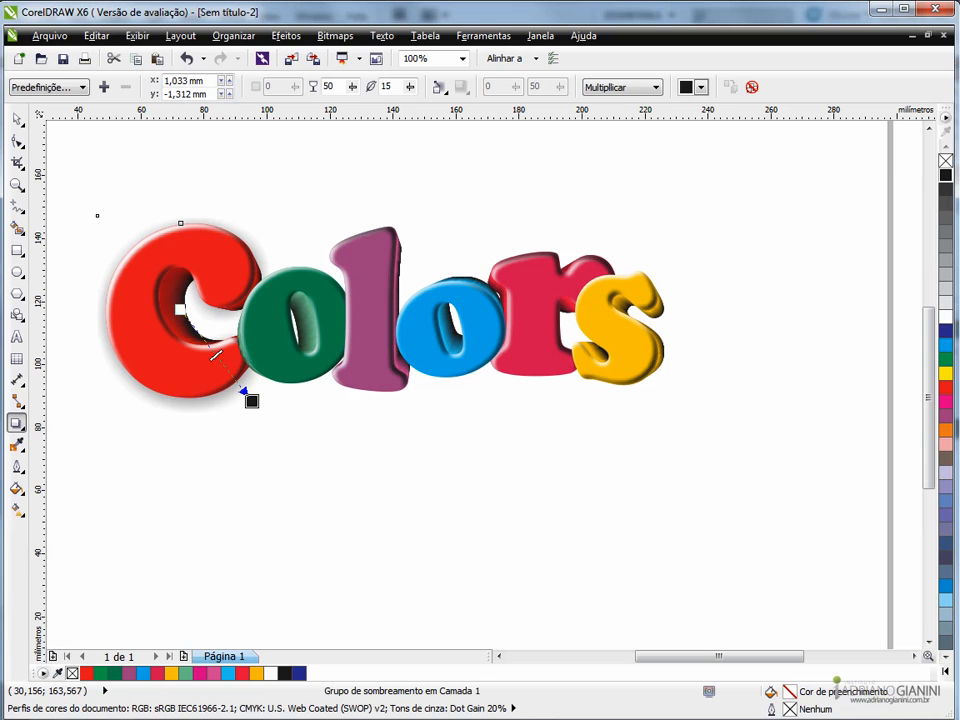
key("space")
- Add upward perspective drop shadows to the green o at about 91° and the purple l at about 87°
left_click(275, 313)
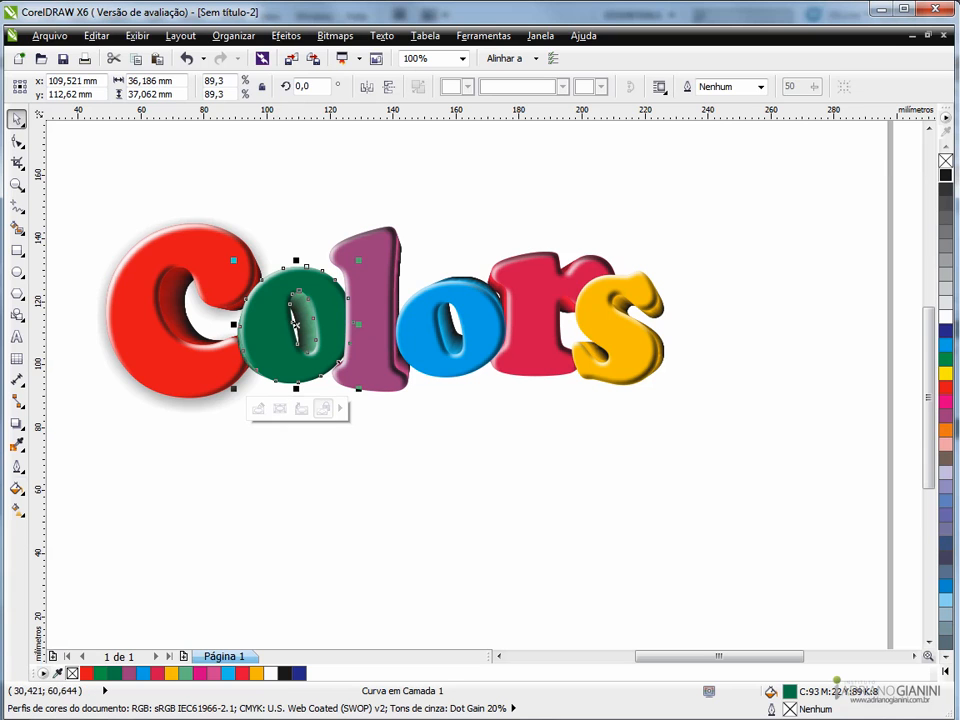
left_click(16, 422)
left_click_drag(269, 359, 294, 265)
left_click_drag(294, 318, 294, 322)
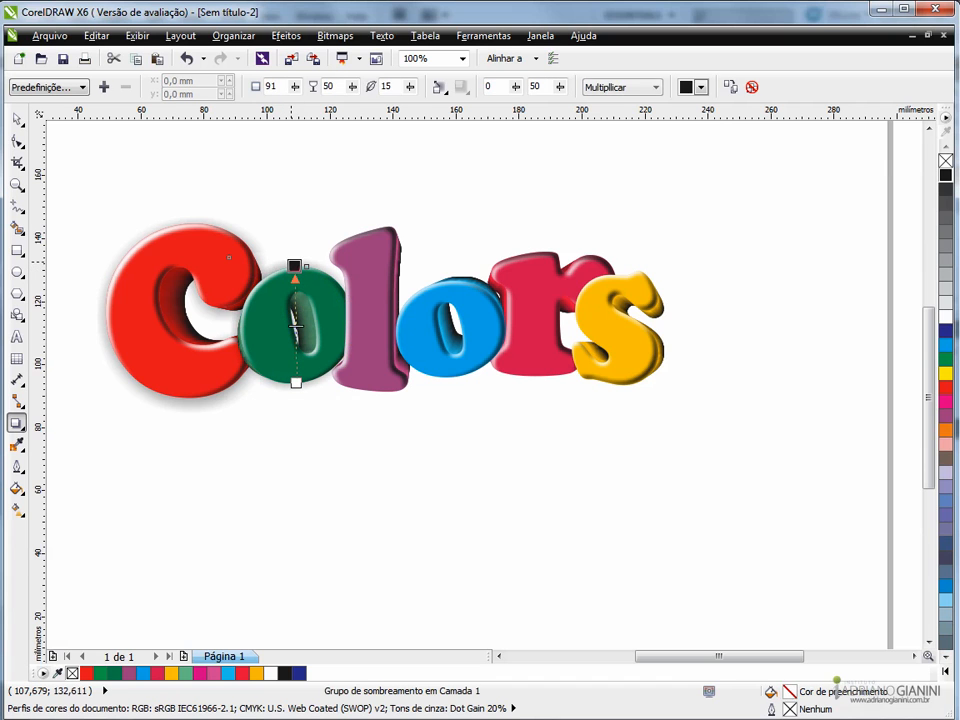
left_click(365, 251)
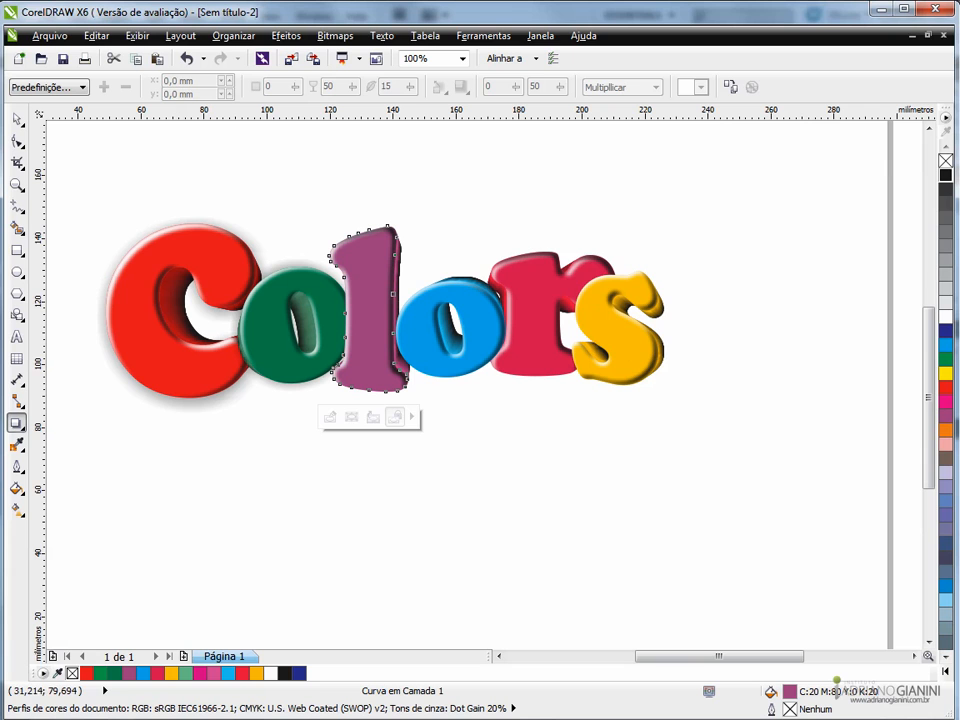
left_click_drag(368, 390, 378, 227)
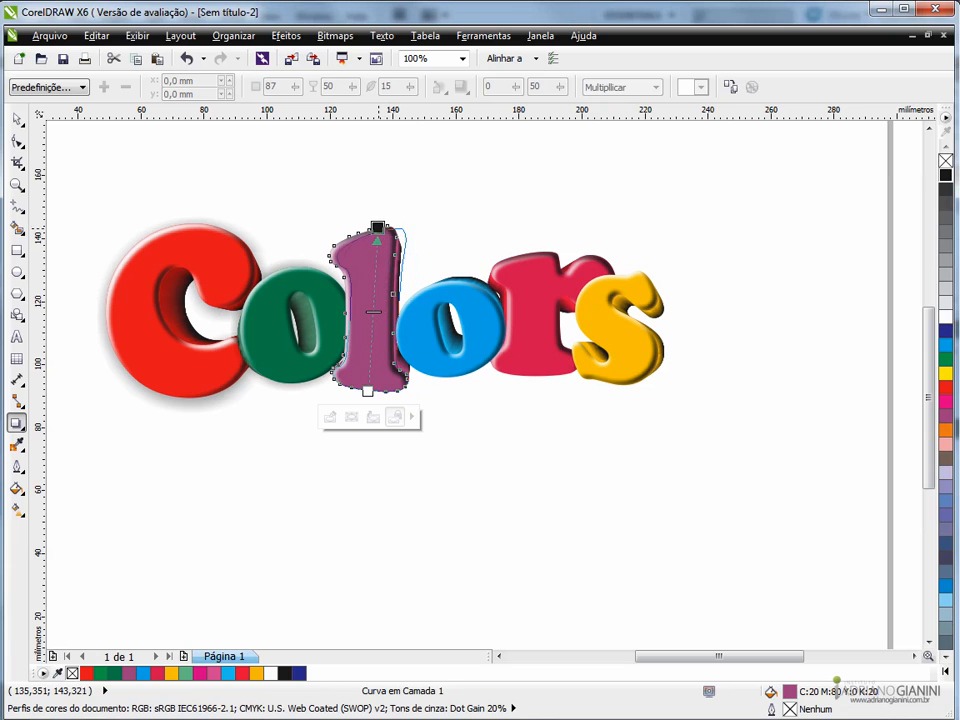
- Add perspective drop shadows to the blue o from its left edge at about 8° and to the r upward at about 87°
left_click(452, 328)
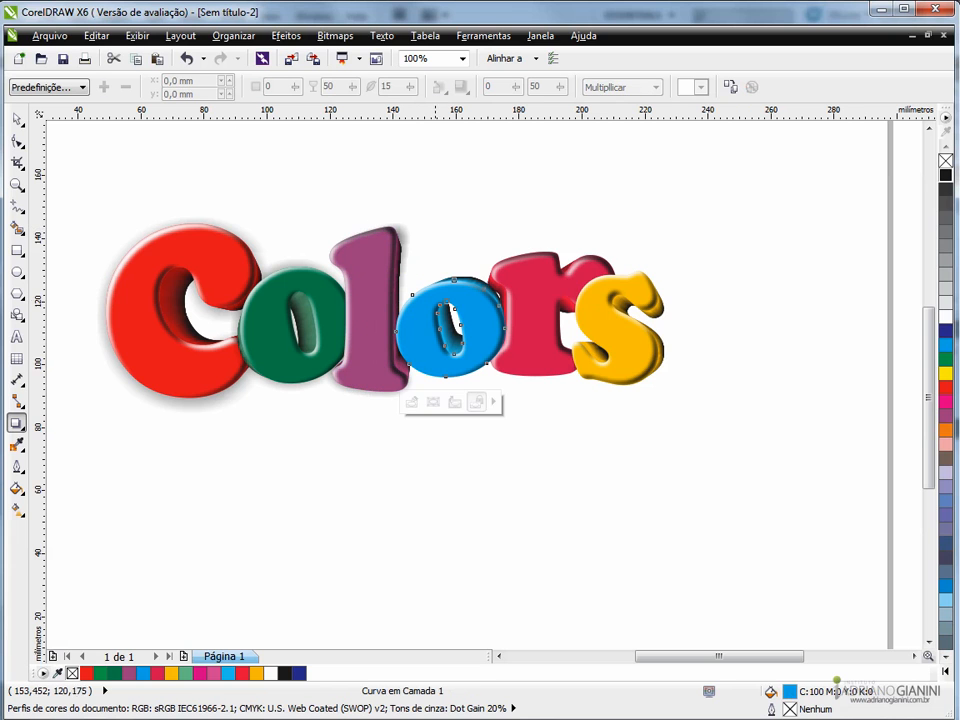
left_click_drag(397, 327, 499, 314)
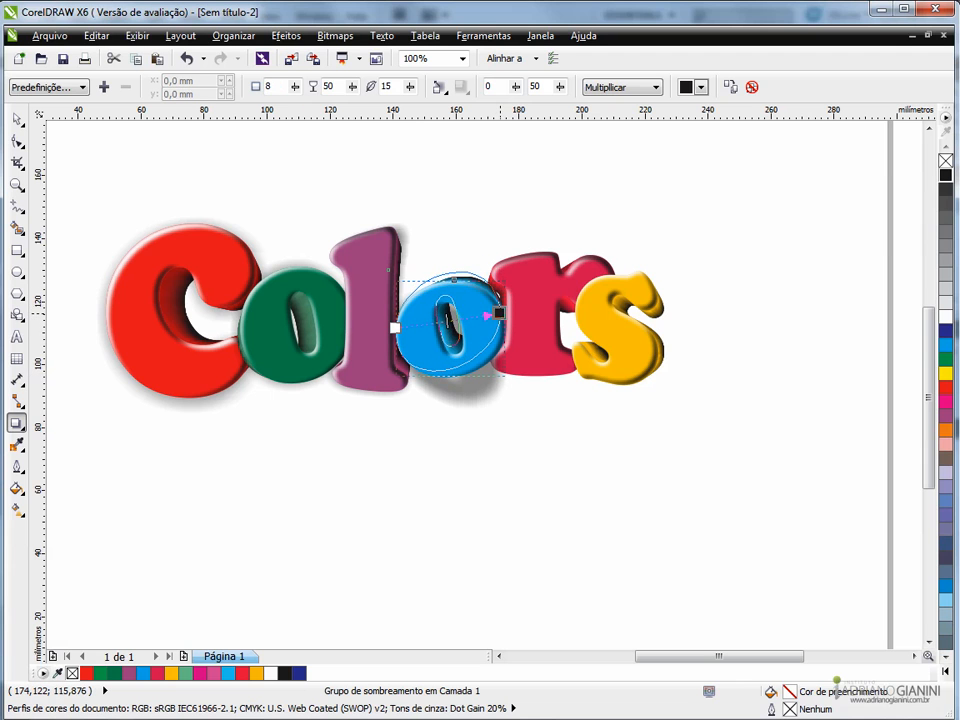
key("space")
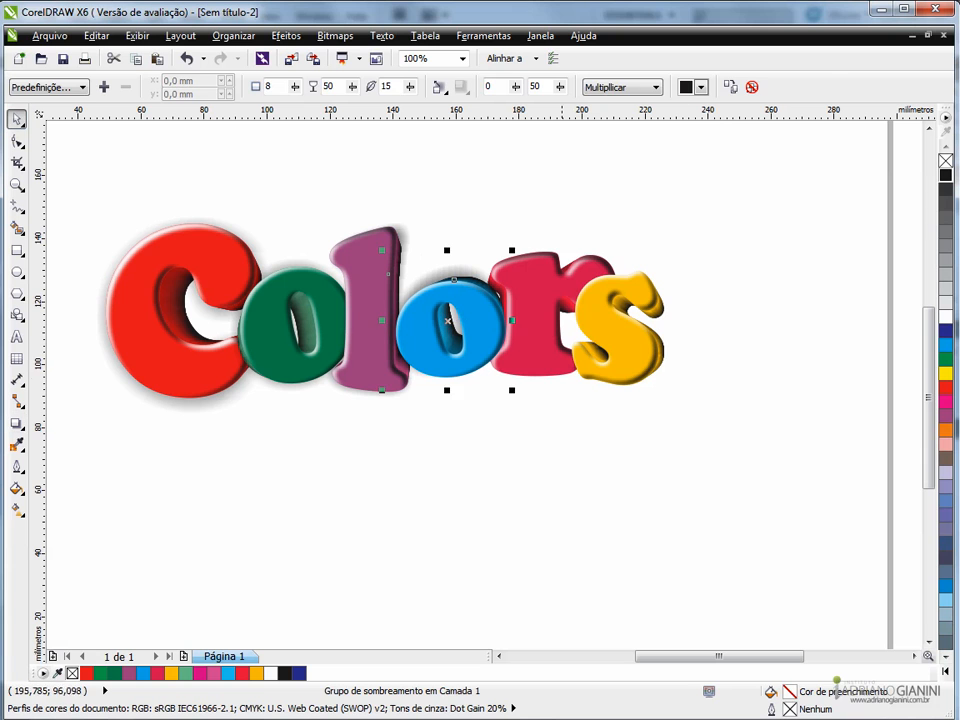
left_click(560, 366)
left_click(16, 422)
left_click_drag(552, 375, 558, 260)
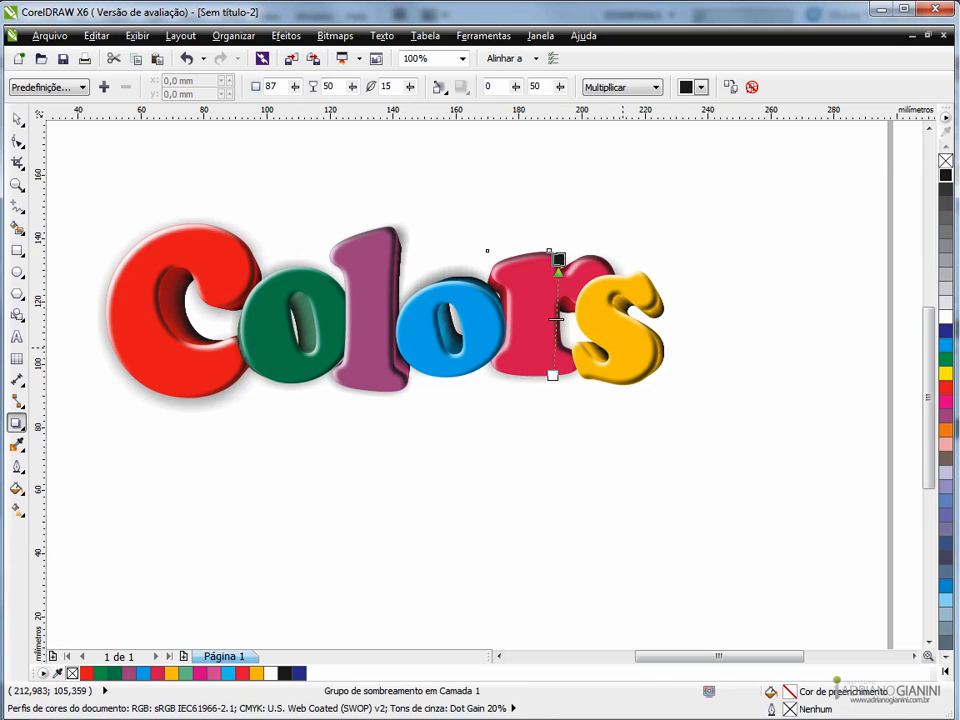
- Add a drop shadow to the yellow s with an offset of about x 1.82 mm, y -0.97 mm
left_click(606, 272)
left_click_drag(614, 327, 664, 352)
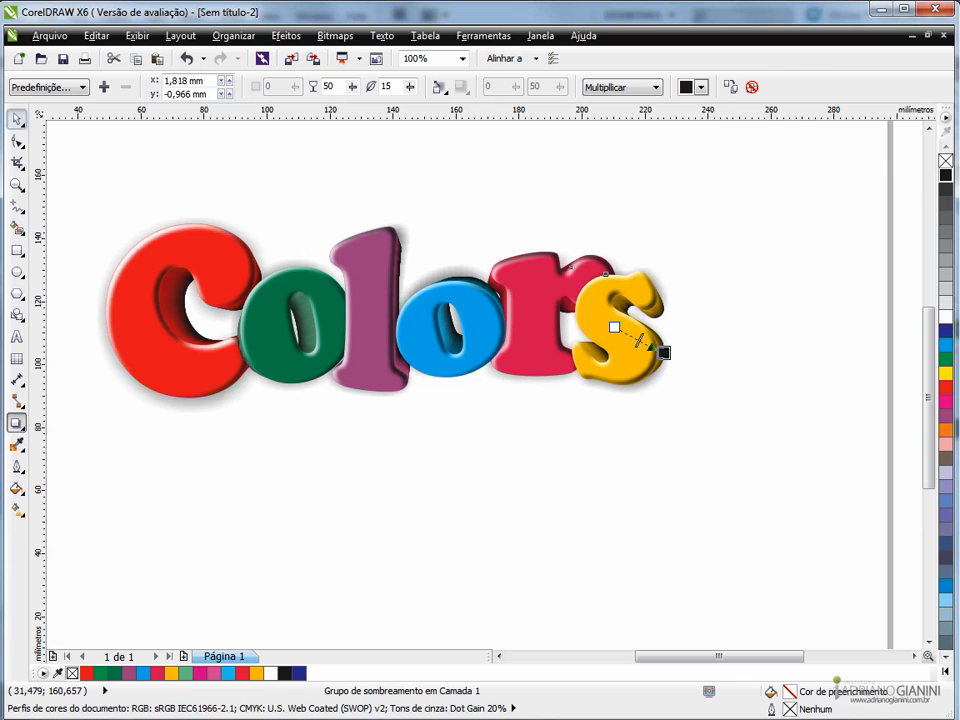
left_click(17, 119)
- Select the whole Colors lettering, enlarge it proportionally, and move it slightly lower on the page
left_click(165, 245)
left_click(555, 268)
left_click(744, 215)
left_click_drag(730, 187, 95, 452)
scroll(400, 382, "down", 2)
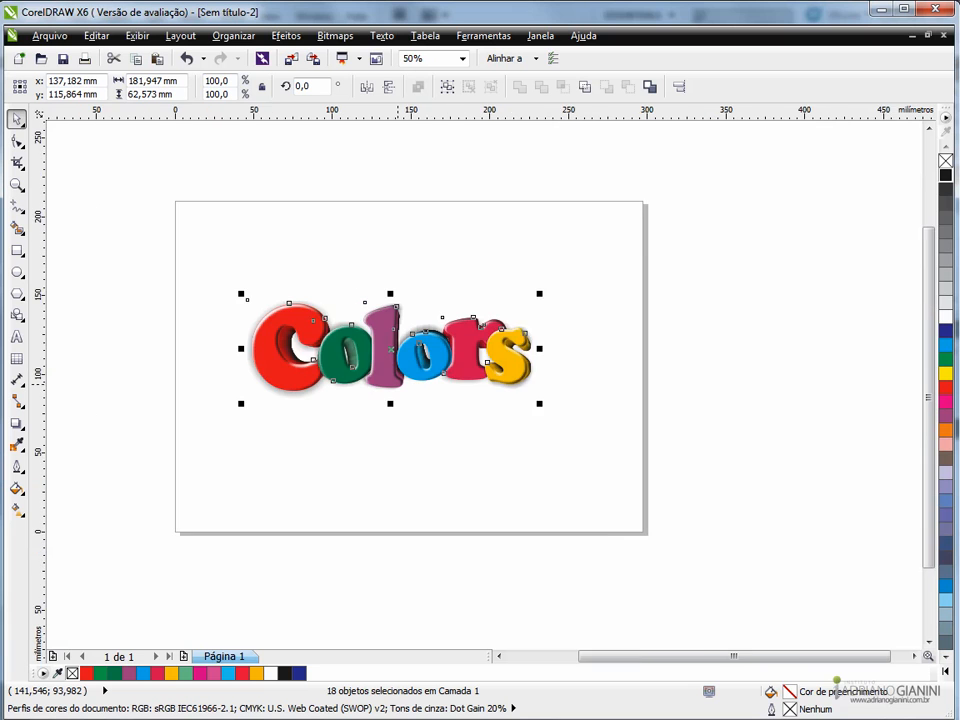
scroll(396, 385, "up", 2)
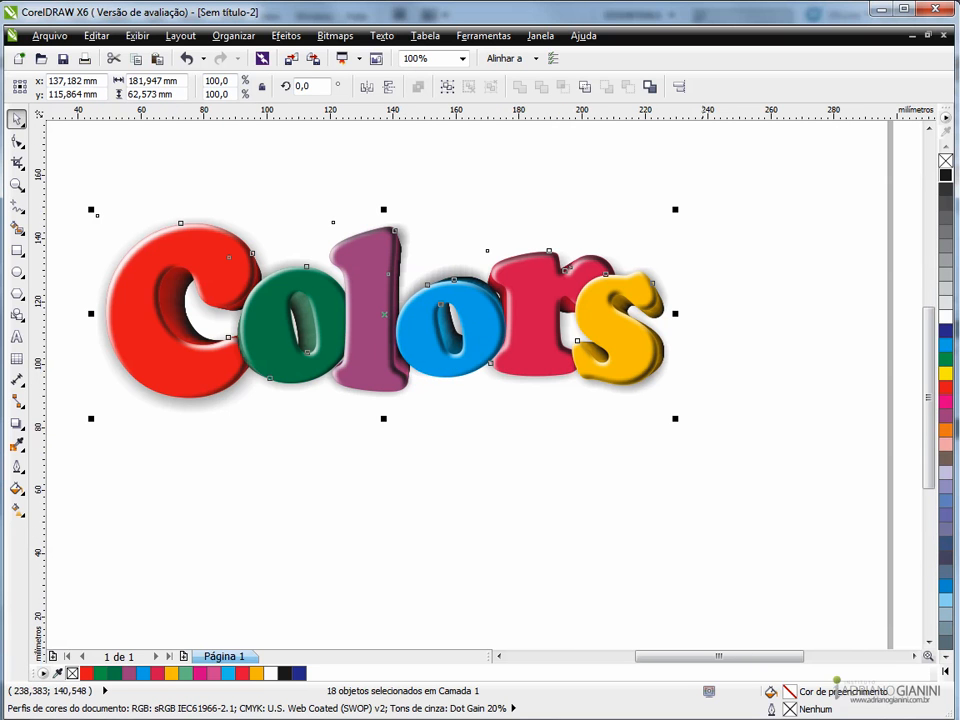
left_click_drag(675, 210, 705, 186)
left_click_drag(414, 351, 437, 382)
left_click(338, 485)
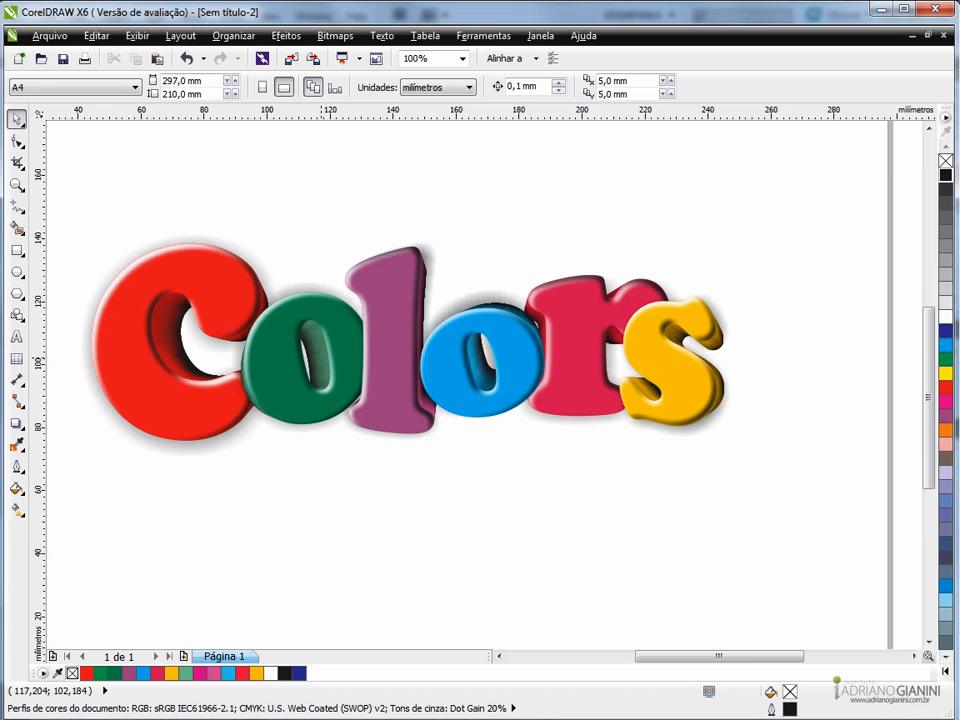
scroll(319, 355, "down", 2)
scroll(318, 352, "up", 2)
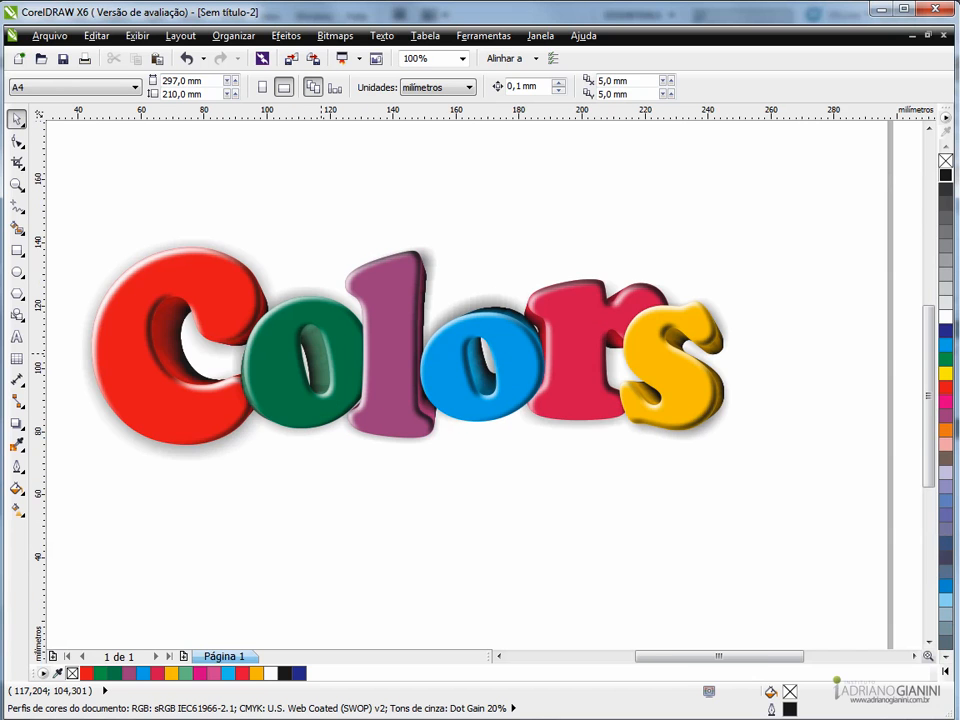